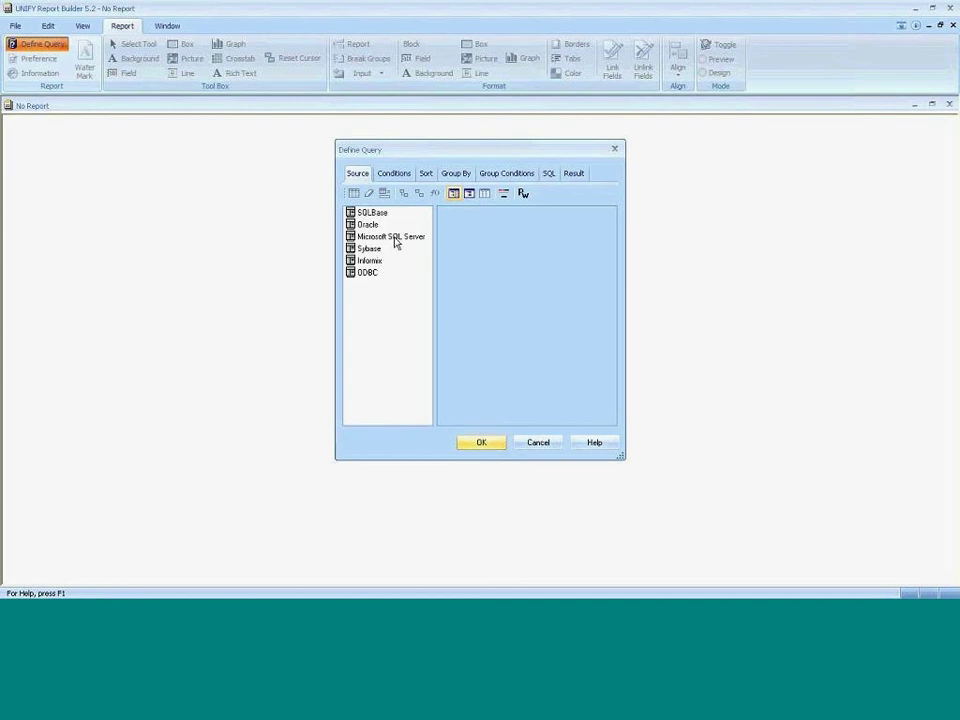
# Log in to the ISLAND SQLBase database with the user ID and password, then enlarge the Define Query window.
pyautogui.doubleClick(374, 213)
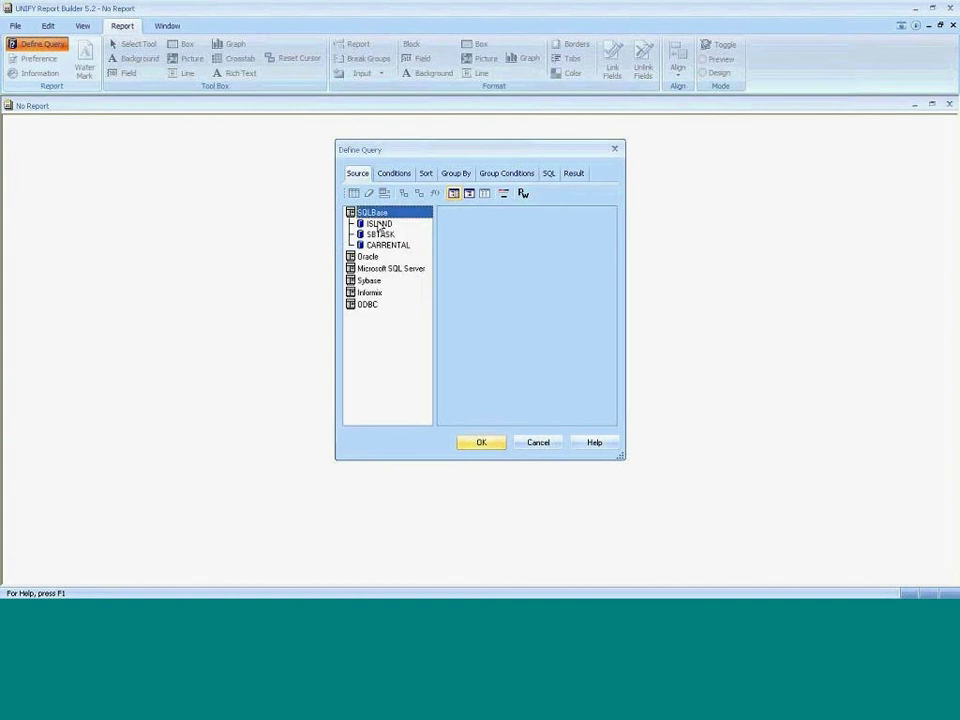
pyautogui.click(380, 225)
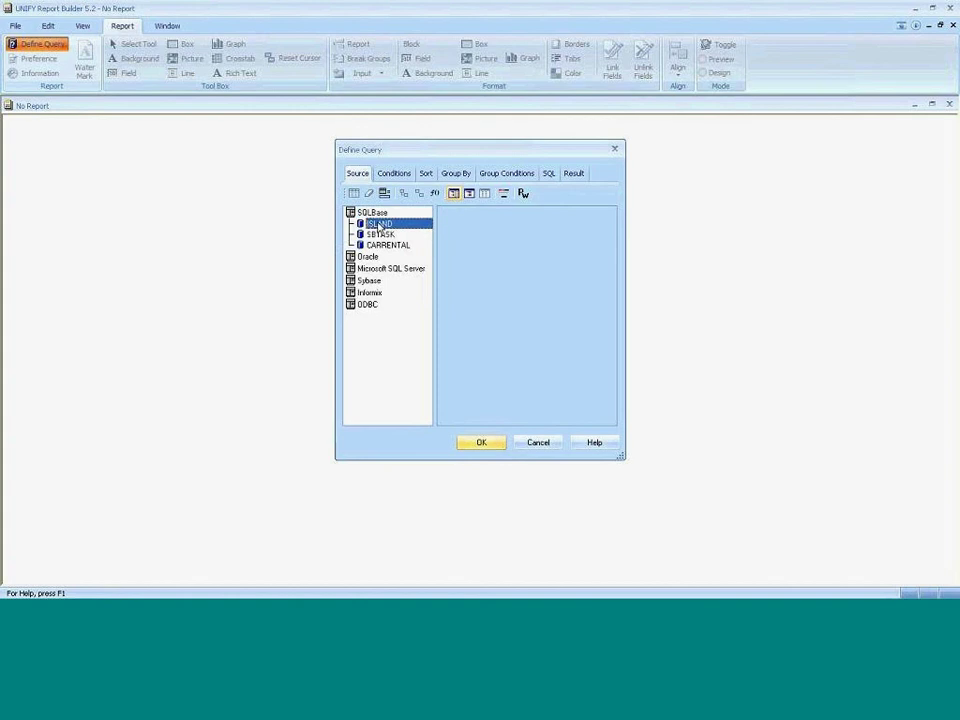
pyautogui.doubleClick(380, 225)
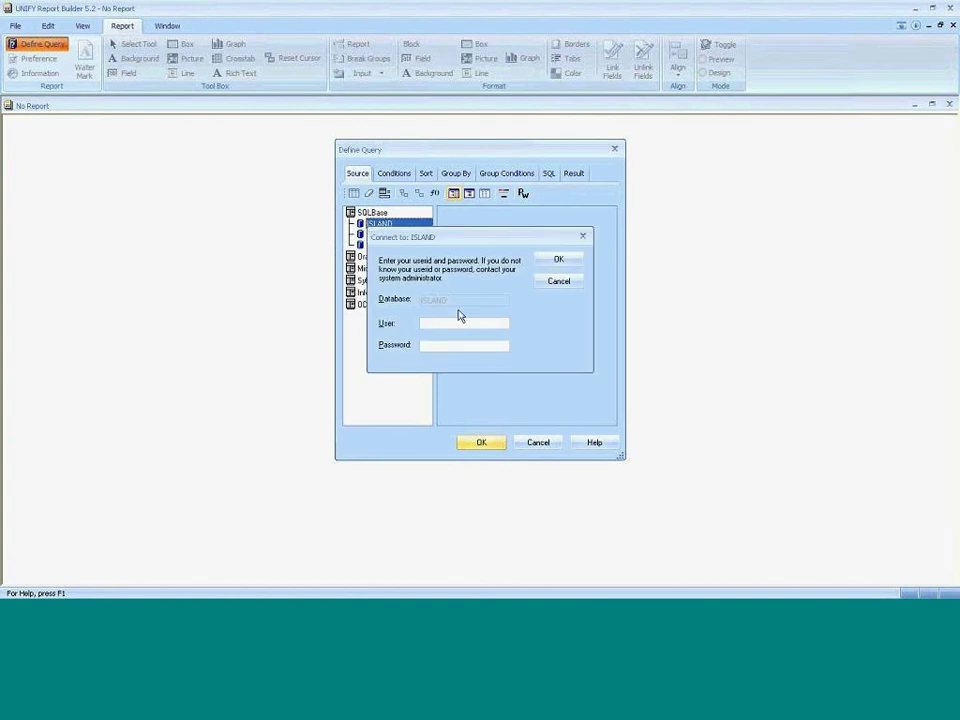
pyautogui.click(471, 322)
pyautogui.write('sysadm')
pyautogui.press('Tab')
pyautogui.write('sys')
pyautogui.press('Return')
pyautogui.moveTo(435, 317); pyautogui.dragTo(468, 343)
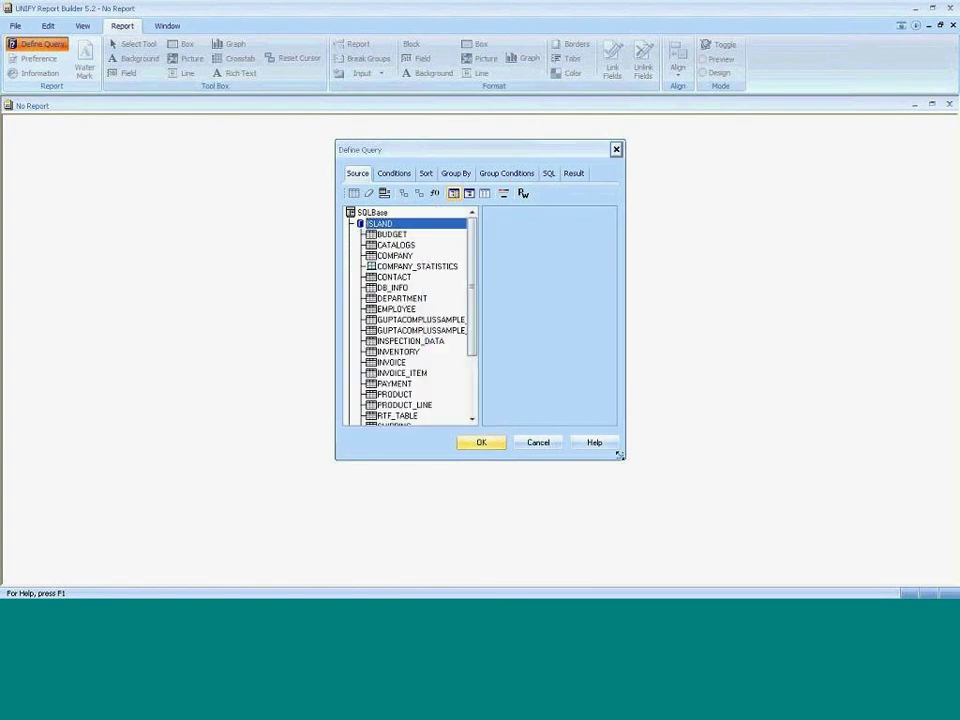
pyautogui.moveTo(620, 455); pyautogui.dragTo(920, 521)
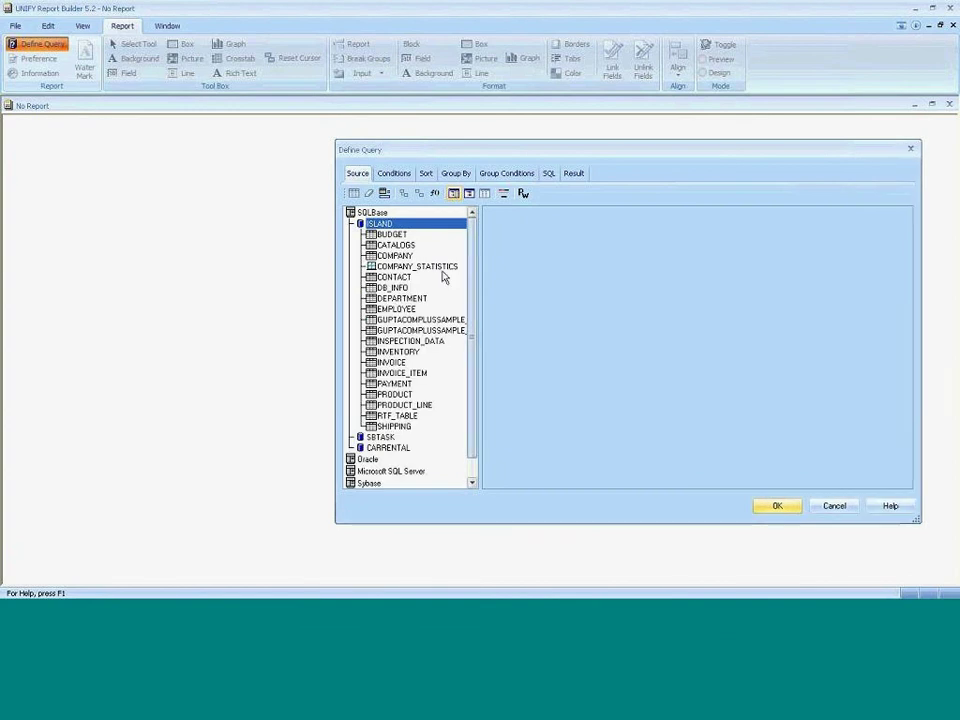
# Add the COMPANY, INVOICE and INVOICE_ITEM tables to the query diagram.
pyautogui.doubleClick(395, 255)
pyautogui.doubleClick(390, 362)
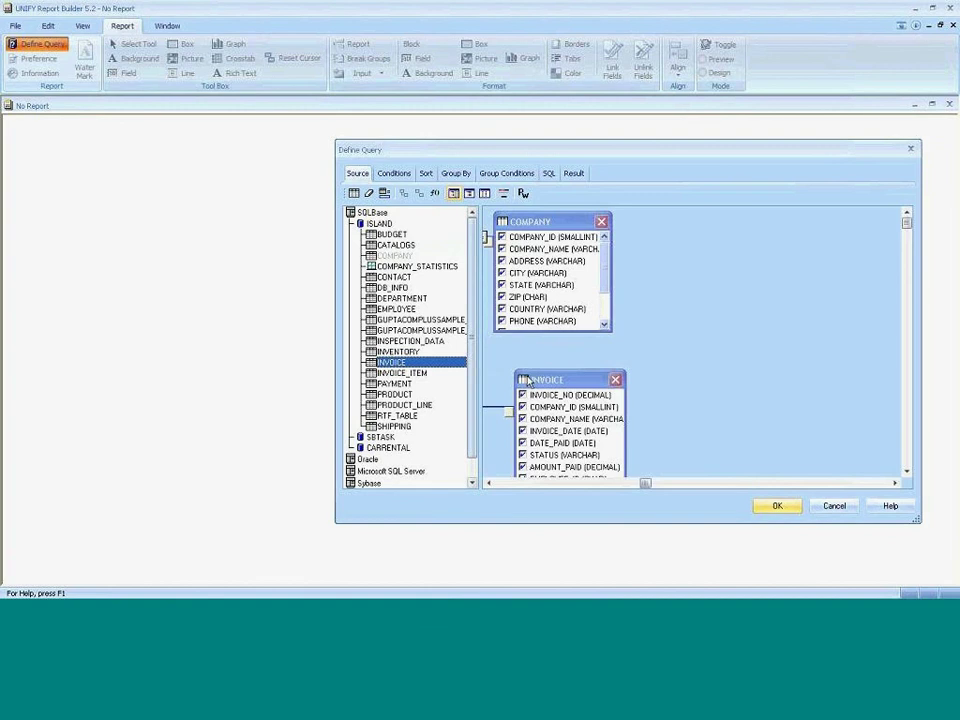
pyautogui.moveTo(527, 380); pyautogui.dragTo(556, 360)
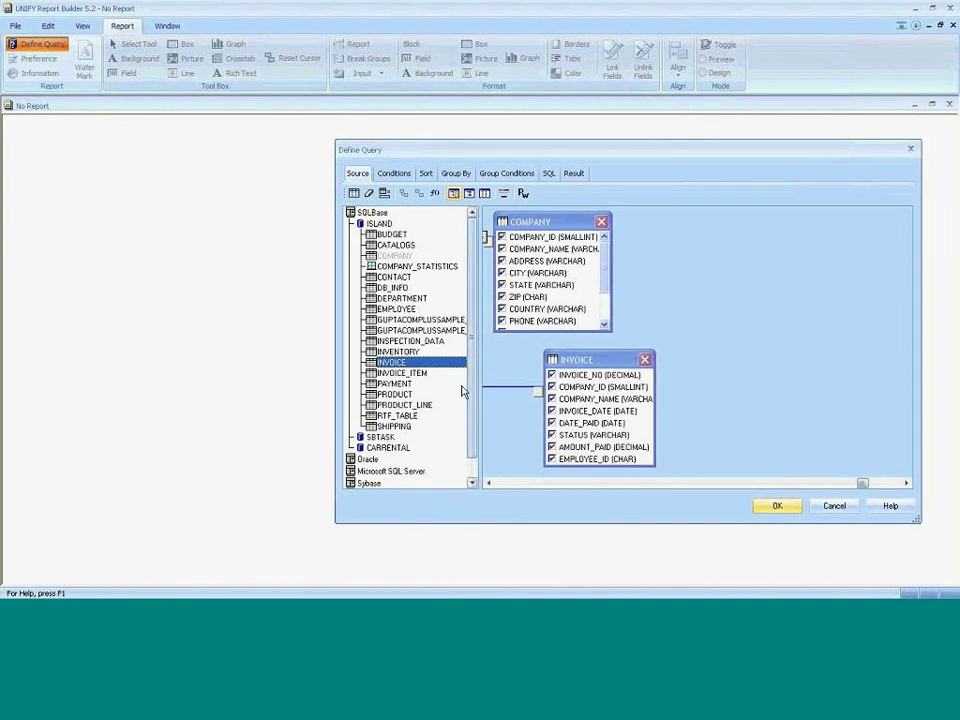
pyautogui.click(415, 374)
pyautogui.doubleClick(415, 374)
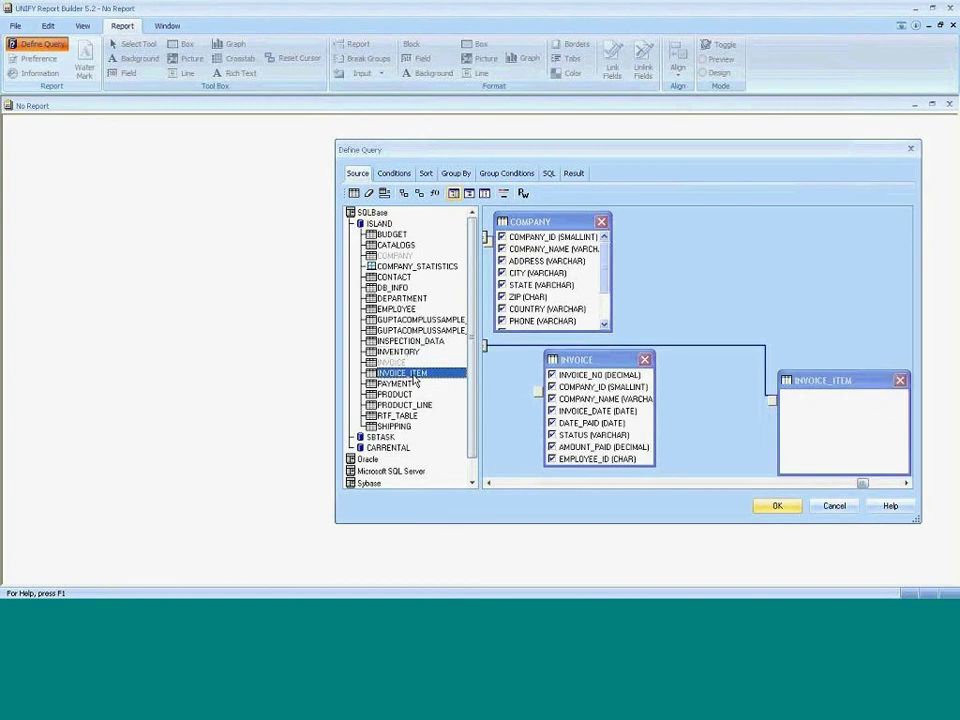
pyautogui.moveTo(825, 372); pyautogui.dragTo(803, 322)
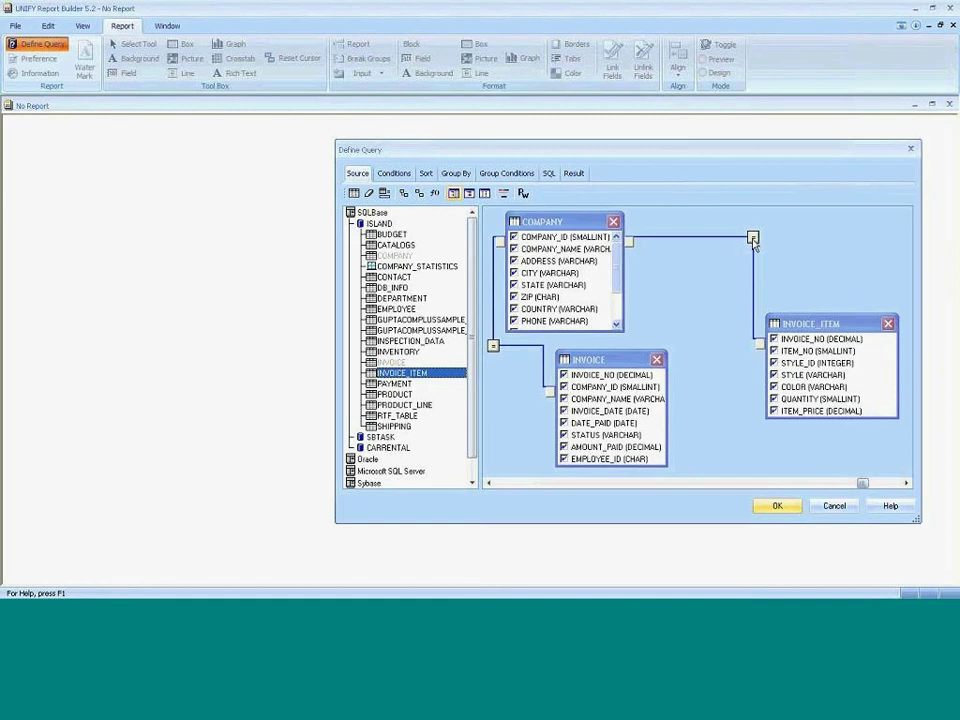
# Replace the wrong COMPANY–INVOICE_ITEM join with an INVOICE_NO link from INVOICE_ITEM to INVOICE.
pyautogui.doubleClick(752, 238)
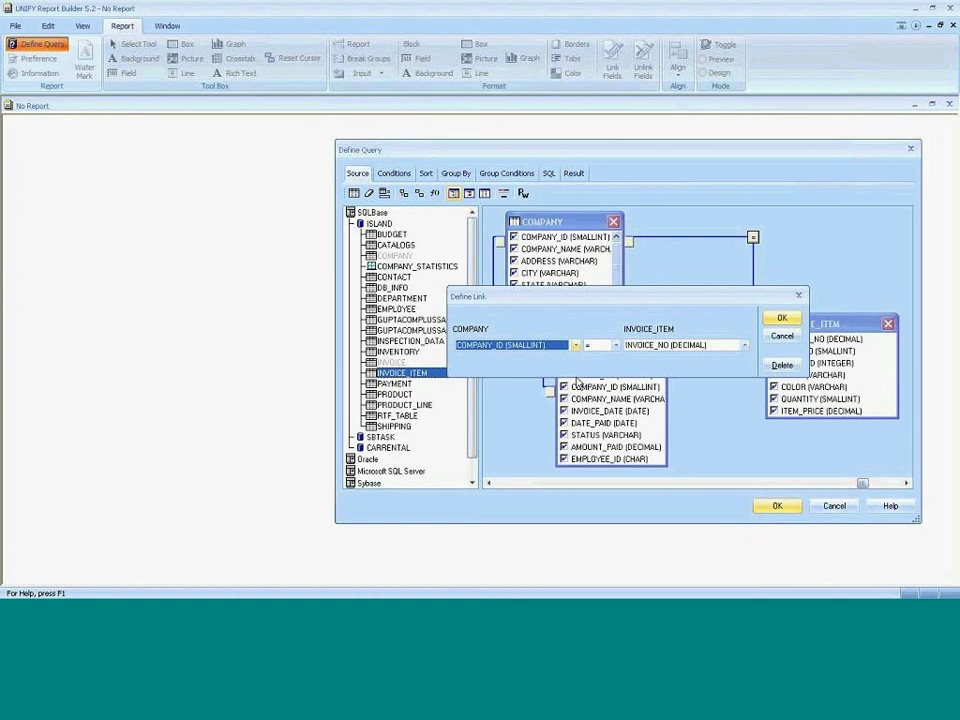
pyautogui.click(782, 365)
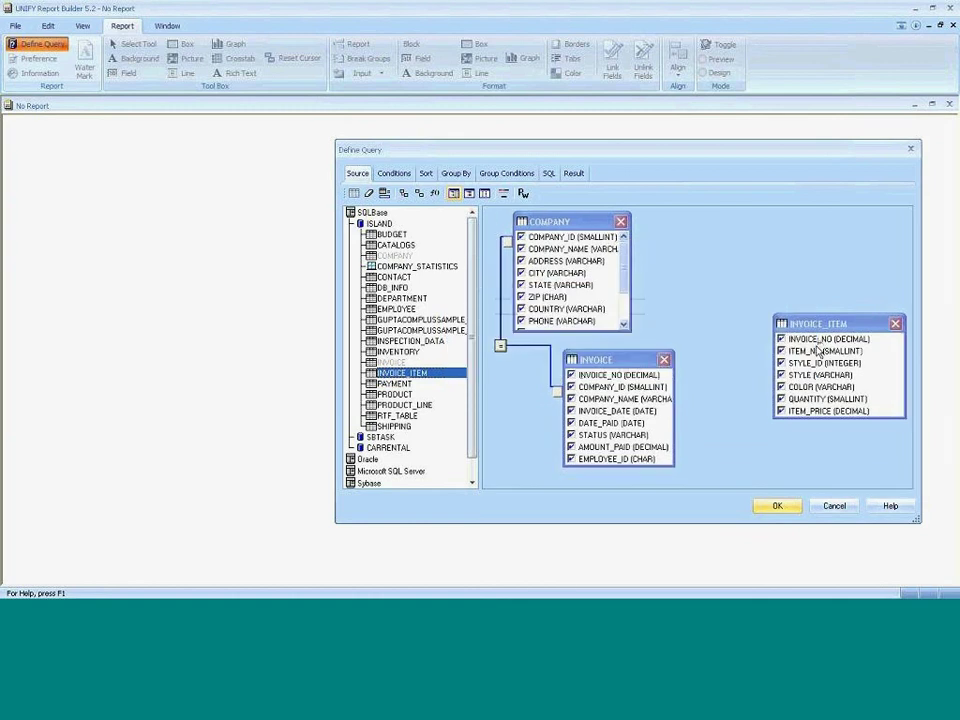
pyautogui.moveTo(815, 340); pyautogui.dragTo(657, 384)
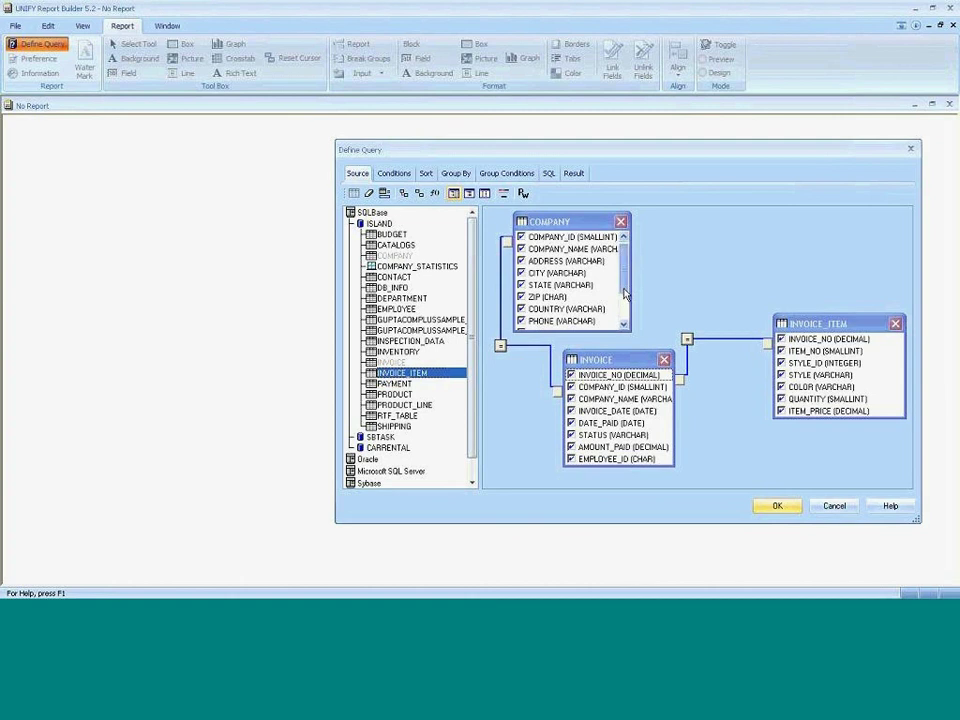
# Exclude the LINE, TERMS, FAX and PHONE columns from the query.
pyautogui.scroll(-2, 624, 289)
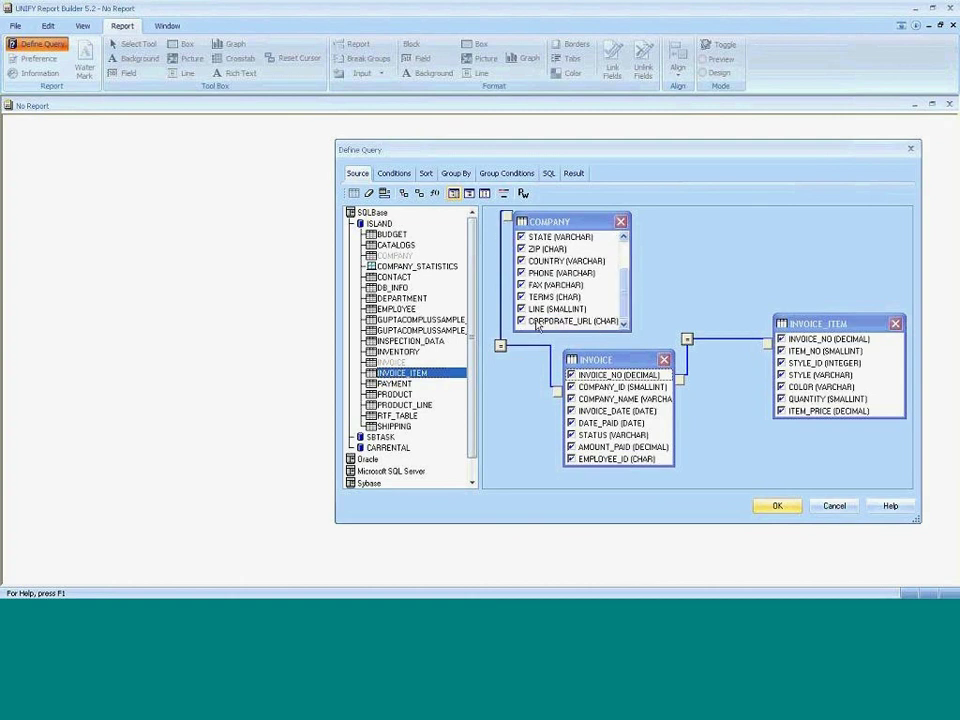
pyautogui.click(521, 309)
pyautogui.click(521, 297)
pyautogui.click(521, 285)
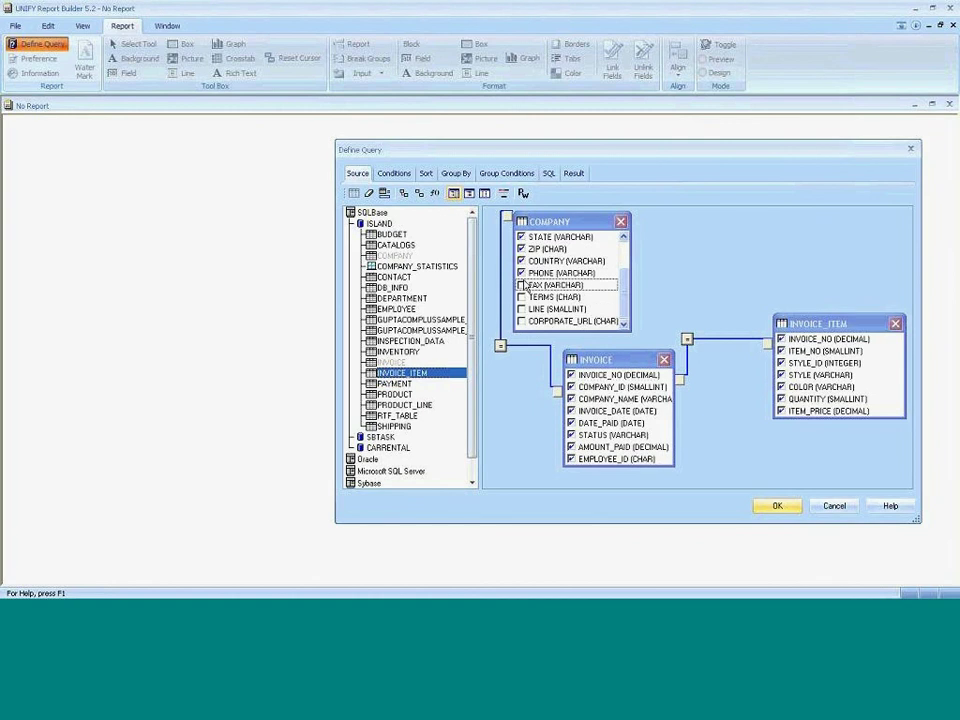
pyautogui.click(521, 273)
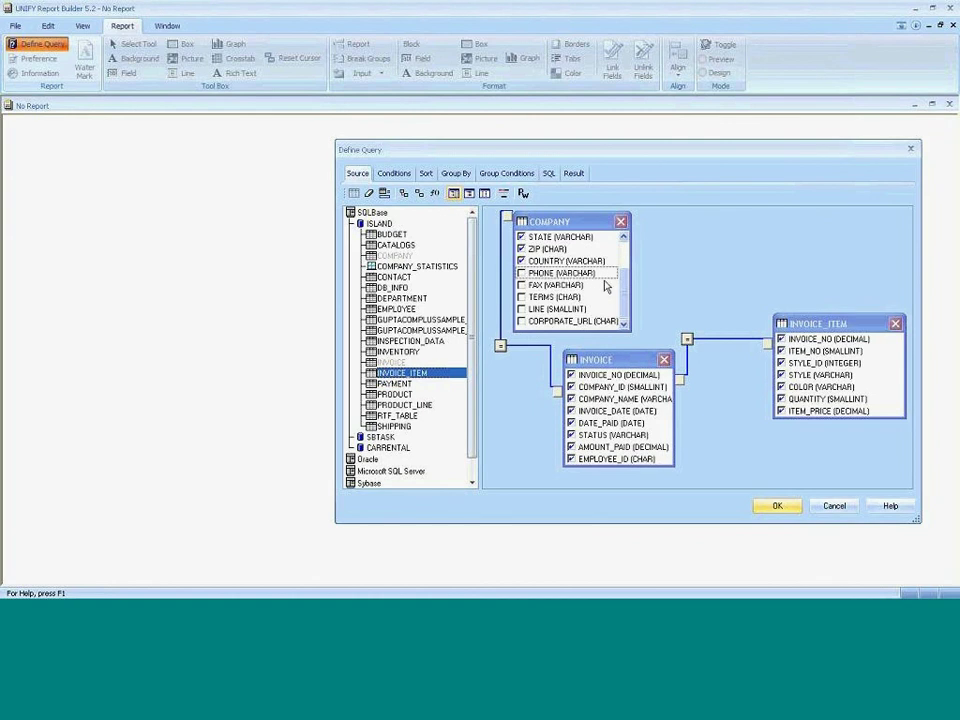
# Drop duplicate COMPANY_ID, COMPANY_NAME, INVOICE_NO and EMPLOYEE_ID columns, then generate the report.
pyautogui.scroll(2, 624, 260)
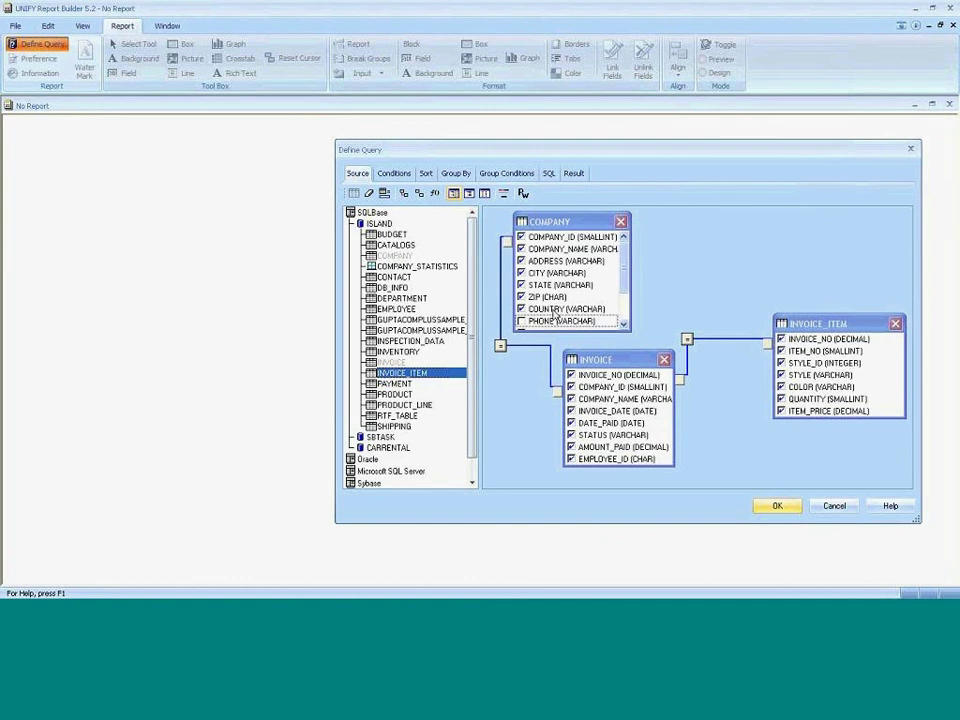
pyautogui.moveTo(600, 359); pyautogui.dragTo(586, 350)
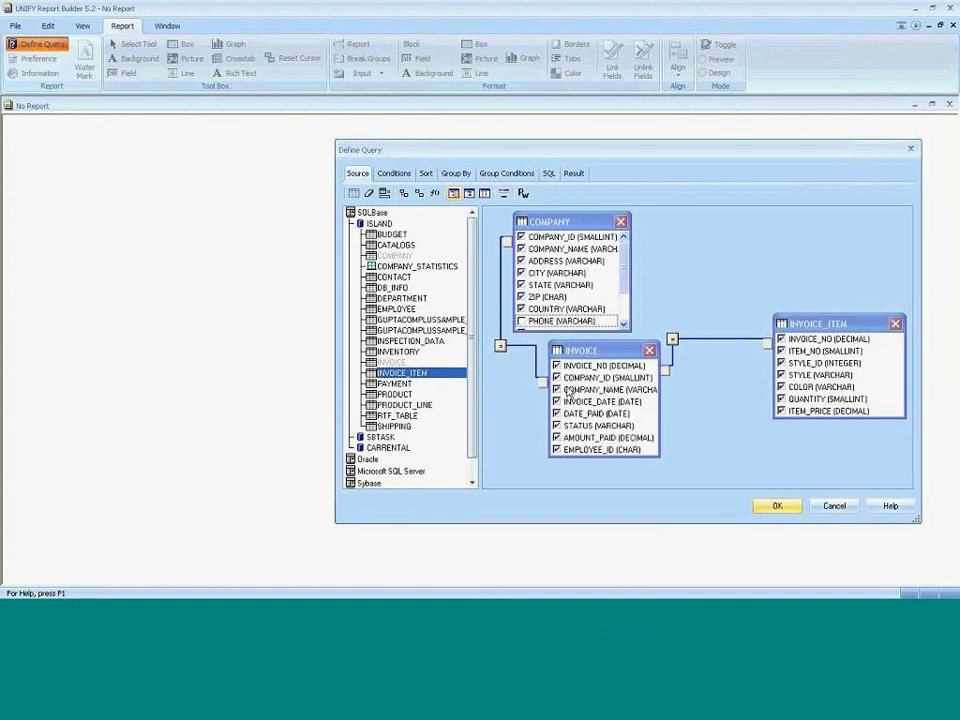
pyautogui.click(570, 378)
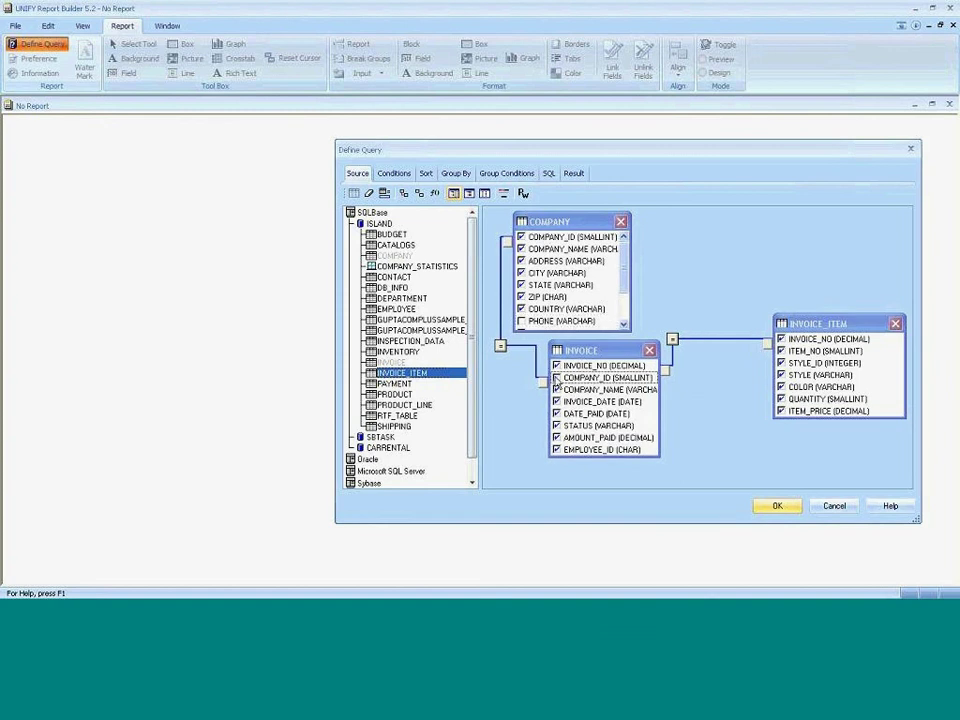
pyautogui.click(556, 389)
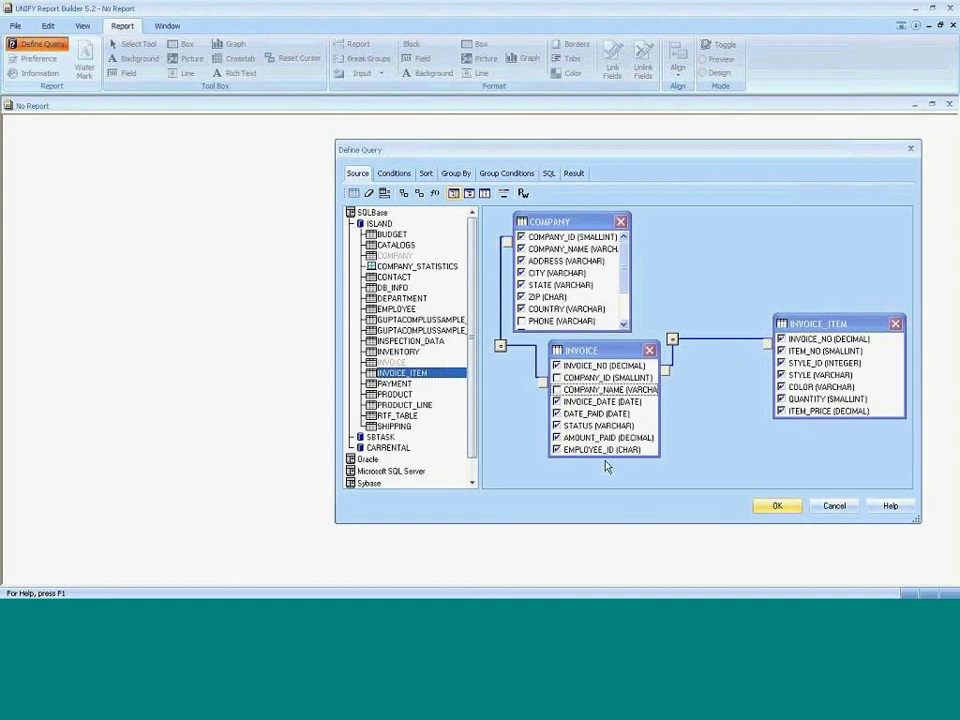
pyautogui.click(556, 449)
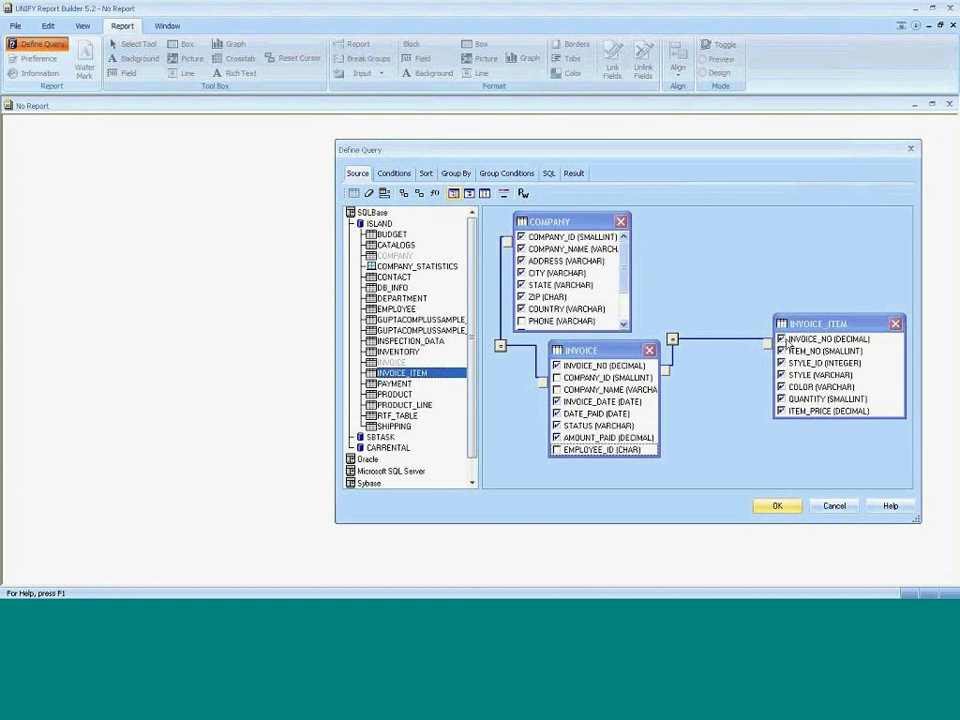
pyautogui.click(782, 340)
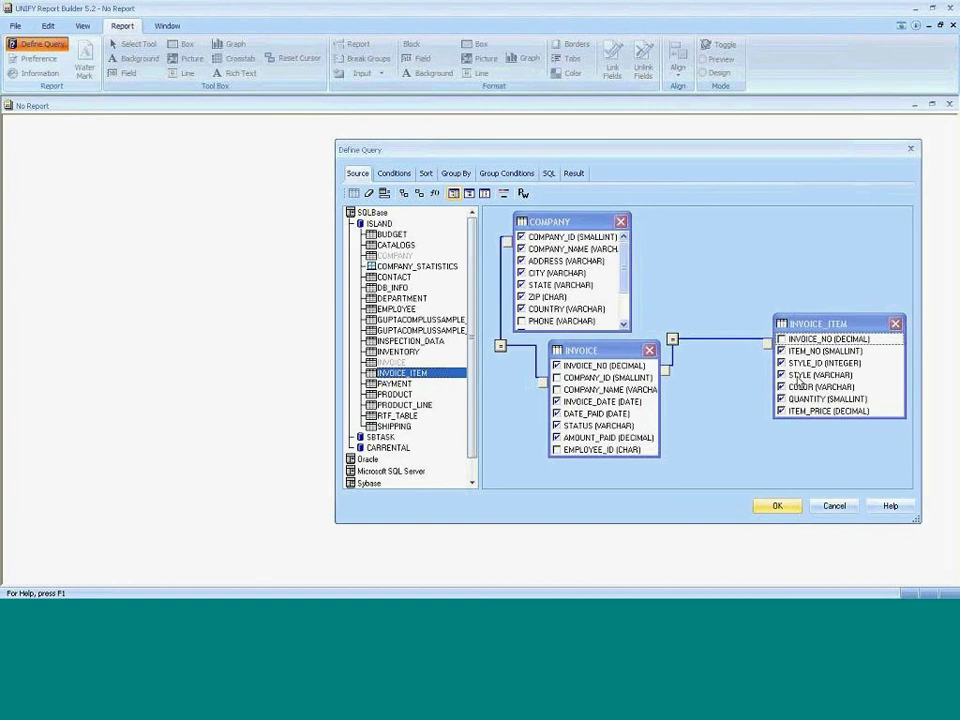
pyautogui.click(779, 507)
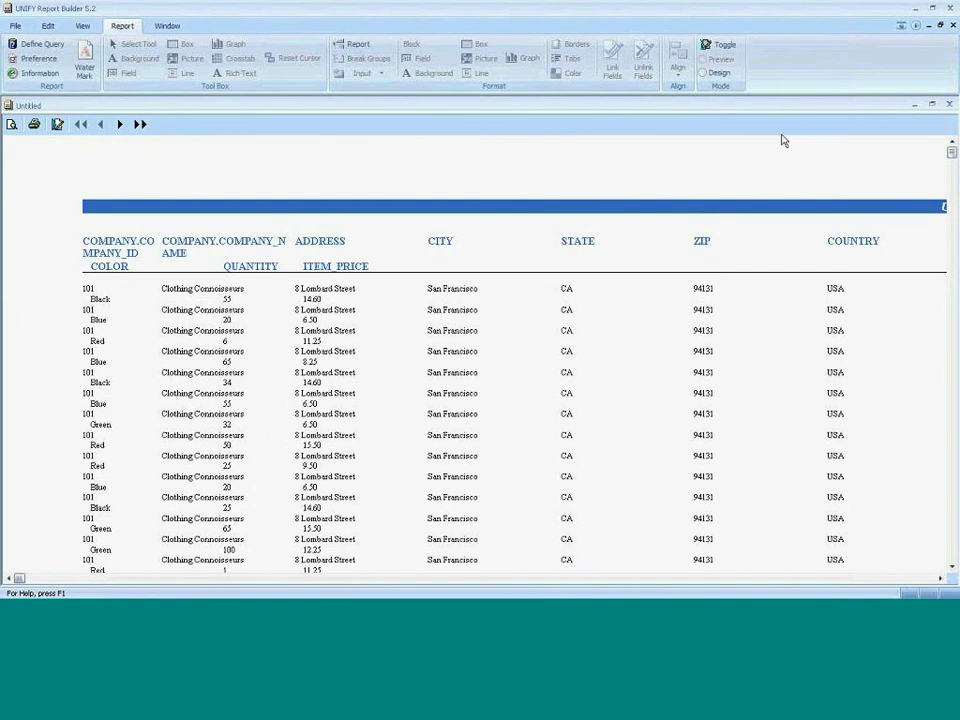
# Switch the report to design mode and review the generated SQL in Define Query without changes.
pyautogui.click(720, 47)
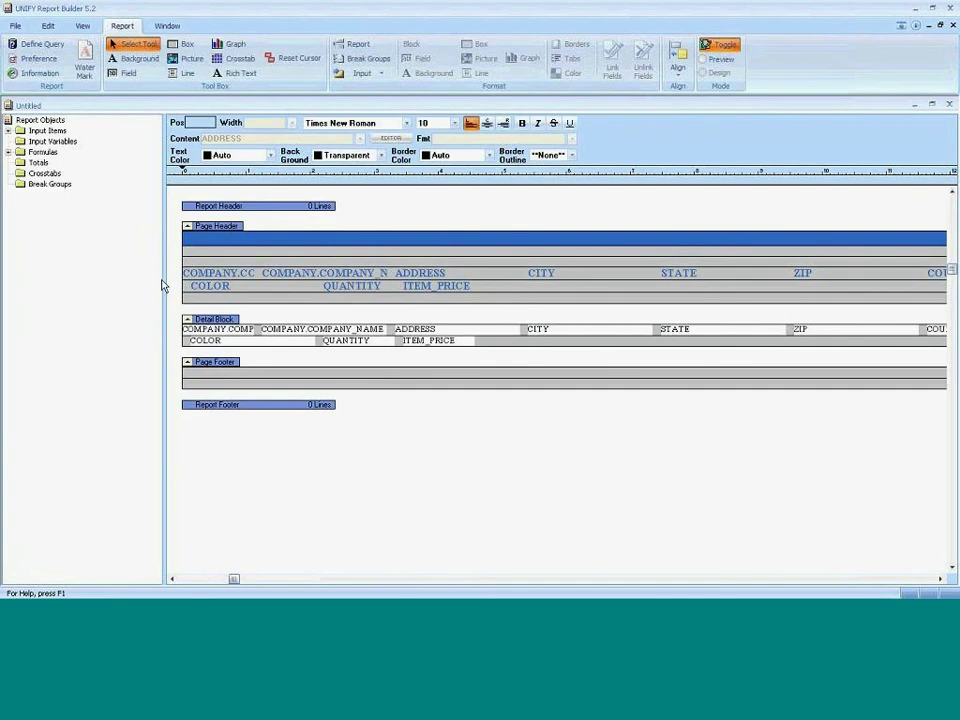
pyautogui.moveTo(164, 279); pyautogui.dragTo(122, 262)
pyautogui.click(38, 44)
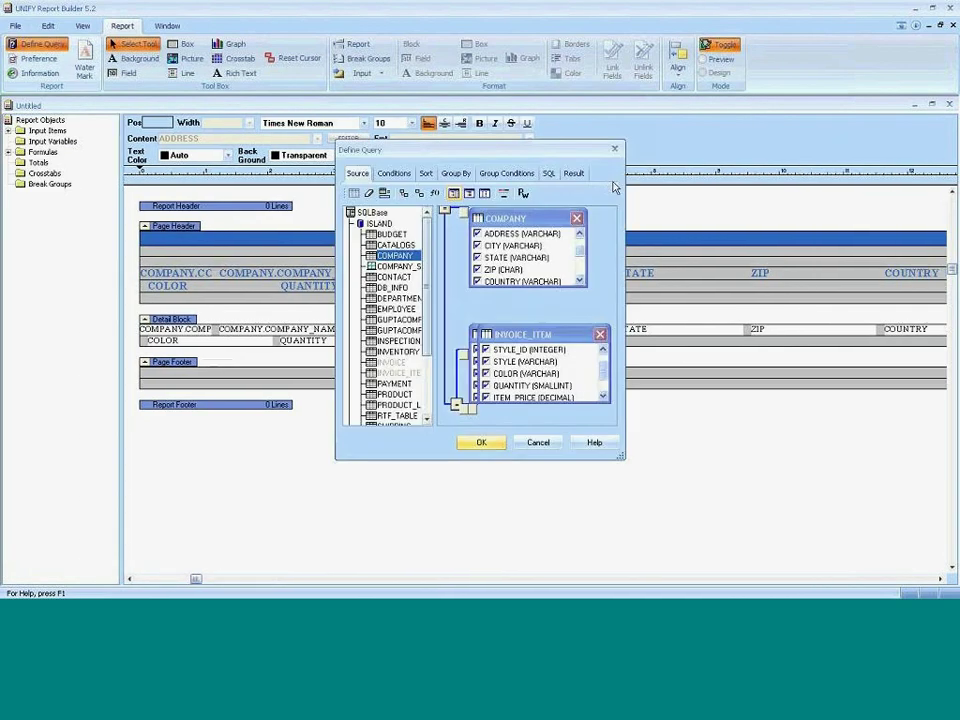
pyautogui.click(553, 174)
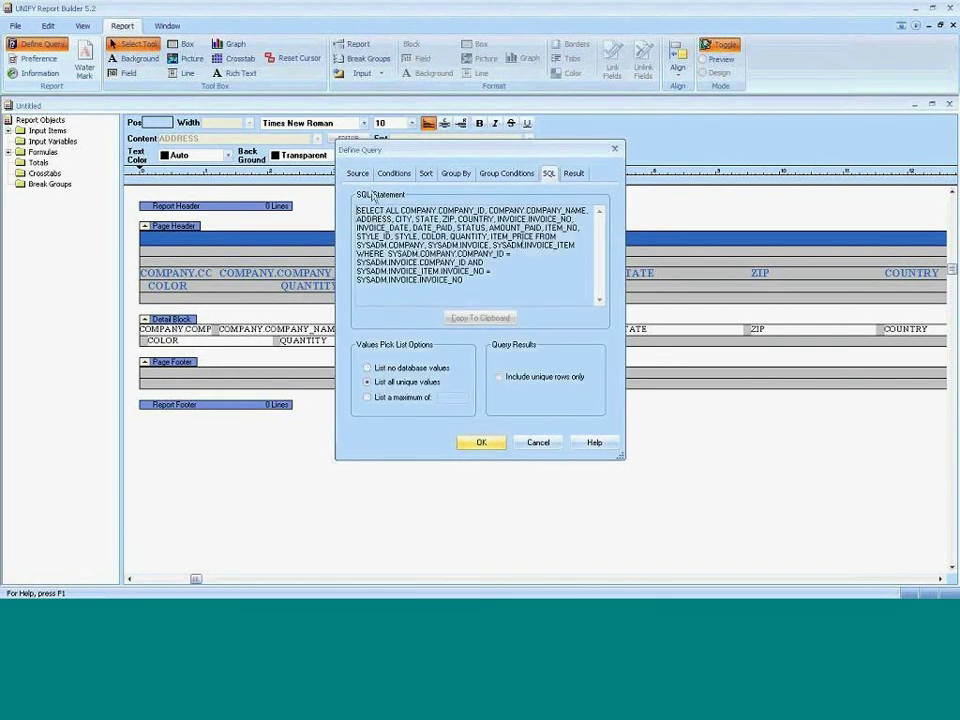
pyautogui.click(538, 442)
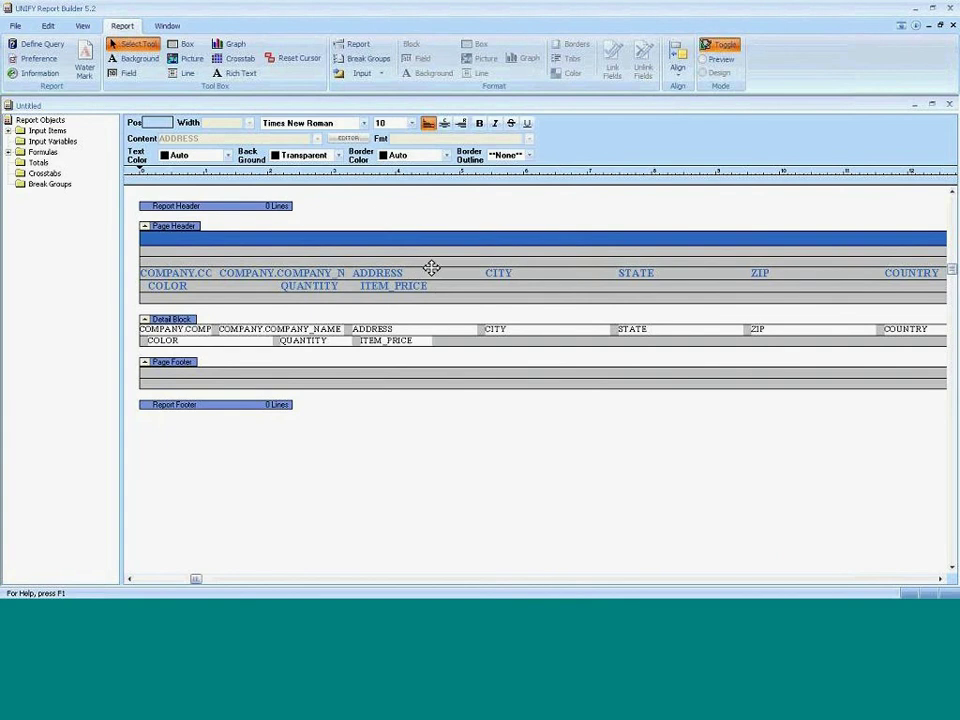
pyautogui.click(366, 58)
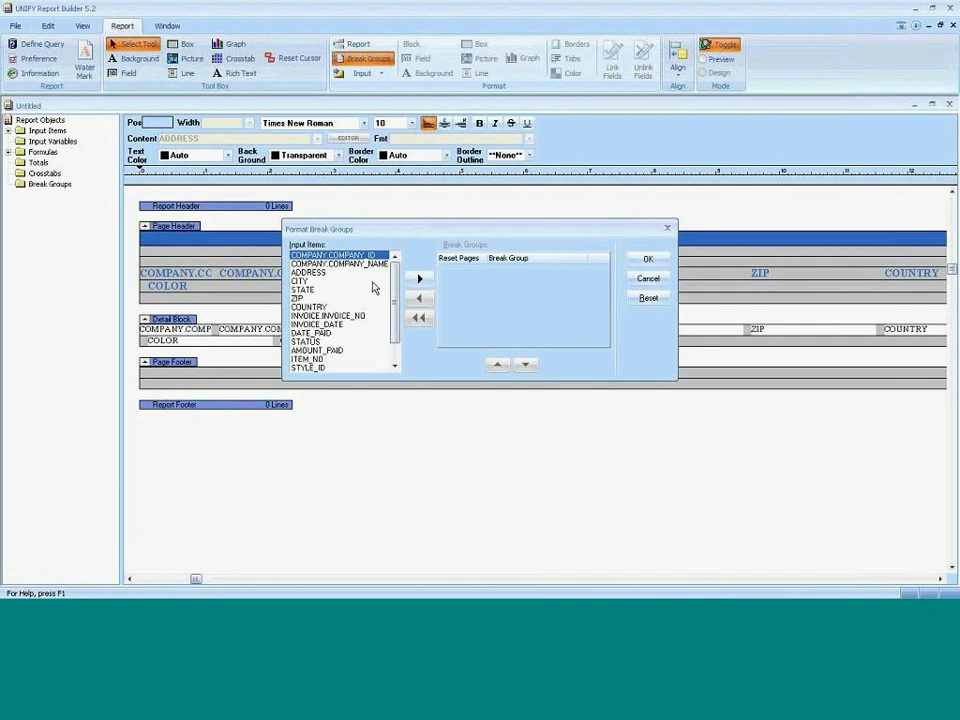
# Add COMPANY.COMPANY_ID, then INVOICE.INVOICE_NO, as the report's break groups.
pyautogui.doubleClick(368, 257)
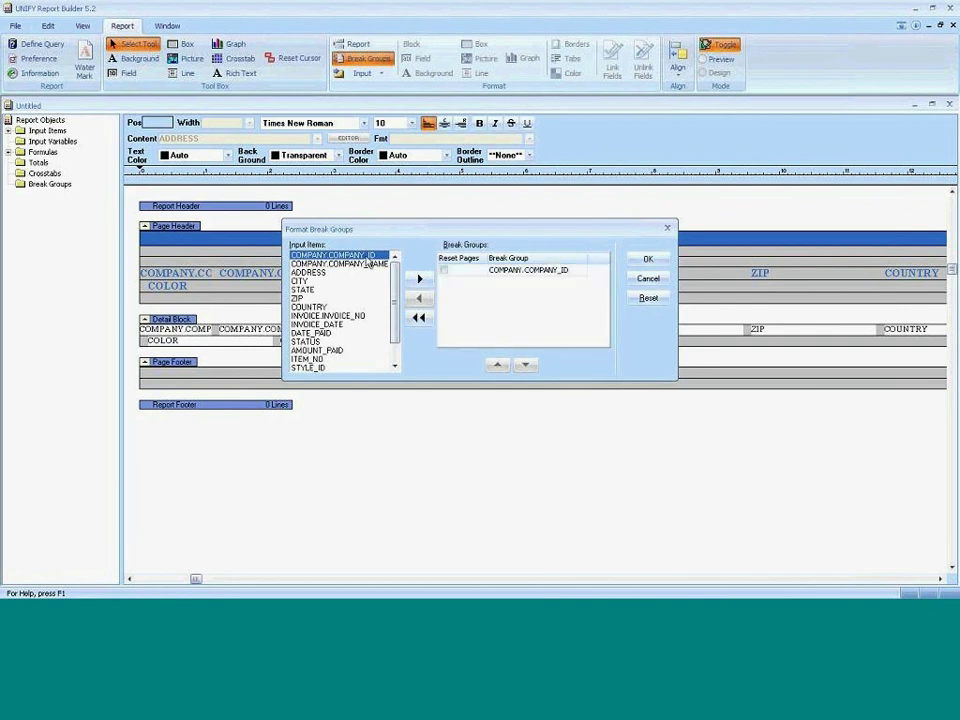
pyautogui.doubleClick(340, 315)
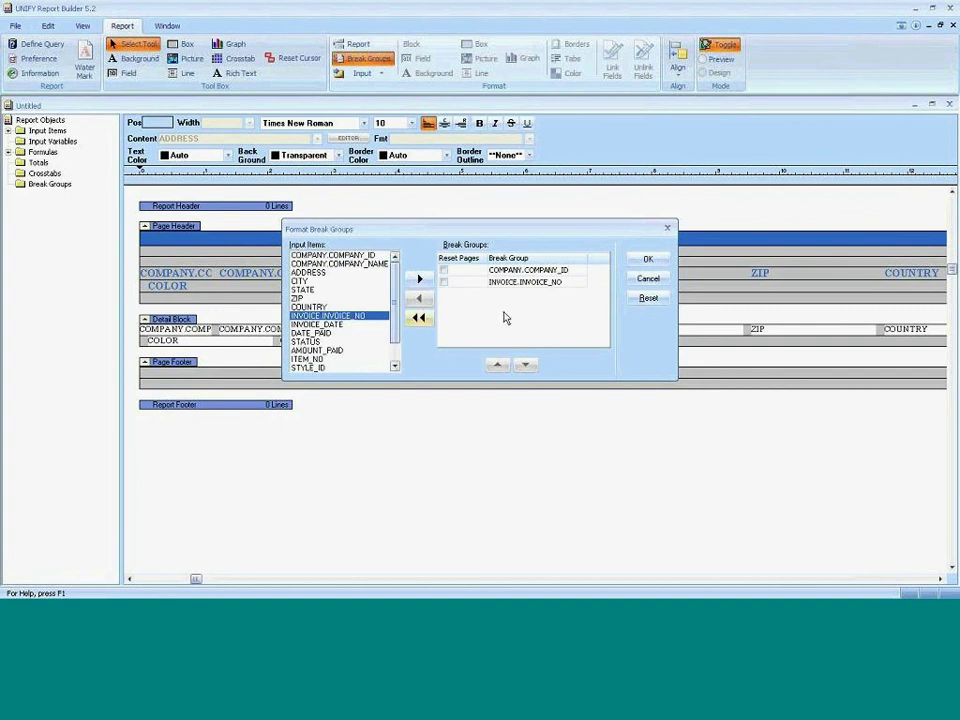
pyautogui.click(652, 260)
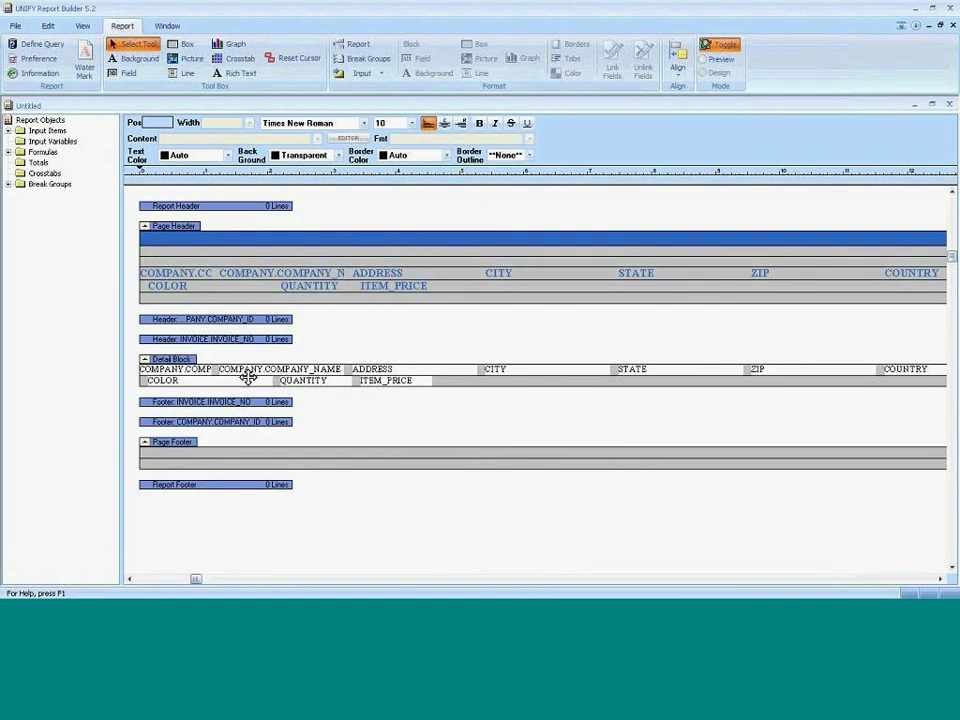
# Add three blank lines to the COMPANY.COMPANY_ID header band.
pyautogui.click(255, 320)
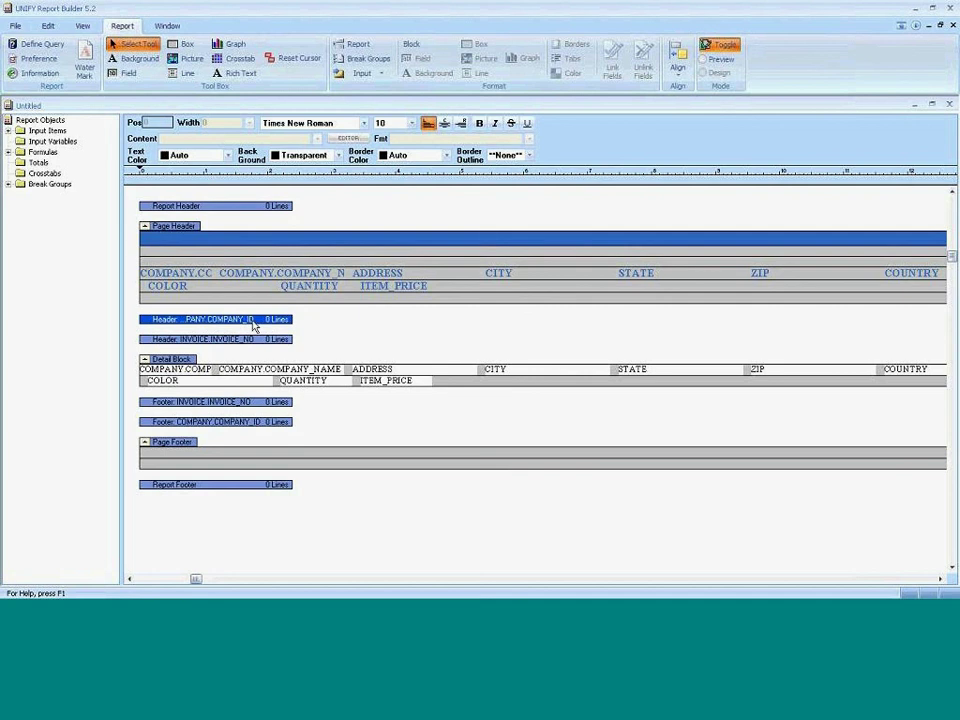
pyautogui.doubleClick(255, 320)
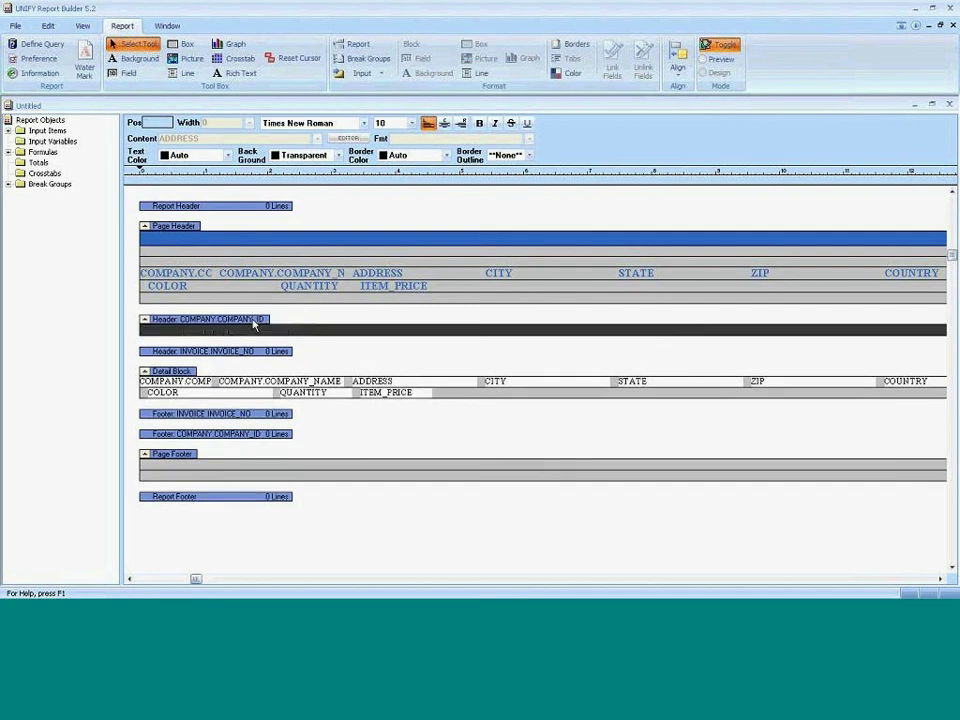
pyautogui.doubleClick(255, 323)
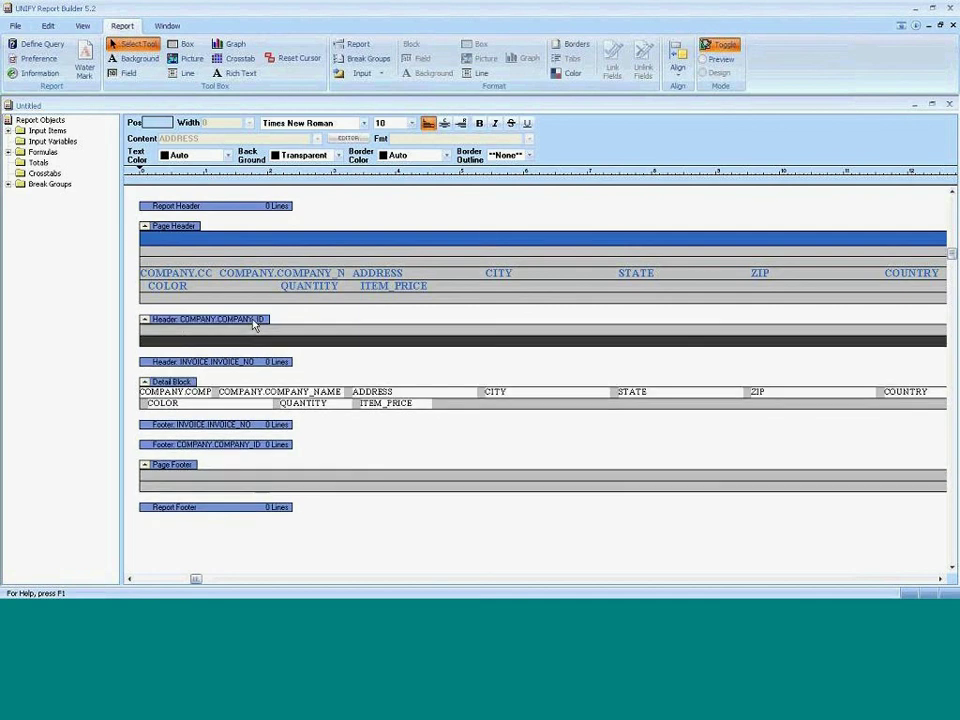
pyautogui.doubleClick(255, 323)
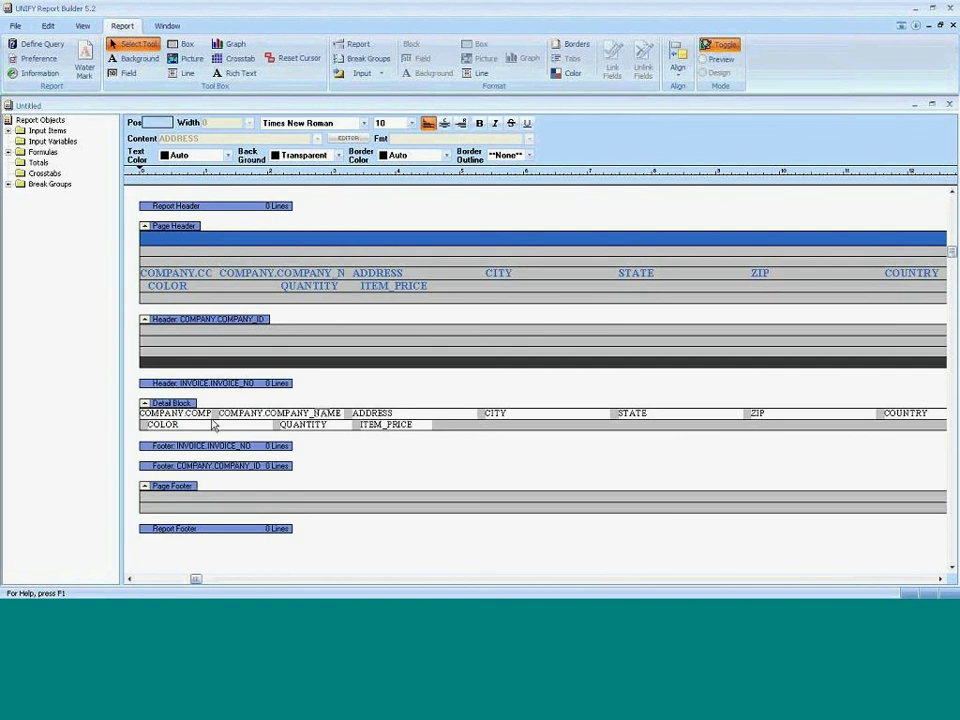
# Move the COMPANY_ID, COMPANY_NAME and ADDRESS fields from the Detail block into the company header.
pyautogui.click(204, 413)
pyautogui.rightClick(201, 417)
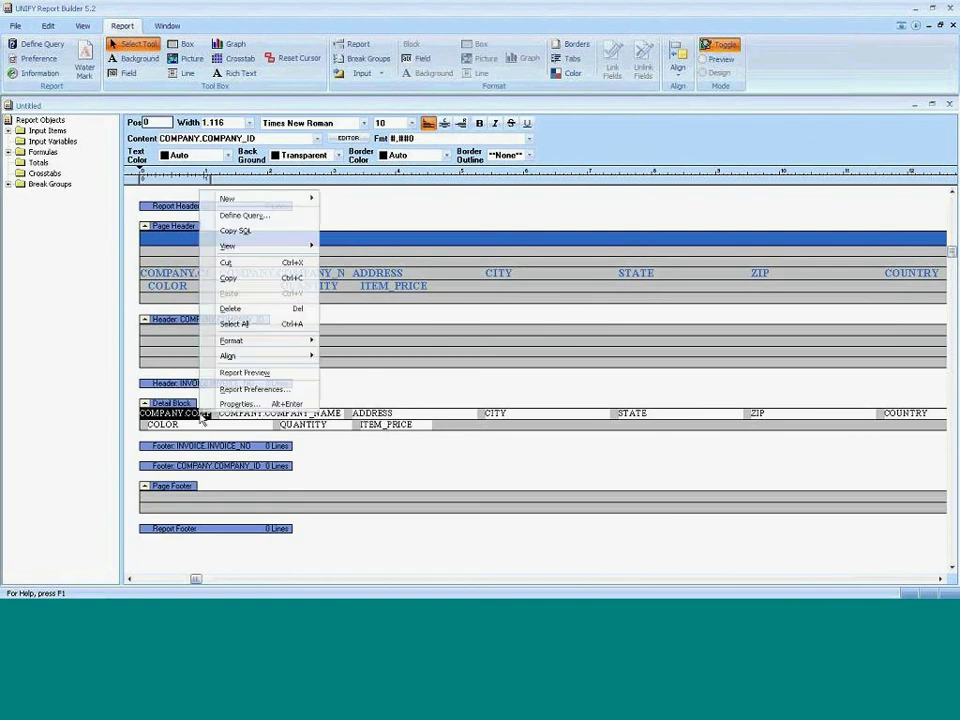
pyautogui.click(189, 414)
pyautogui.keyDown('shift'); pyautogui.click(340, 416); pyautogui.keyUp('shift')
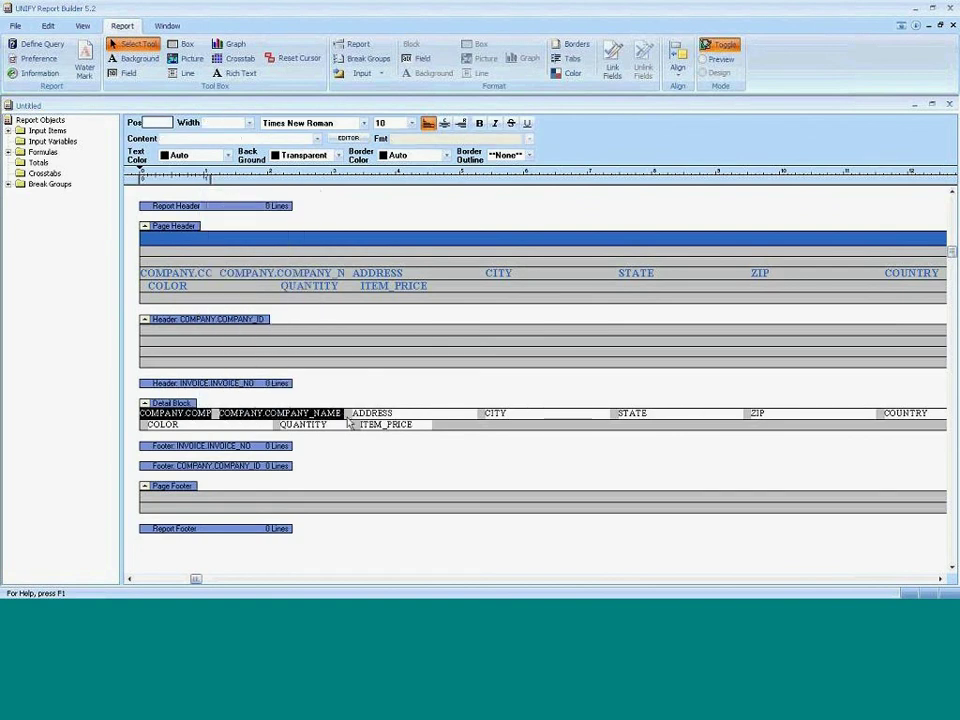
pyautogui.keyDown('shift'); pyautogui.click(386, 413); pyautogui.keyUp('shift')
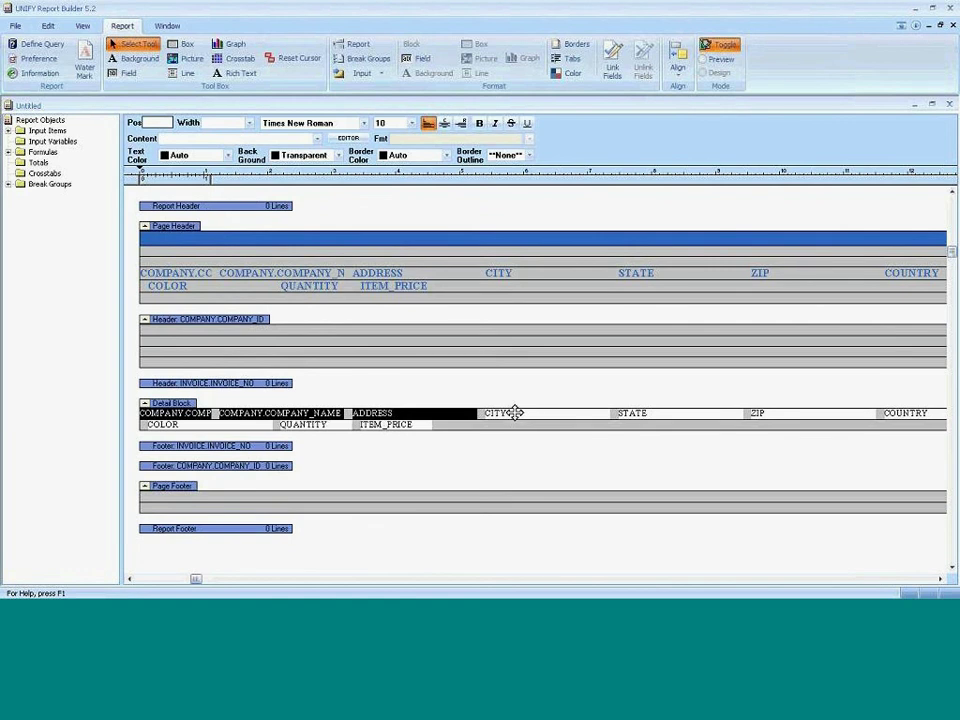
pyautogui.press('Delete')
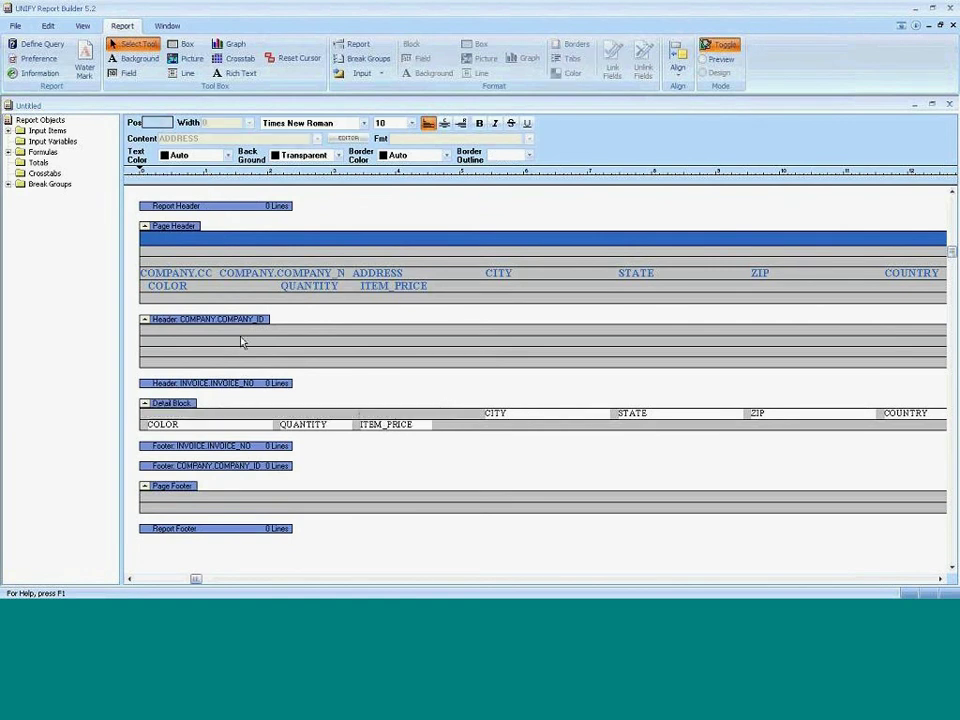
pyautogui.click(240, 342)
pyautogui.press('Delete')
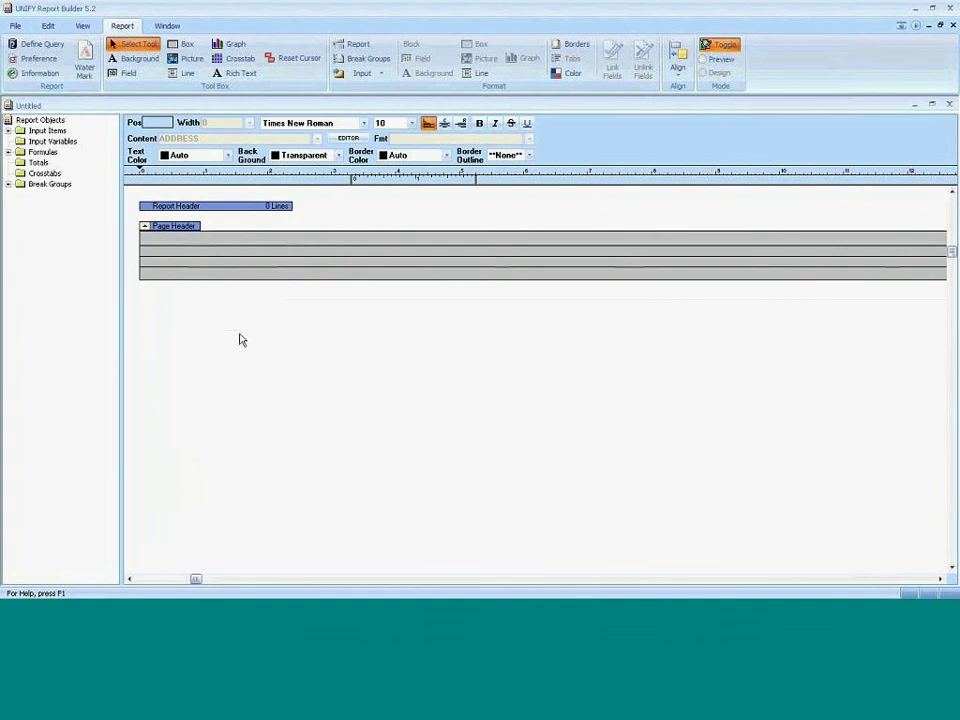
# Delete the CITY, STATE and ZIP fields from the Detail block.
pyautogui.click(508, 414)
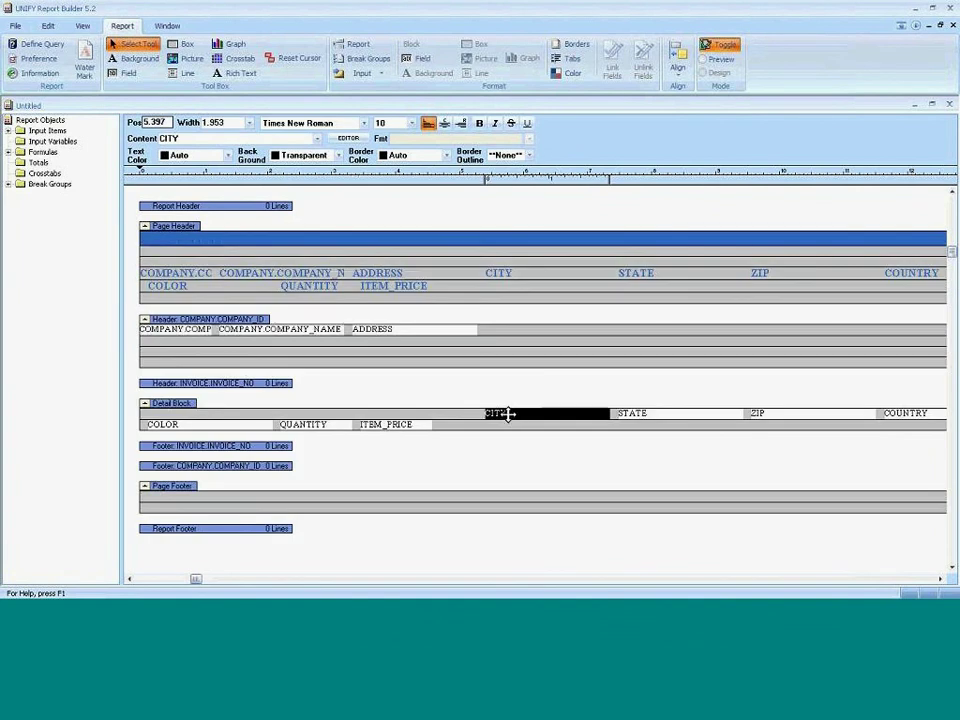
pyautogui.press('Delete')
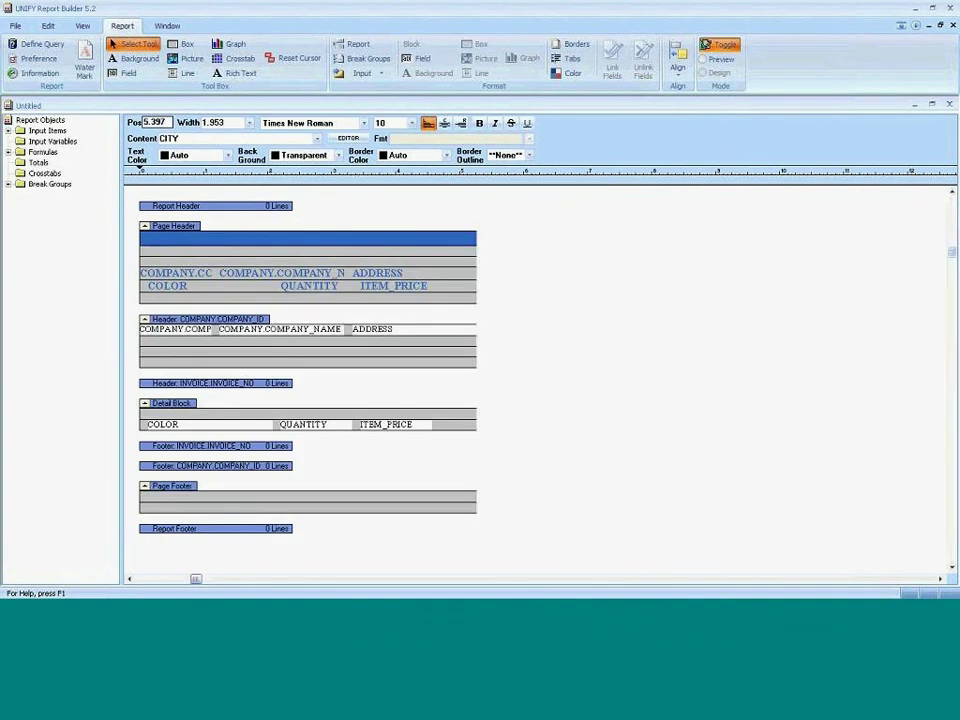
pyautogui.click(642, 413)
pyautogui.press('Delete')
pyautogui.click(760, 413)
pyautogui.press('Delete')
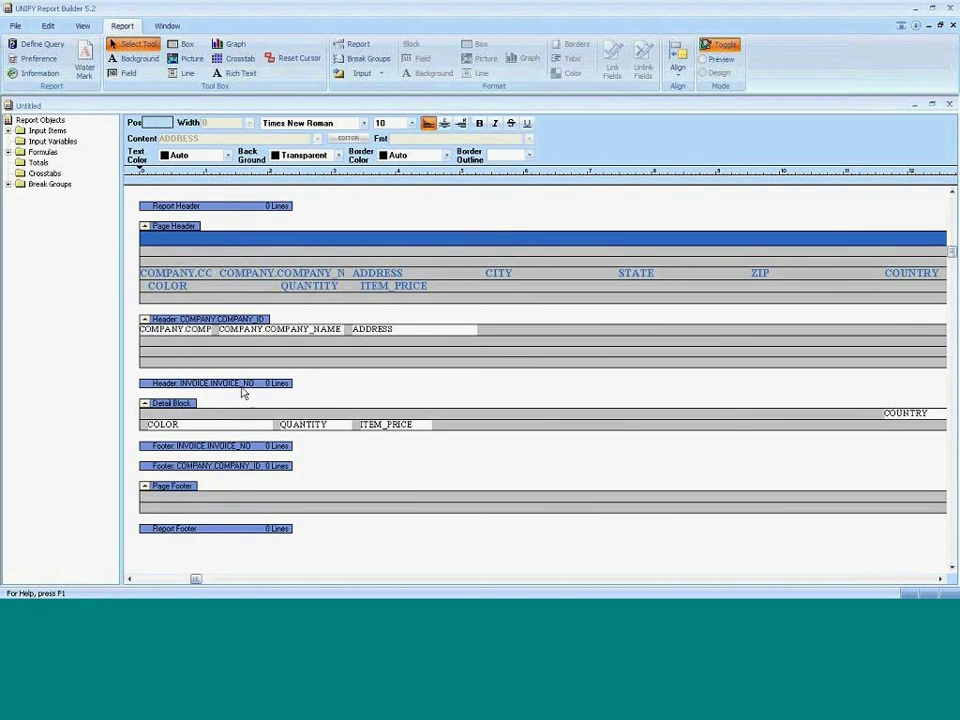
# Add blank lines to the INVOICE.INVOICE_NO header band.
pyautogui.click(399, 329)
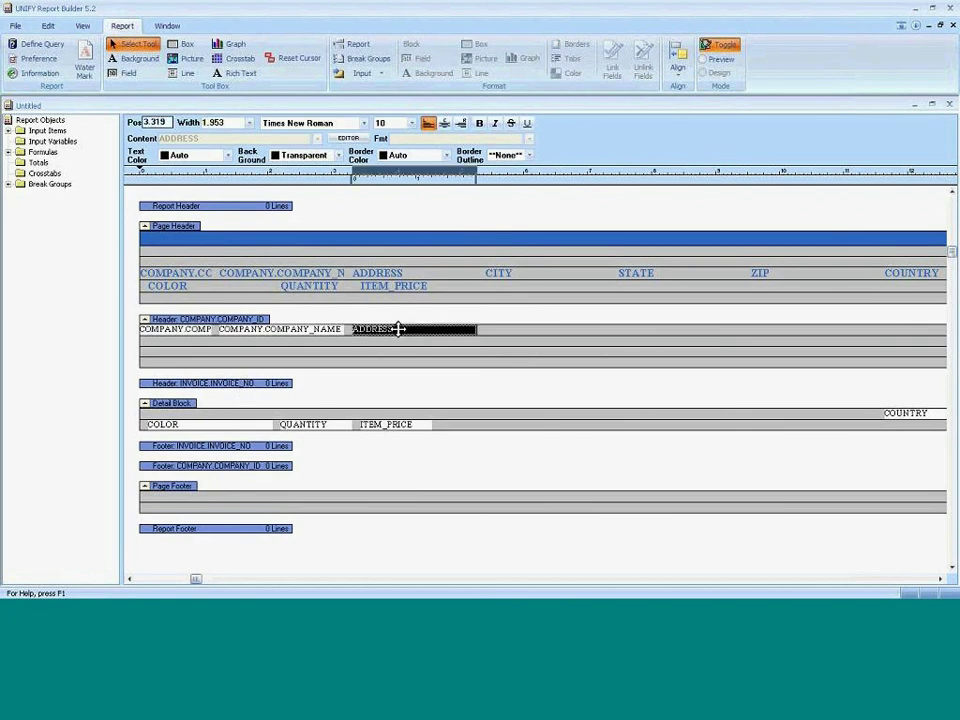
pyautogui.keyDown('shift'); pyautogui.click(305, 329); pyautogui.keyUp('shift')
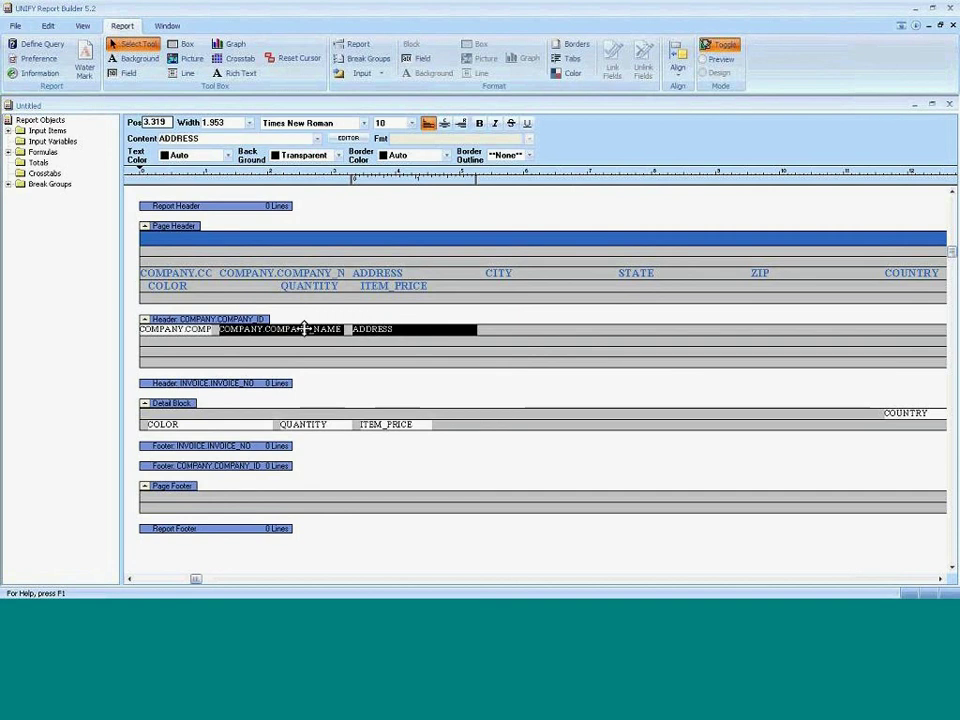
pyautogui.click(231, 385)
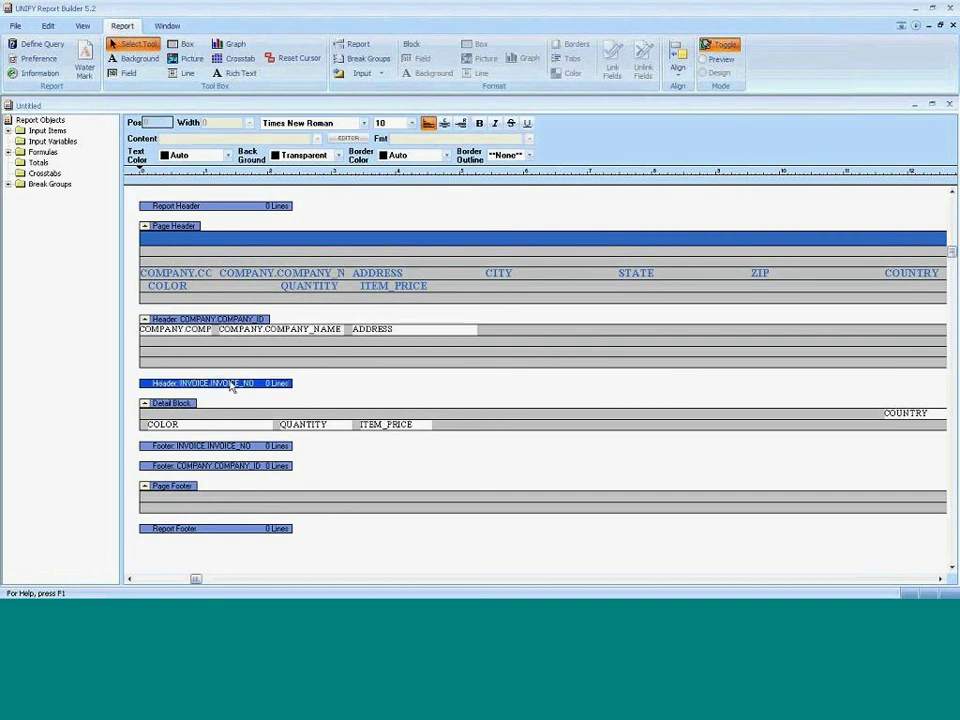
pyautogui.doubleClick(231, 385)
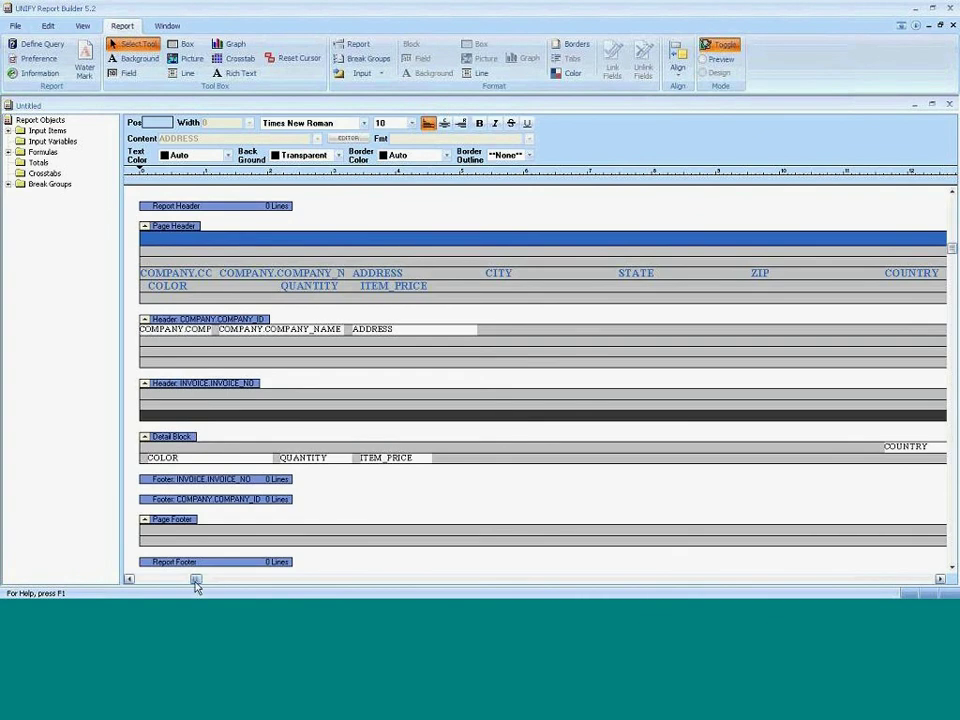
pyautogui.moveTo(195, 581); pyautogui.dragTo(201, 583)
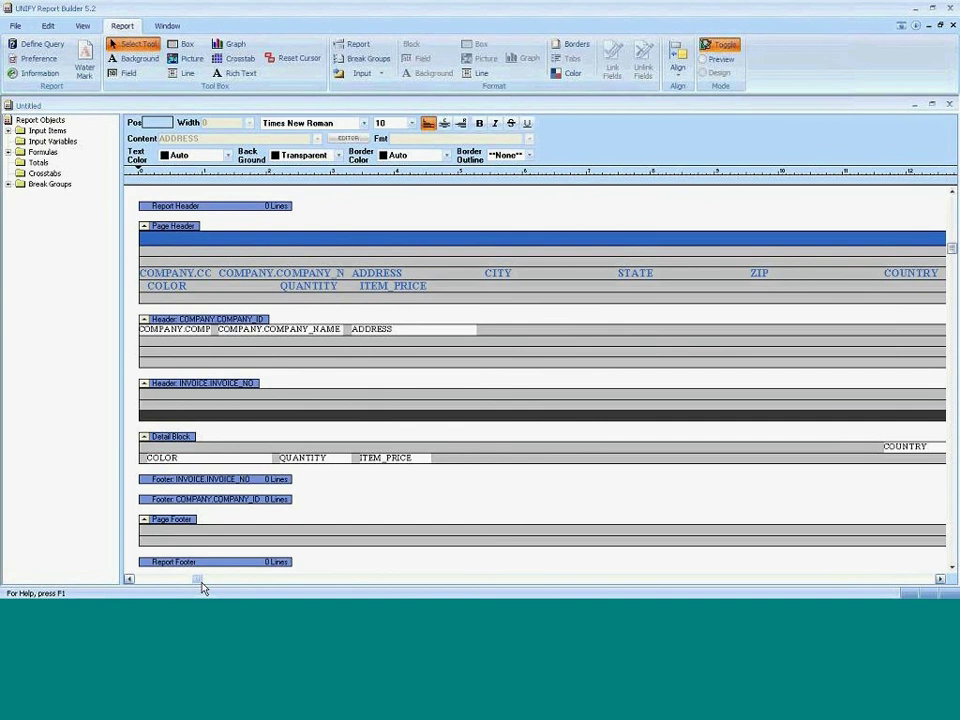
# Cut the INVOICE_NO through AMOUNT_PAID fields from Detail and paste them into the invoice header.
pyautogui.moveTo(203, 589); pyautogui.dragTo(771, 589)
pyautogui.click(167, 449)
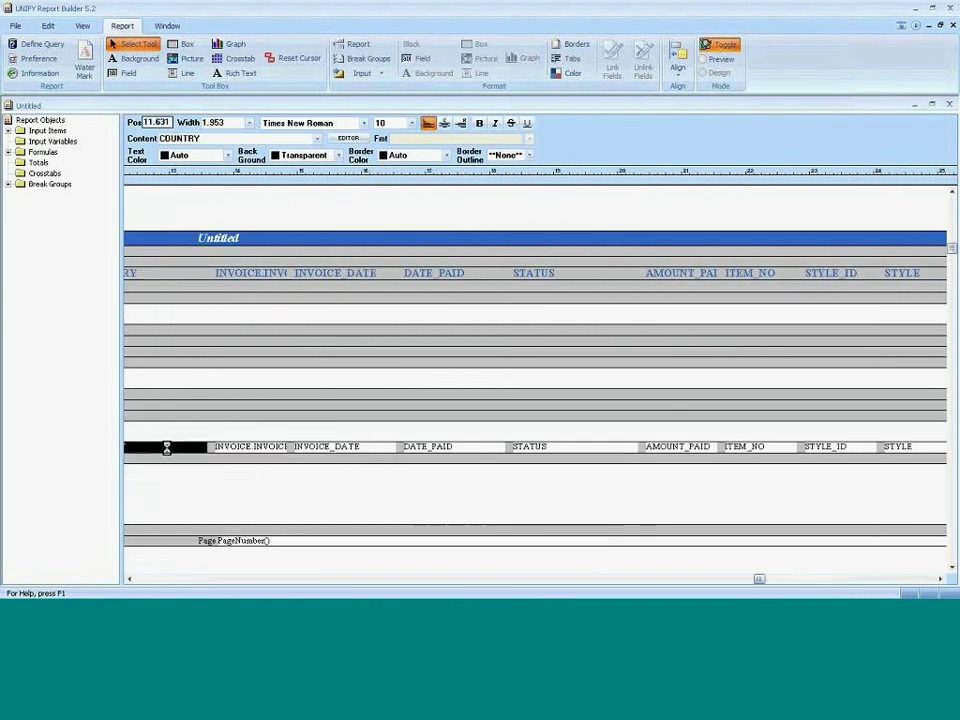
pyautogui.click(263, 446)
pyautogui.moveTo(263, 446); pyautogui.dragTo(675, 446)
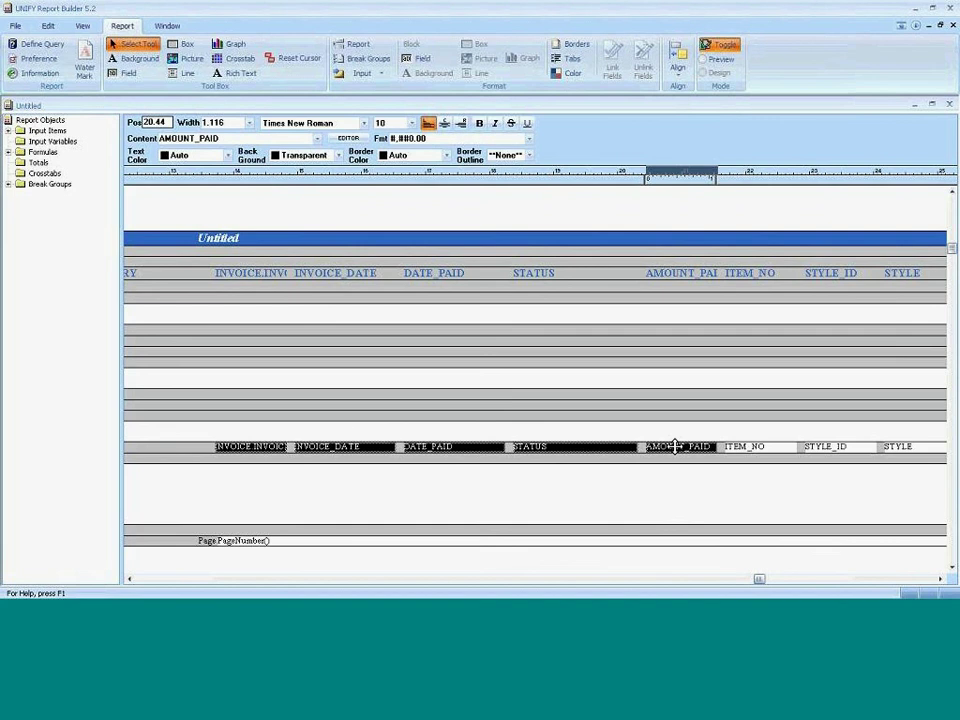
pyautogui.press('Delete')
pyautogui.click(465, 400)
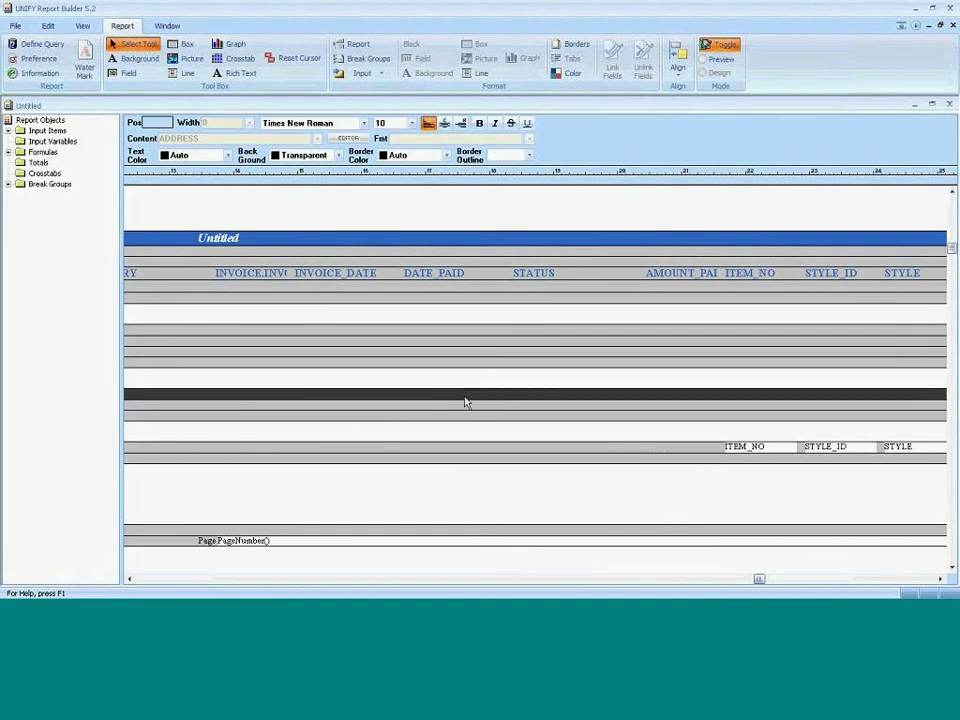
pyautogui.hotkey('ctrl', 'v')
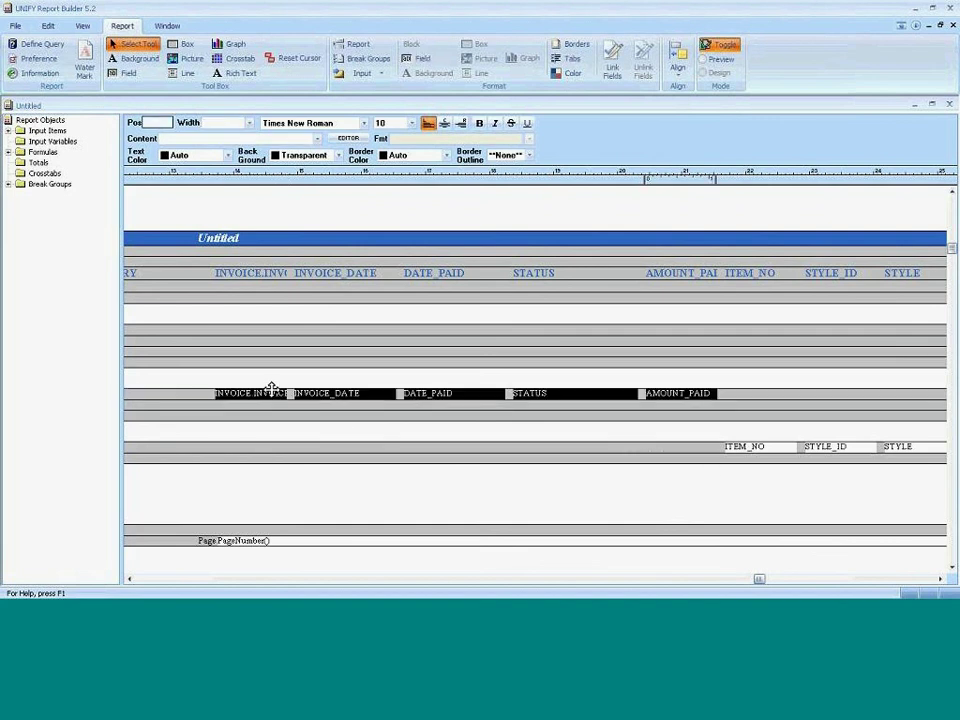
# Shift the pasted invoice fields to the invoice header's left margin.
pyautogui.moveTo(270, 391); pyautogui.dragTo(155, 395)
pyautogui.hscroll(-10, 517, 578)
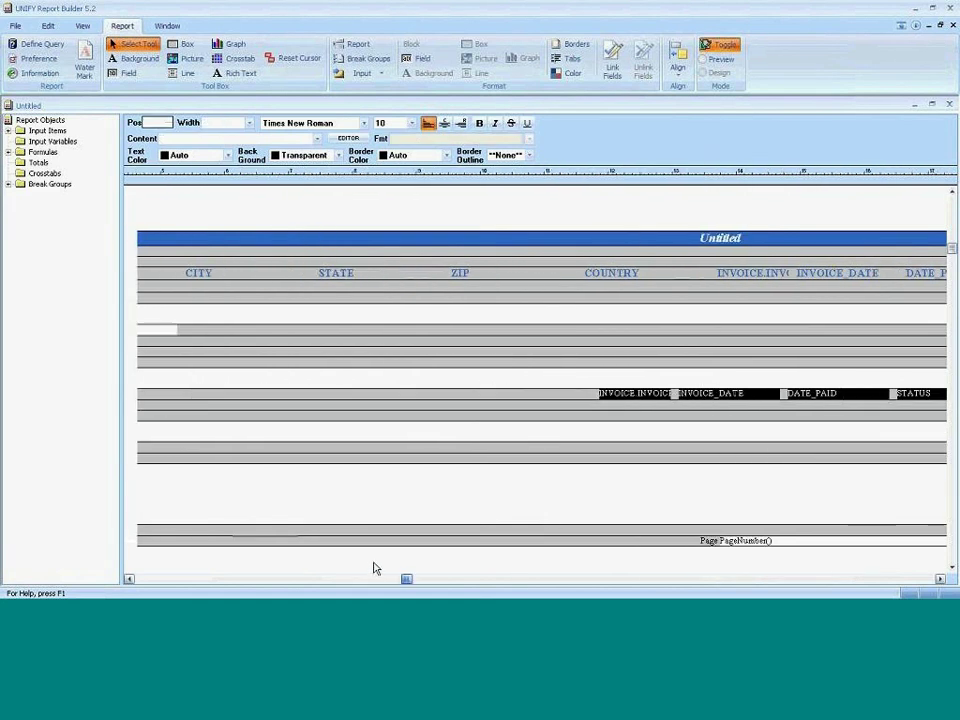
pyautogui.hscroll(-3, 296, 561)
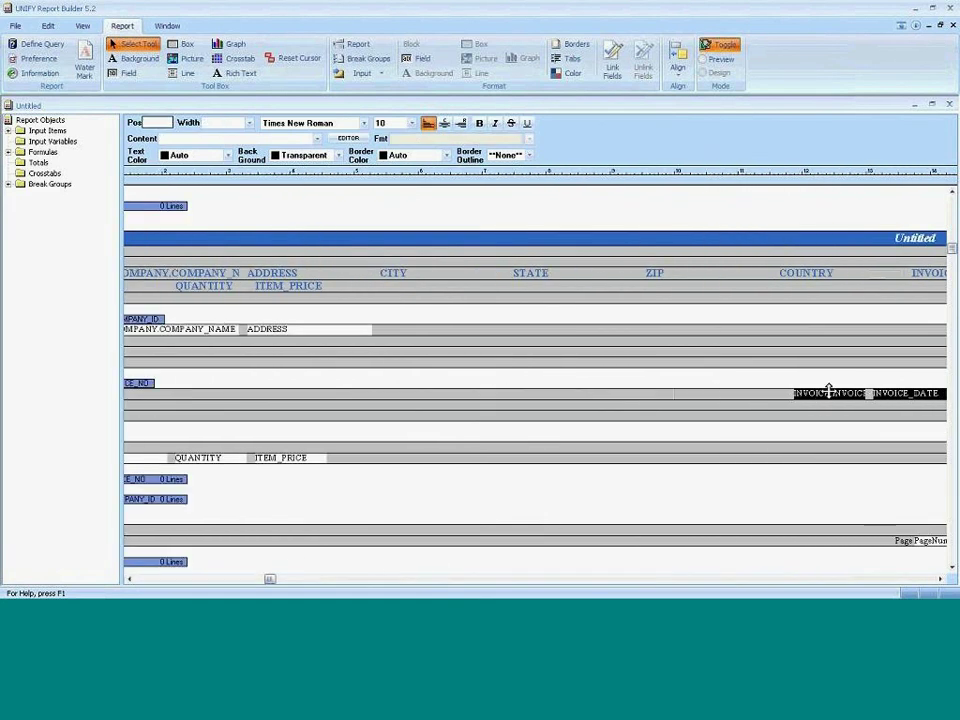
pyautogui.click(364, 396)
pyautogui.moveTo(364, 396); pyautogui.dragTo(135, 391)
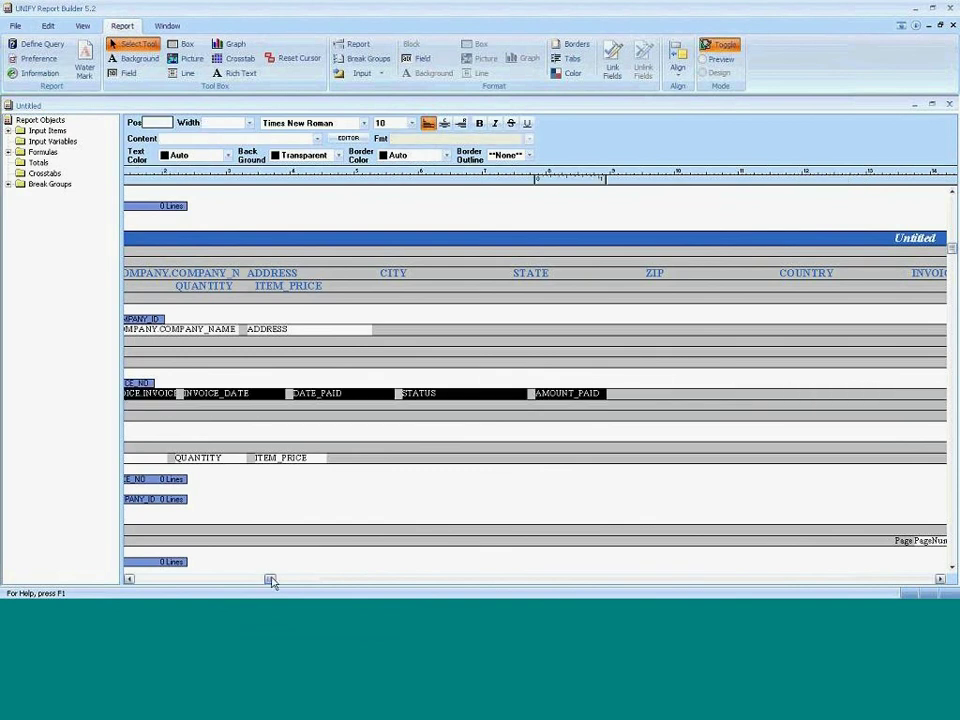
pyautogui.moveTo(270, 580); pyautogui.dragTo(181, 580)
pyautogui.click(226, 393)
pyautogui.moveTo(226, 393); pyautogui.dragTo(184, 393)
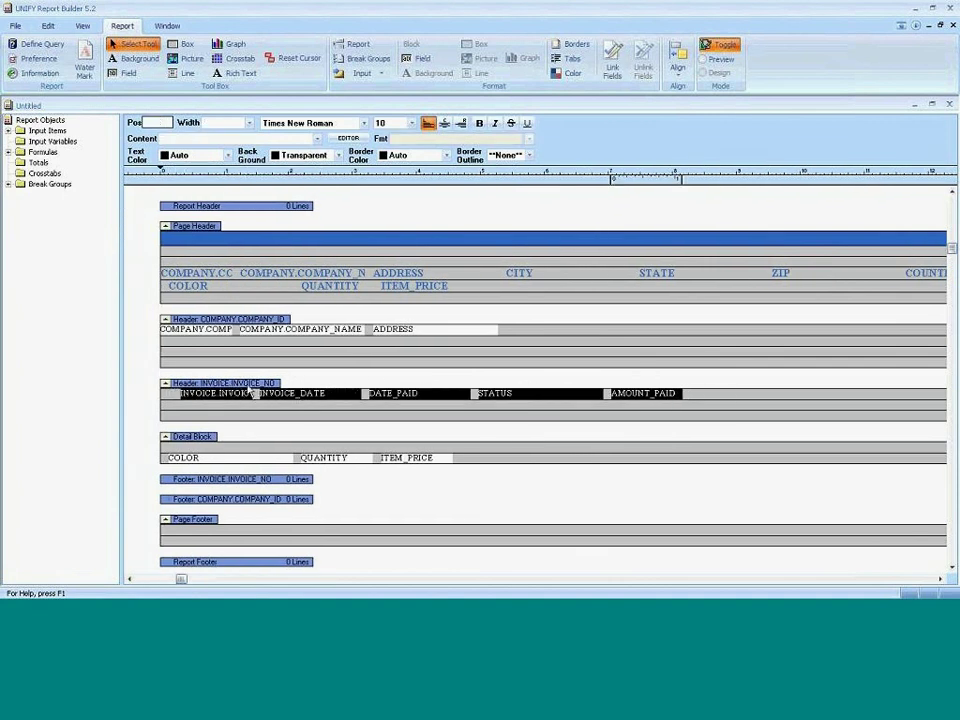
# Make the invoice header fields bold and set the company header fields to 12 point.
pyautogui.click(242, 384)
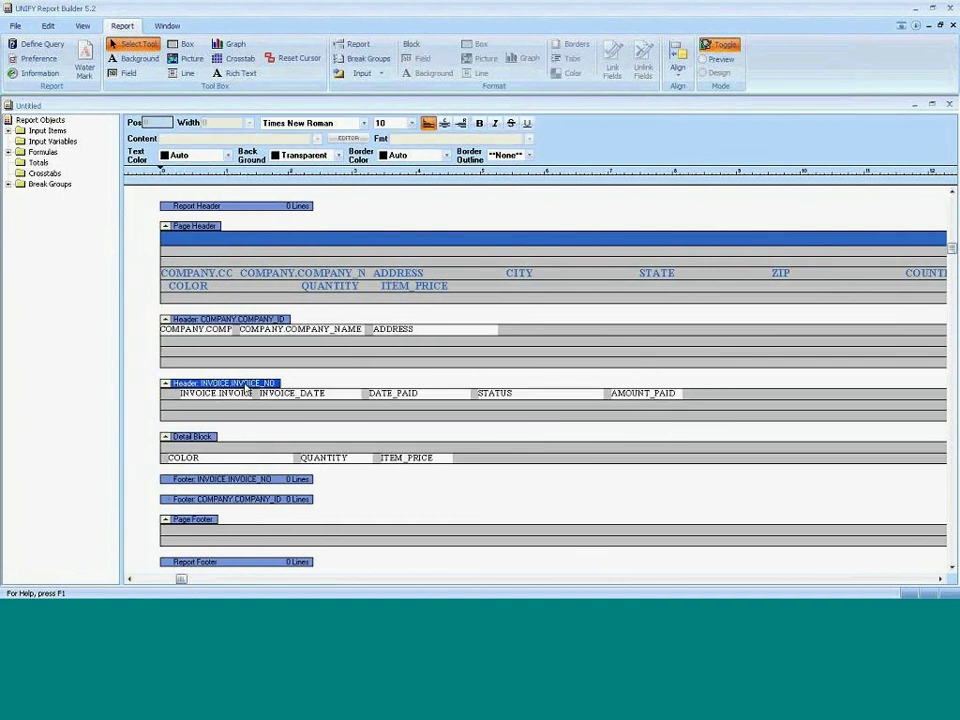
pyautogui.click(480, 124)
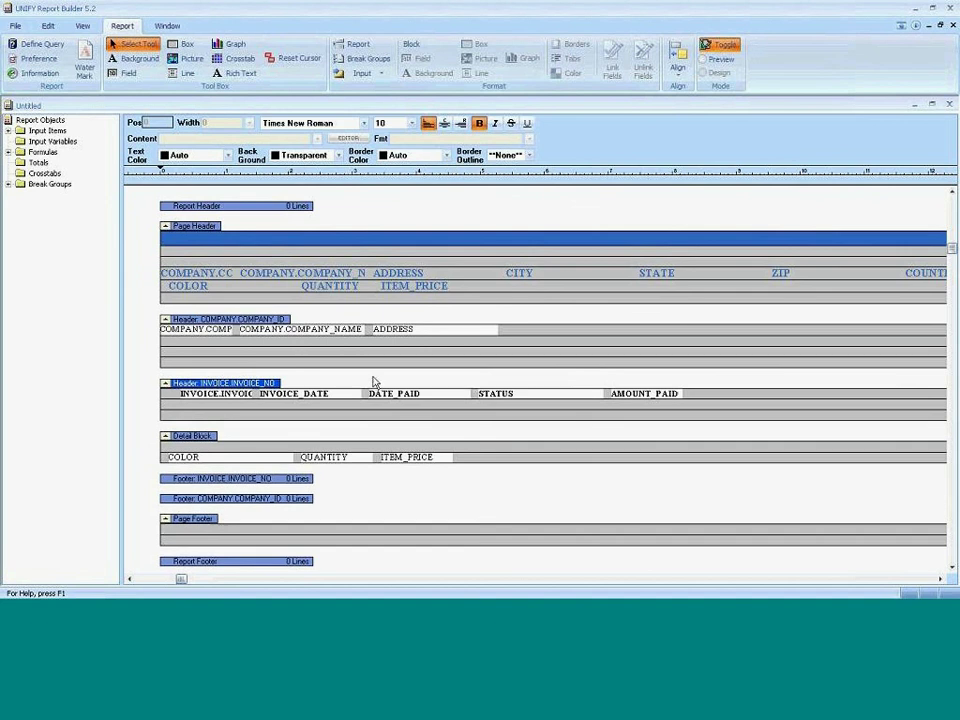
pyautogui.click(225, 320)
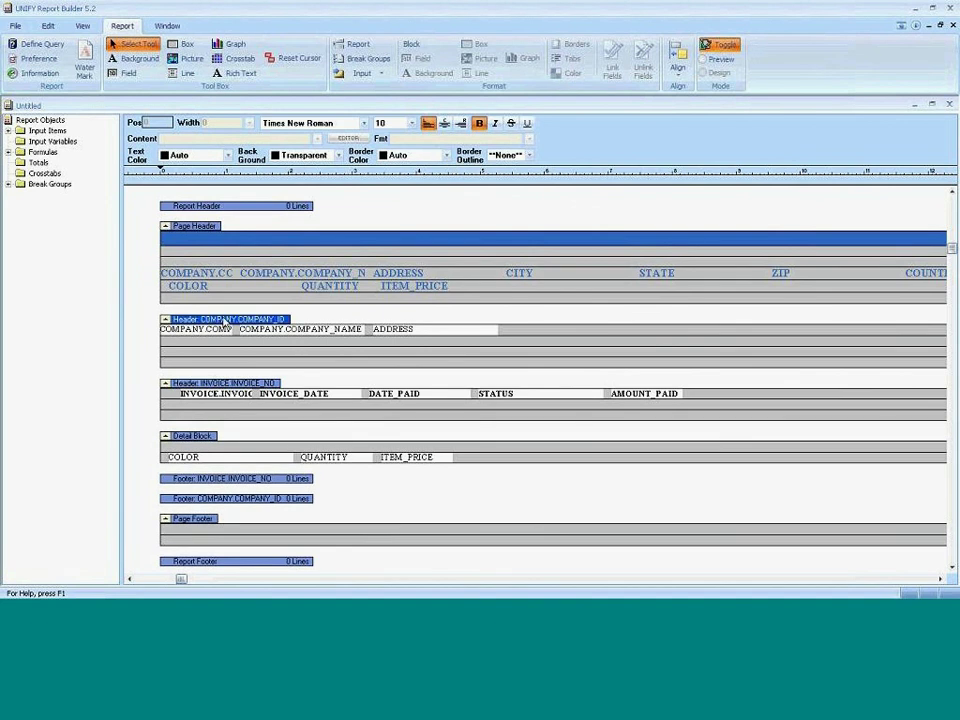
pyautogui.click(410, 123)
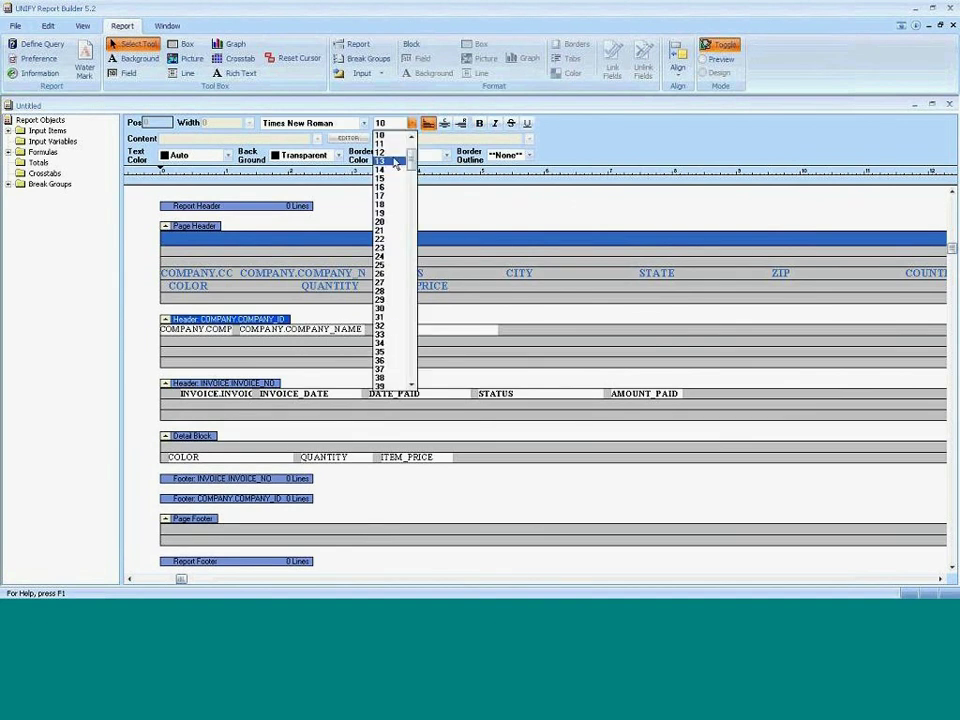
pyautogui.click(386, 150)
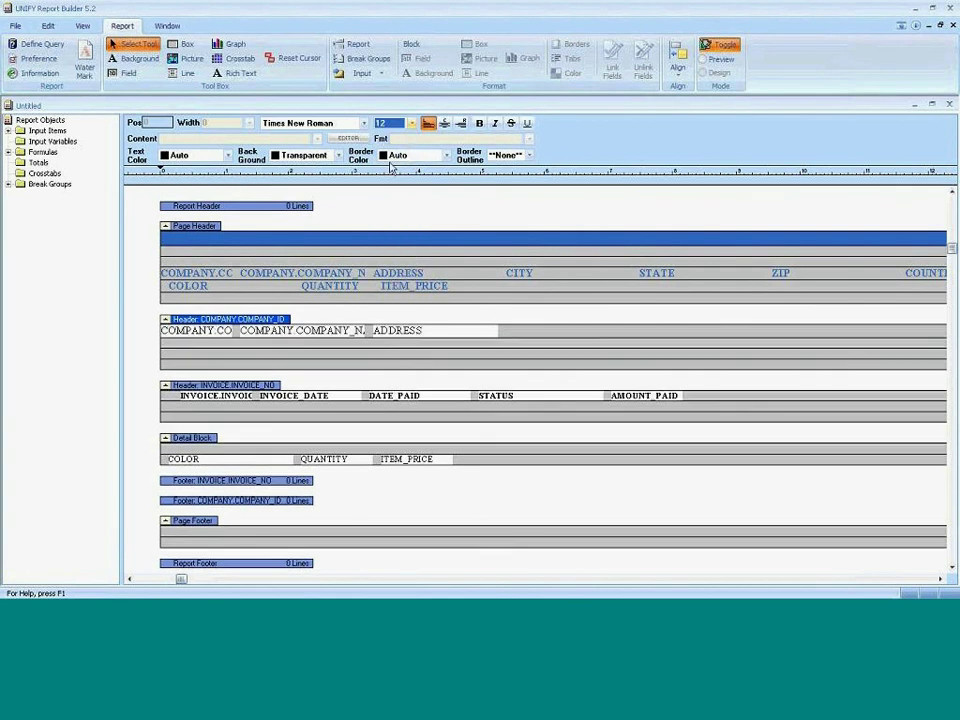
pyautogui.click(716, 57)
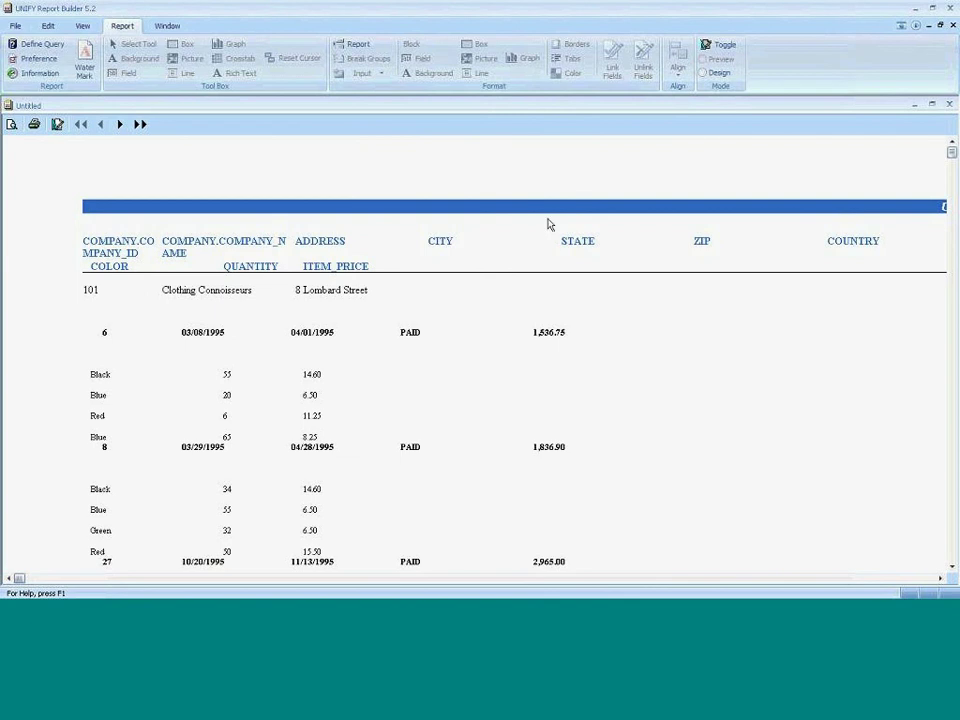
pyautogui.click(723, 46)
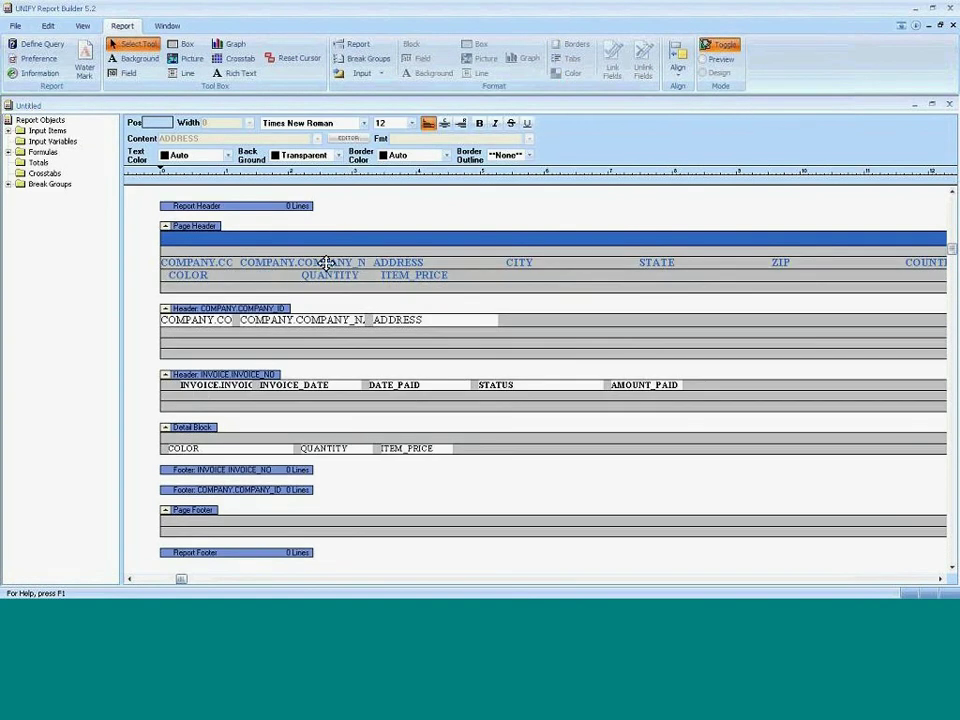
# Delete both column label rows from the Page Header and widen the Report Objects panel.
pyautogui.click(186, 263)
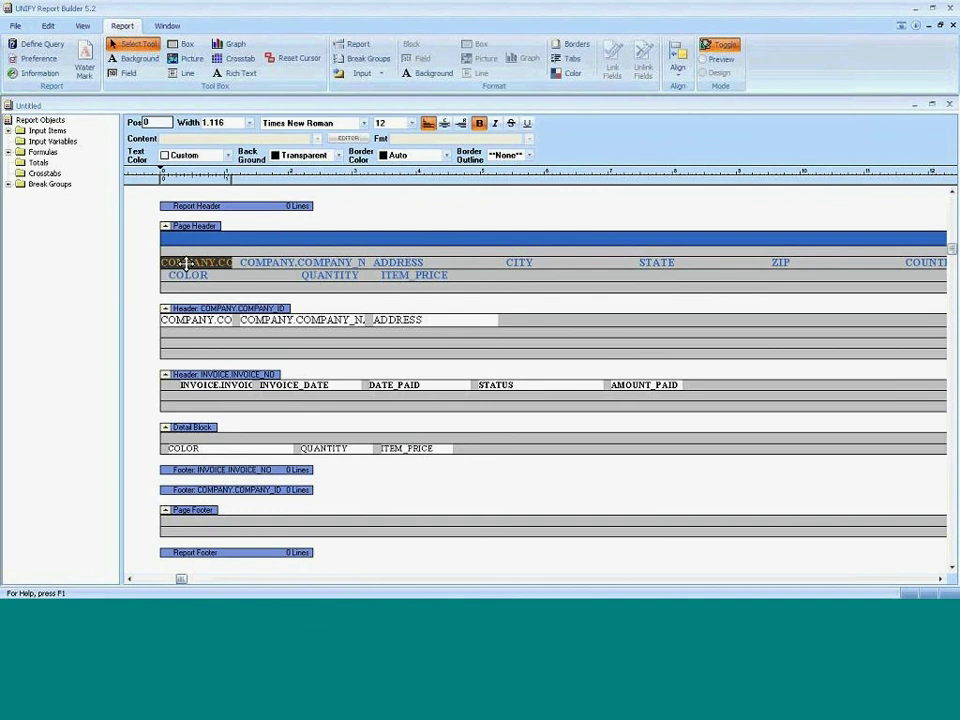
pyautogui.press('Delete')
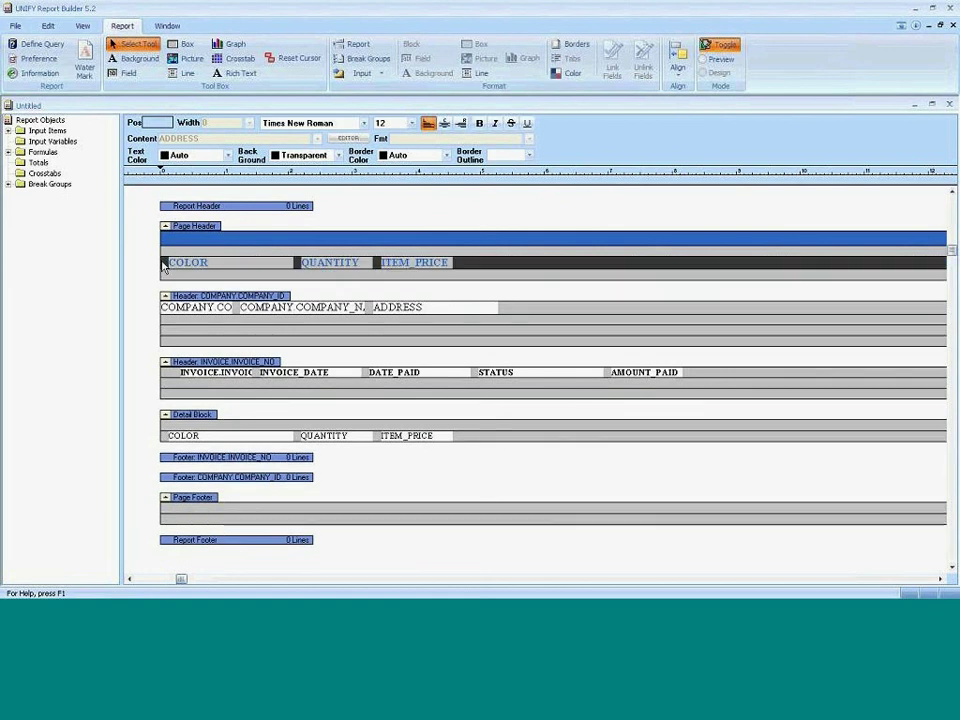
pyautogui.press('Delete')
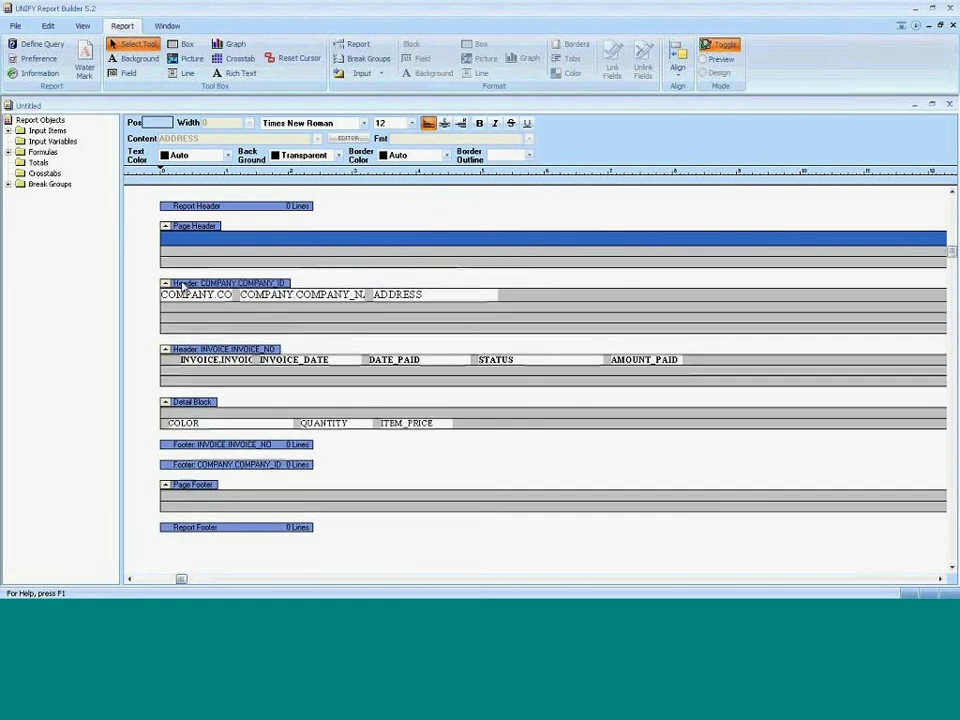
pyautogui.moveTo(118, 170)
pyautogui.mouseDown()
pyautogui.moveTo(92, 130)
pyautogui.moveTo(123, 150)
pyautogui.mouseUp()
# Build the formula CITY || ', ' || STATE || ' ' || ZIP in a new Formula Editor.
pyautogui.click(10, 345)
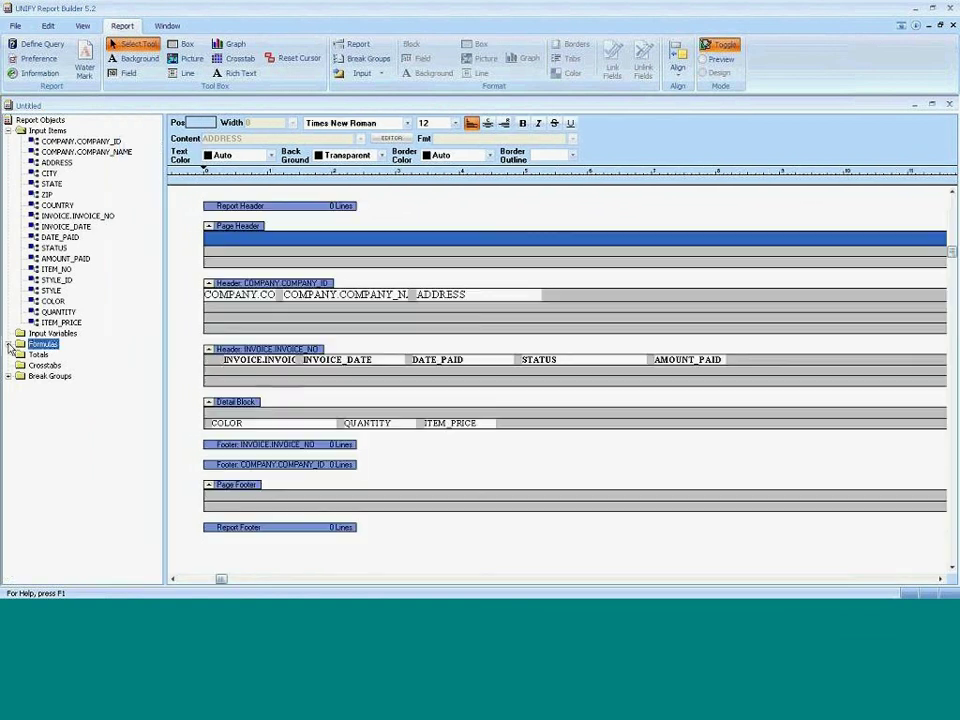
pyautogui.click(10, 345)
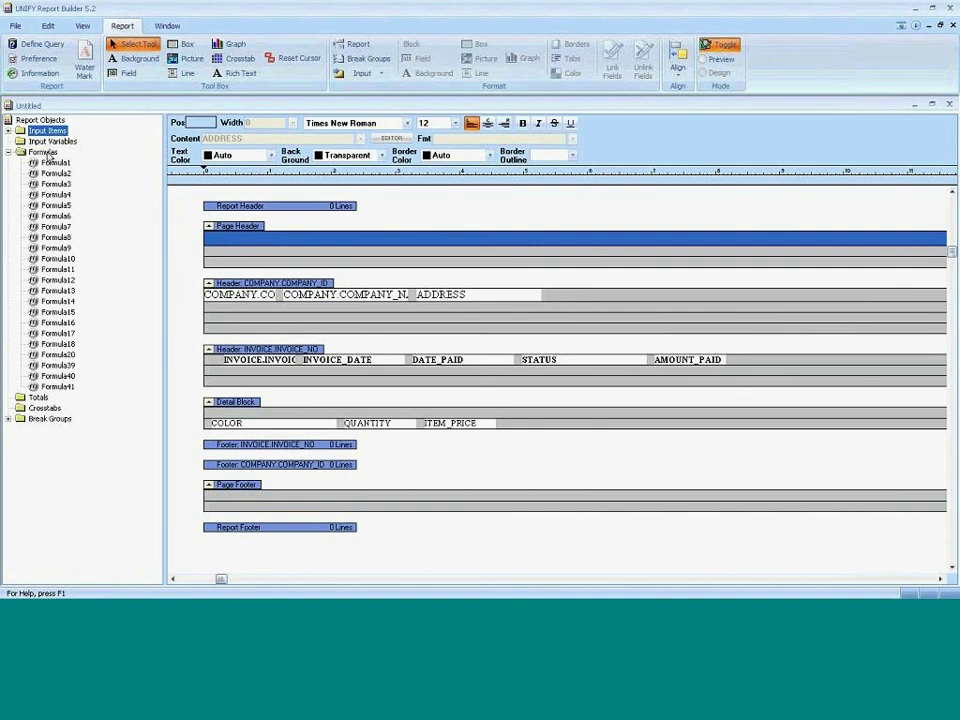
pyautogui.doubleClick(48, 153)
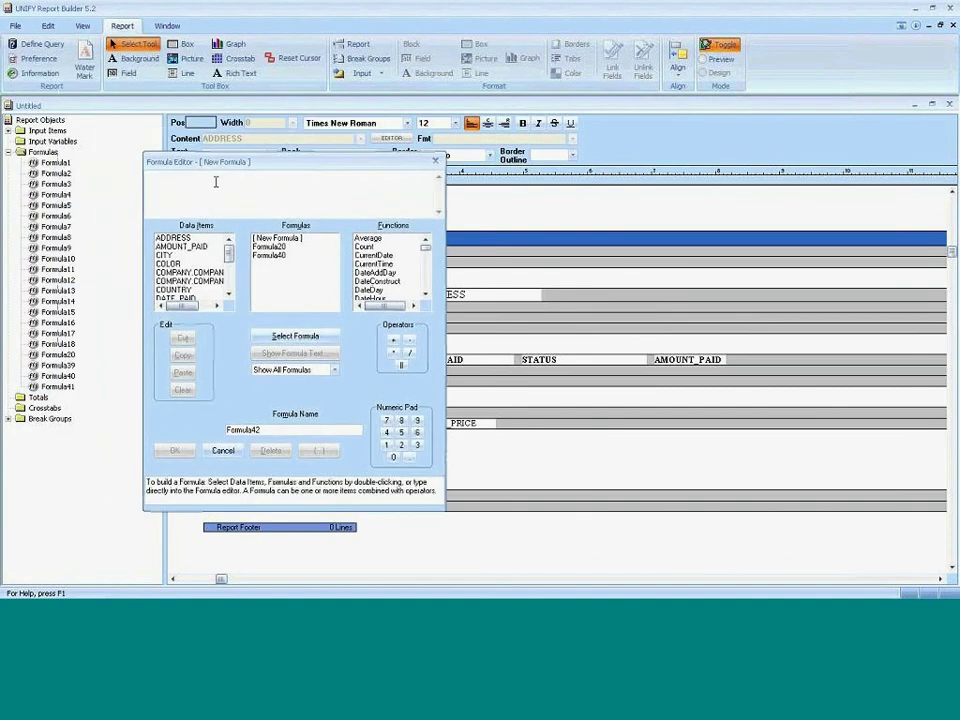
pyautogui.doubleClick(175, 255)
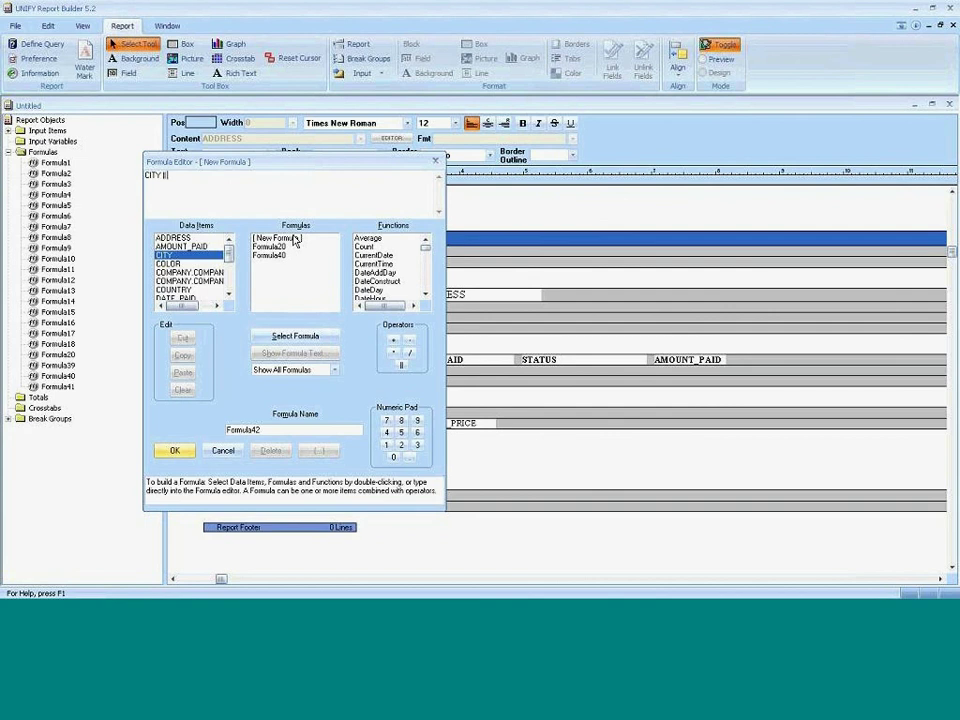
pyautogui.write("', '|| STATE ||' '")
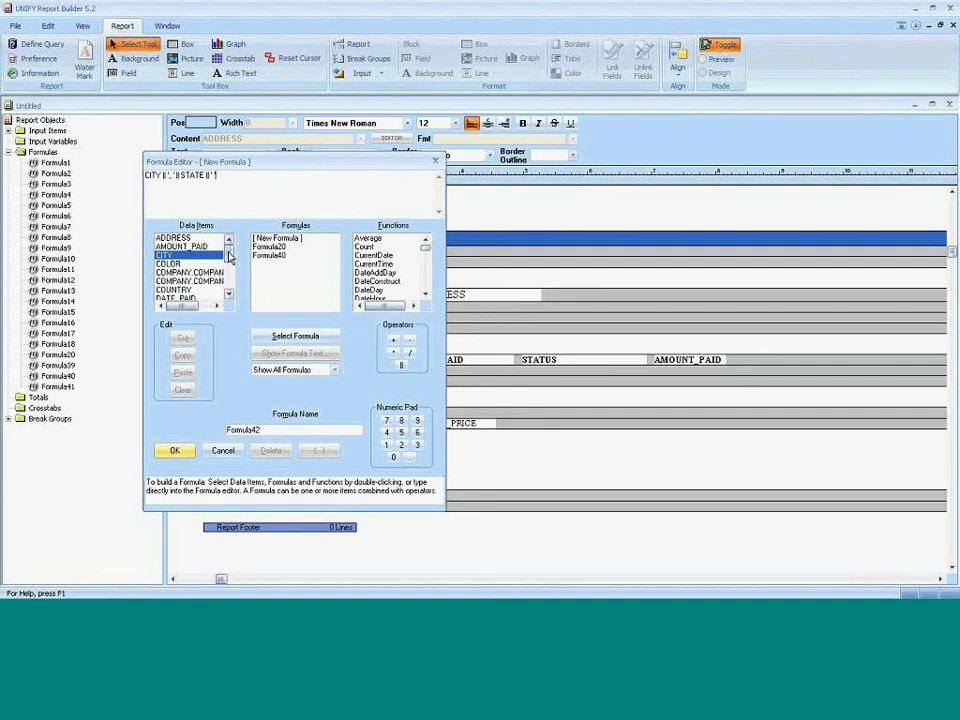
pyautogui.scroll(-5, 230, 258)
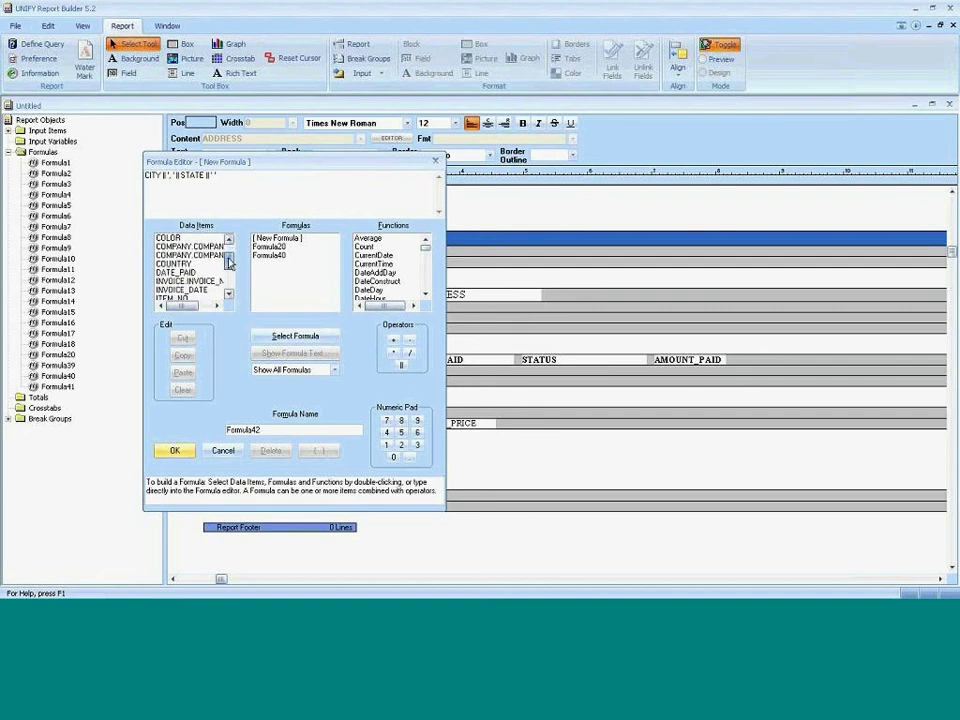
pyautogui.doubleClick(172, 289)
# Name the formula CityStateZip, correct its syntax error with ' ' ||, and save it.
pyautogui.doubleClick(255, 429)
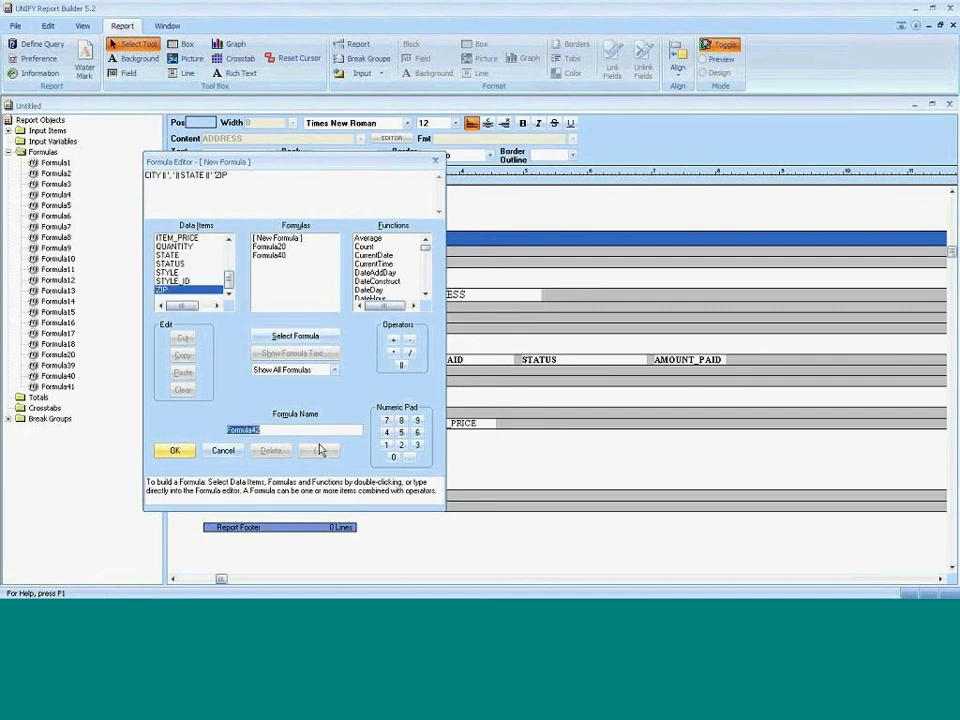
pyautogui.write('CitySate')
pyautogui.press('BackSpace')
pyautogui.press('BackSpace')
pyautogui.press('BackSpace')
pyautogui.write('tateZip')
pyautogui.click(175, 451)
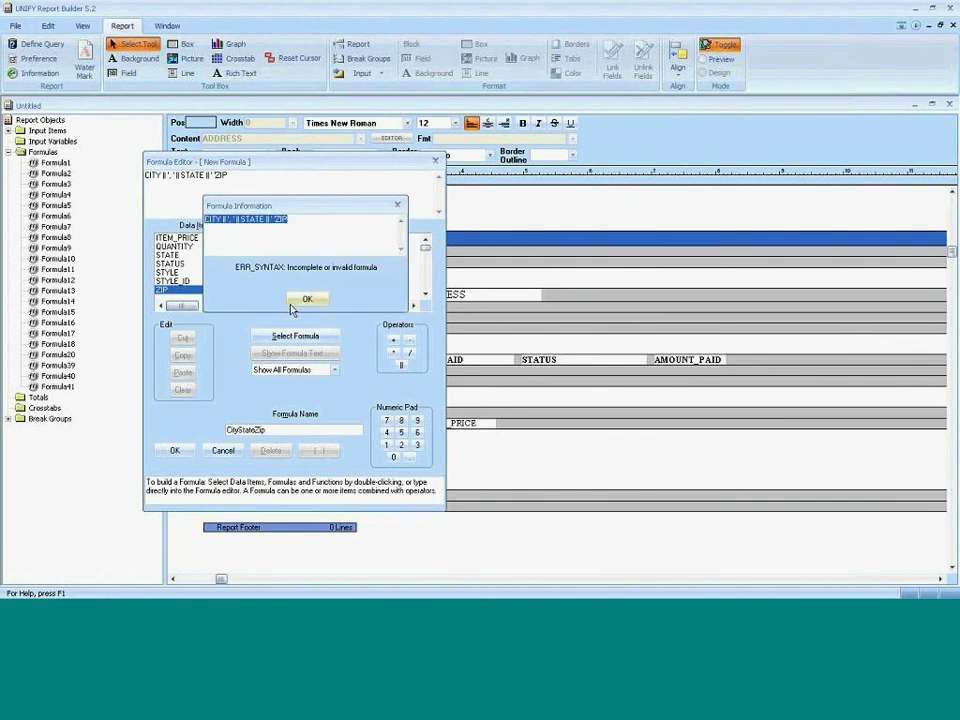
pyautogui.click(296, 302)
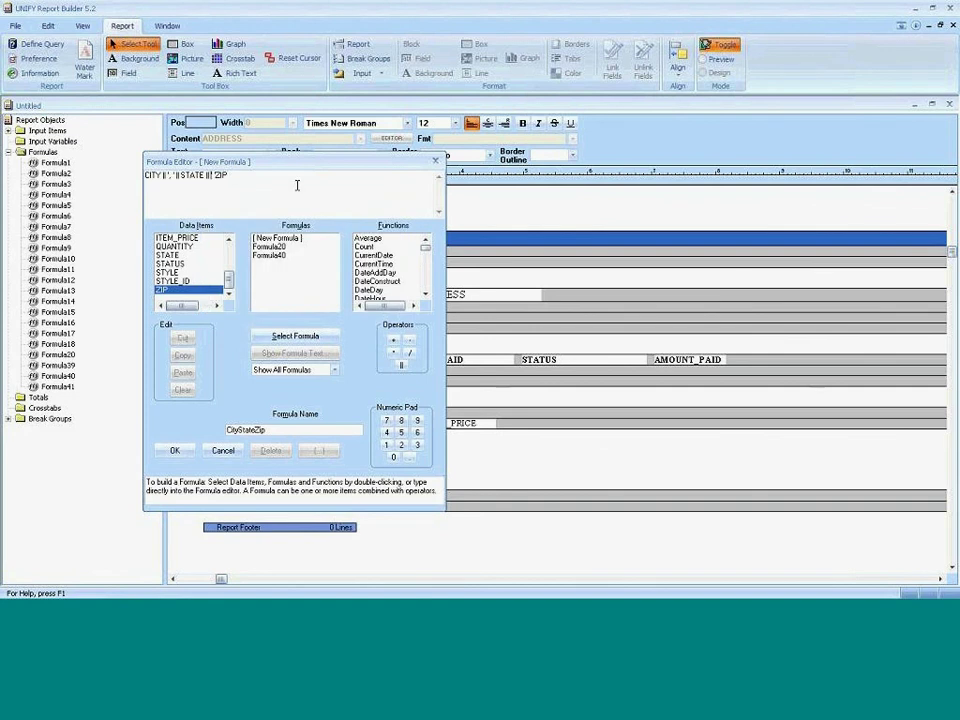
pyautogui.write("' ' ||")
pyautogui.click(176, 451)
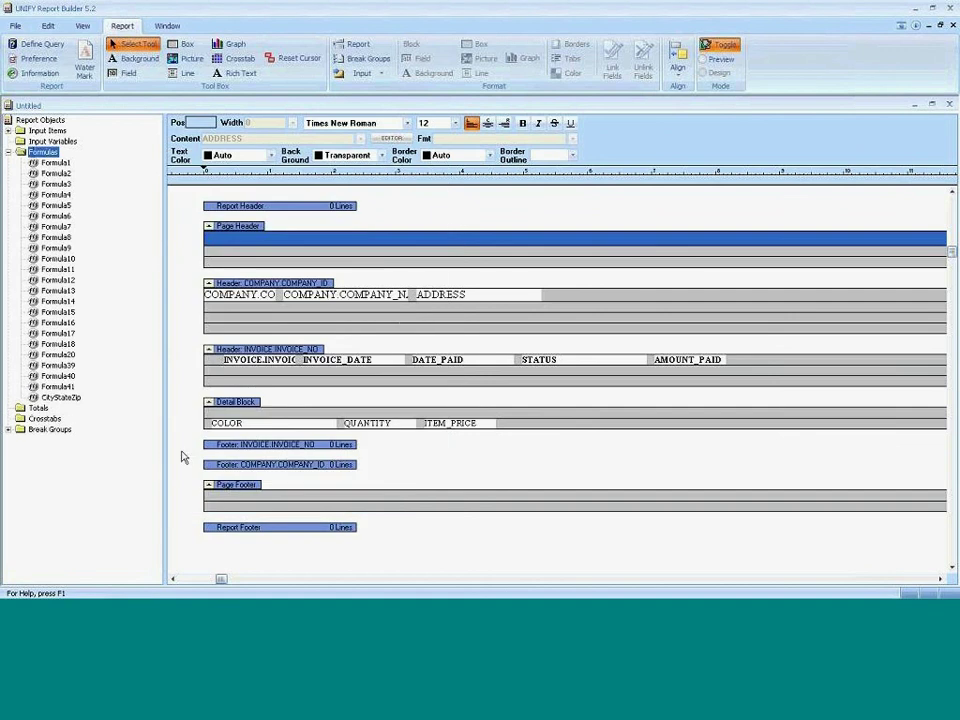
# Place the CityStateZip formula under the company fields and delete the empty header line.
pyautogui.click(59, 398)
pyautogui.moveTo(57, 398); pyautogui.dragTo(223, 312)
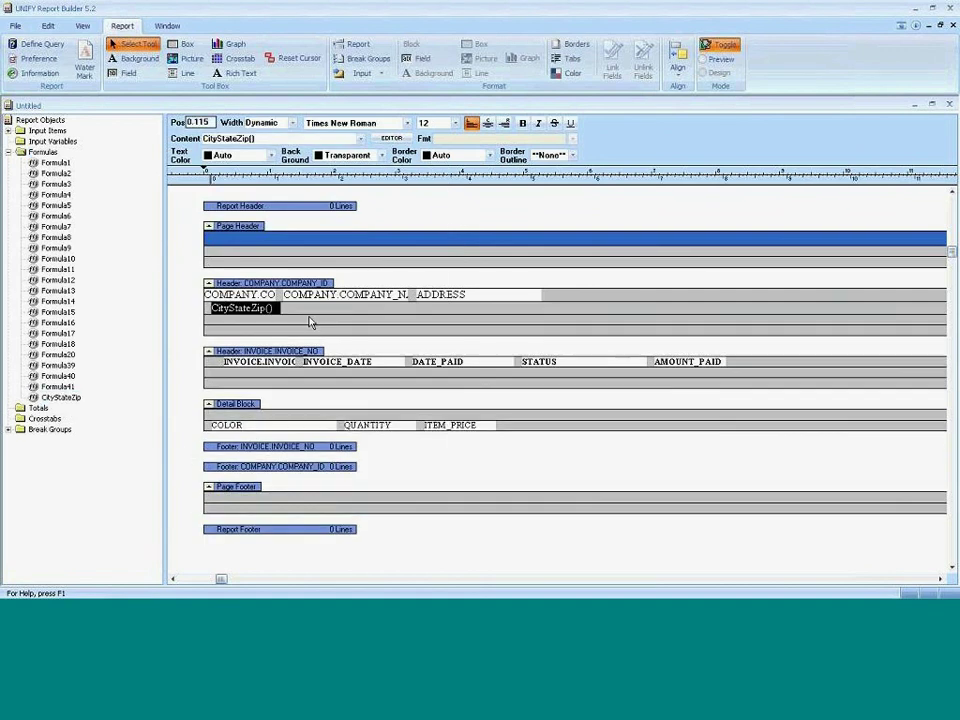
pyautogui.click(310, 322)
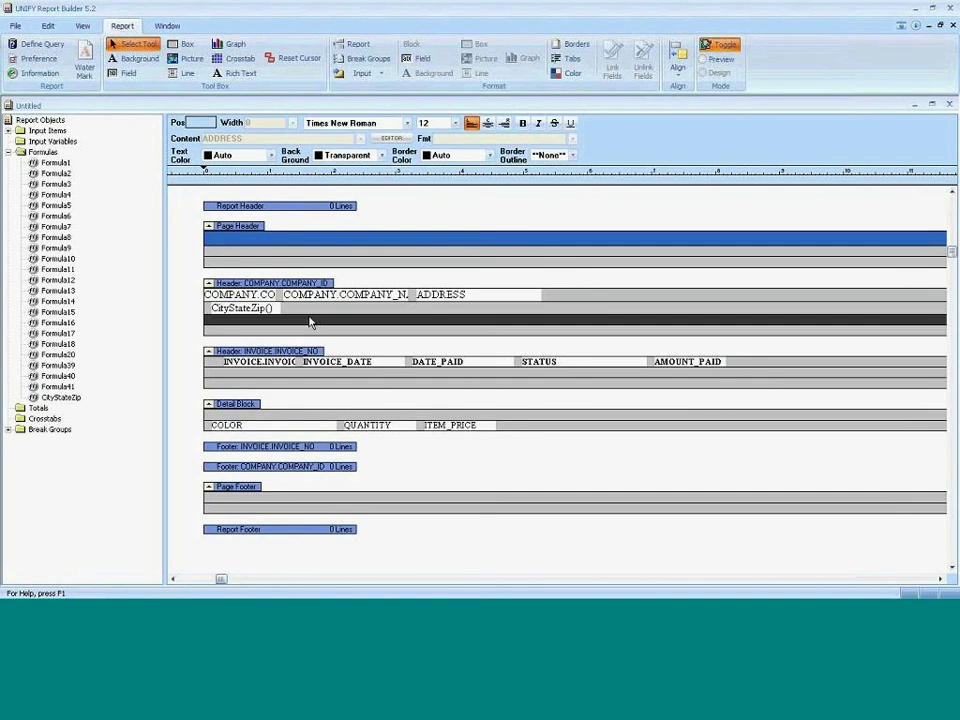
pyautogui.press('Delete')
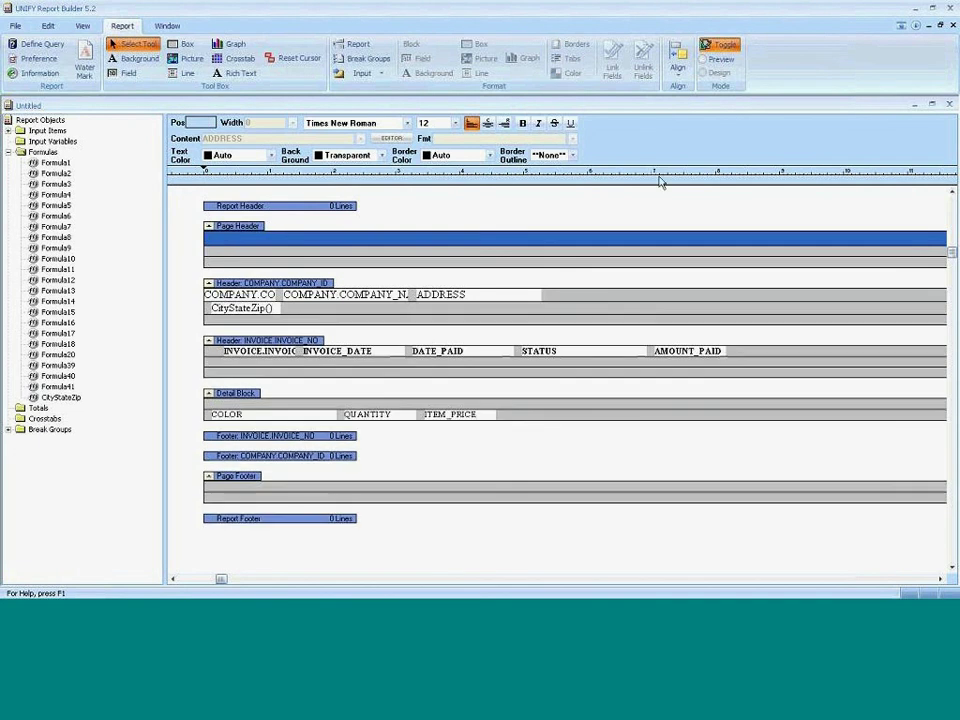
# Draw a box around the company details, stretching it to the band's left edge.
pyautogui.click(187, 44)
pyautogui.moveTo(540, 312); pyautogui.dragTo(201, 290)
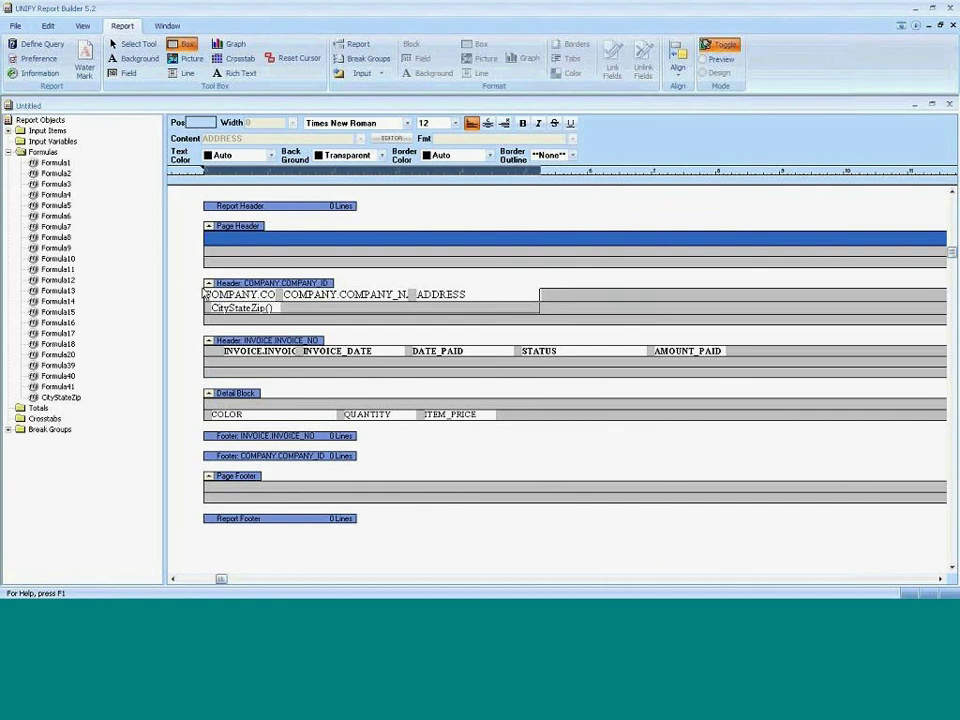
pyautogui.moveTo(204, 290); pyautogui.dragTo(470, 290)
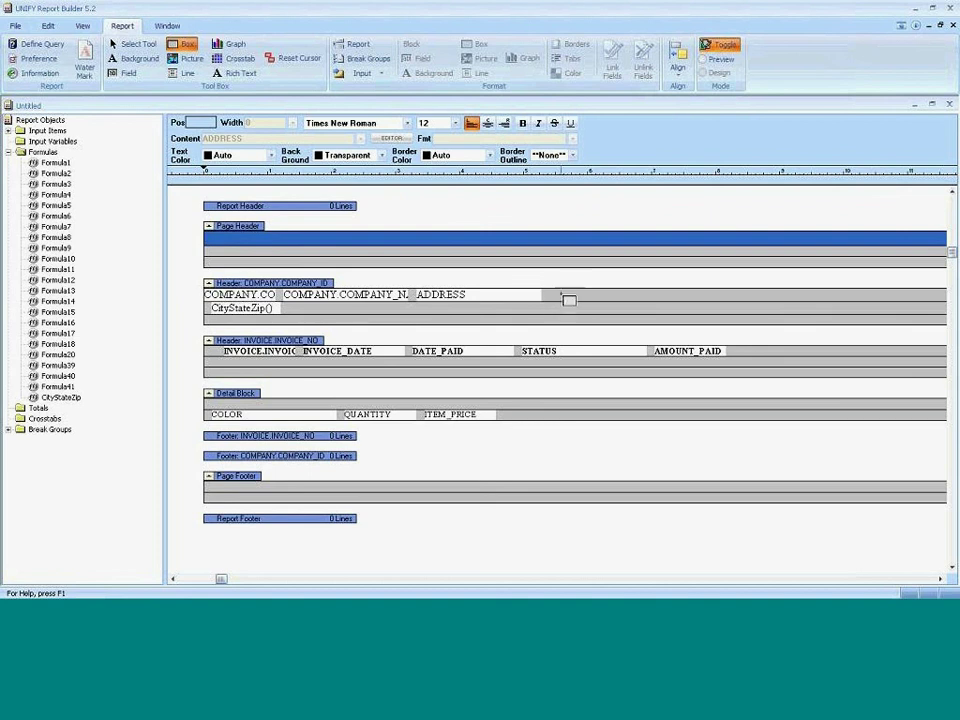
pyautogui.moveTo(555, 292); pyautogui.dragTo(206, 294)
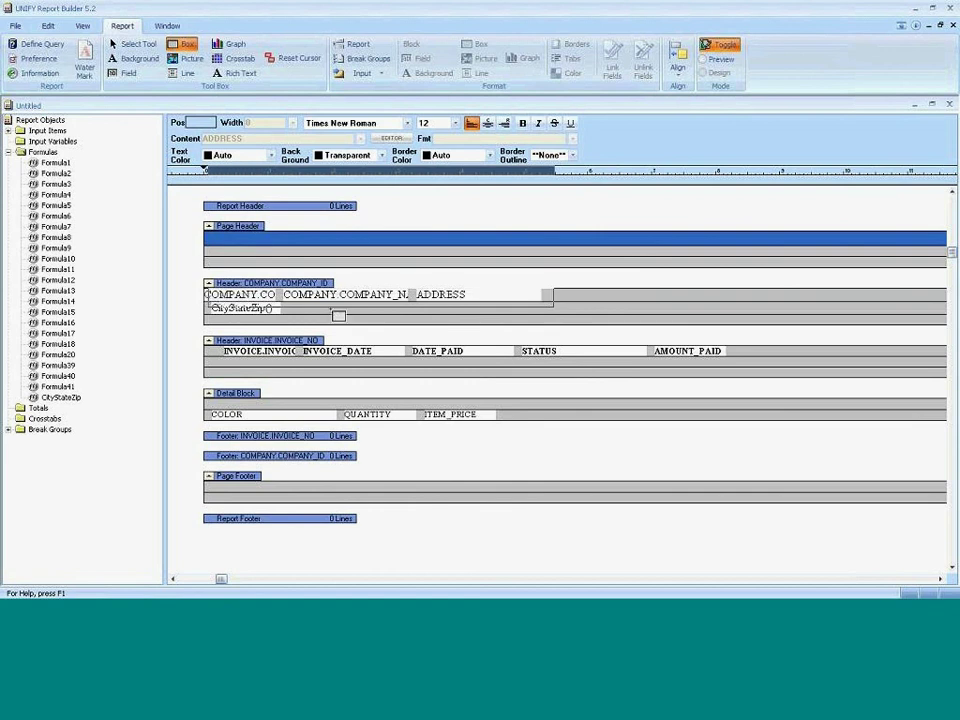
pyautogui.click(434, 302)
pyautogui.moveTo(434, 302); pyautogui.dragTo(197, 293)
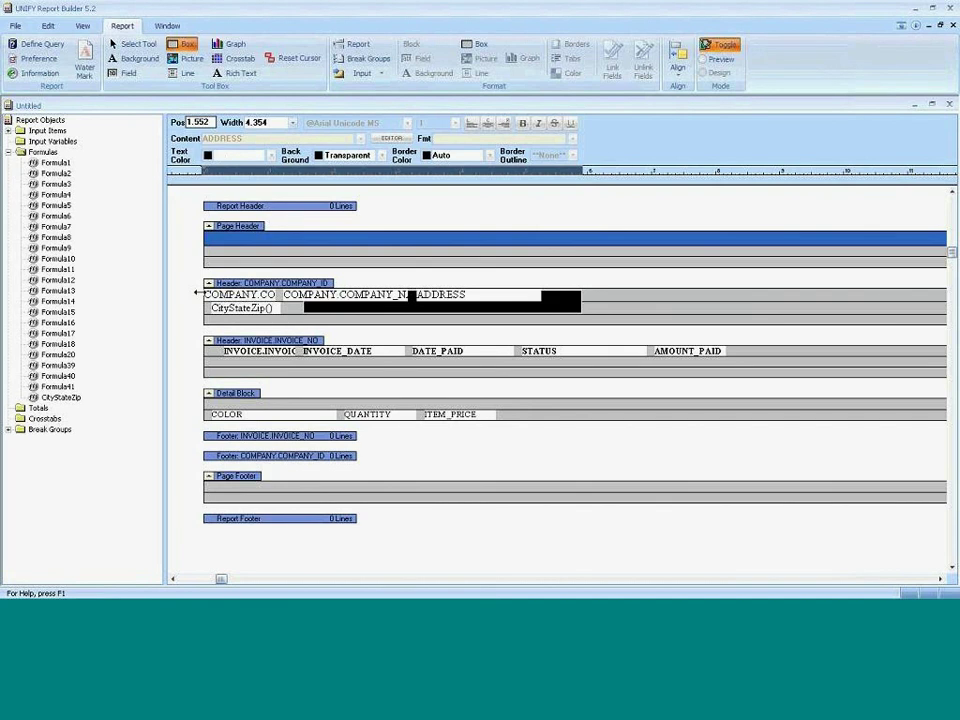
pyautogui.moveTo(197, 293); pyautogui.dragTo(197, 293)
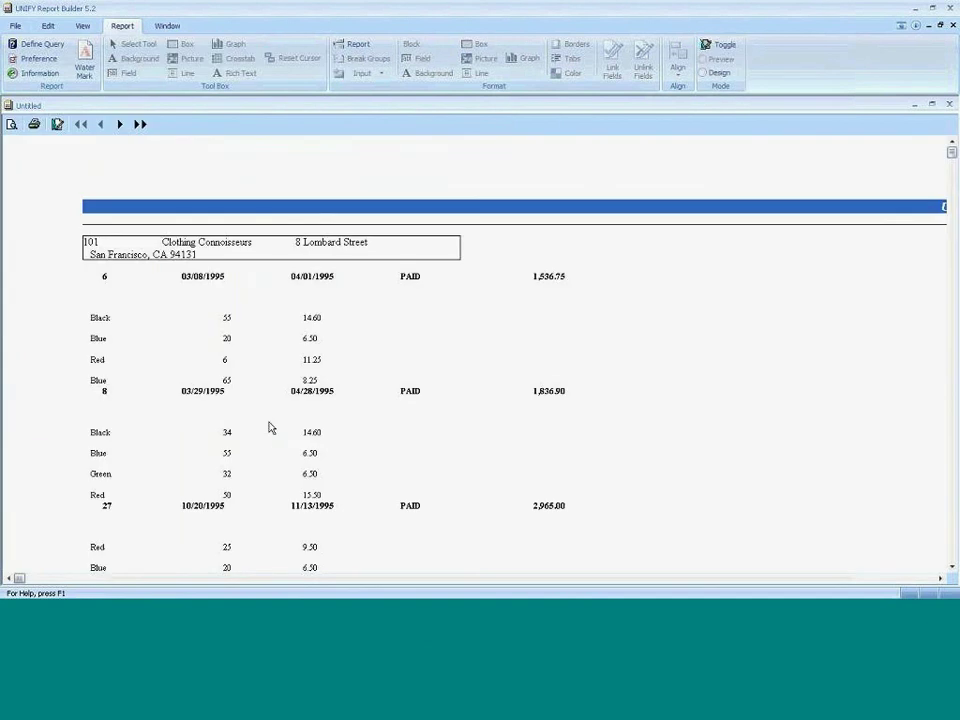
# Return to the design layout and make tools revert to selecting after each use.
pyautogui.click(710, 48)
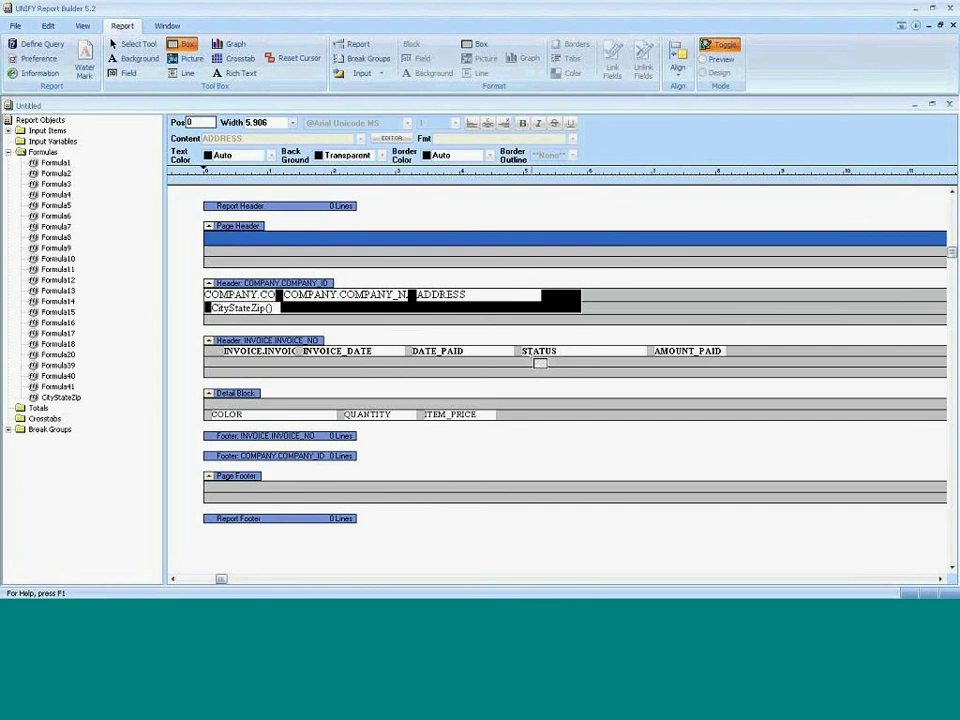
pyautogui.click(540, 364)
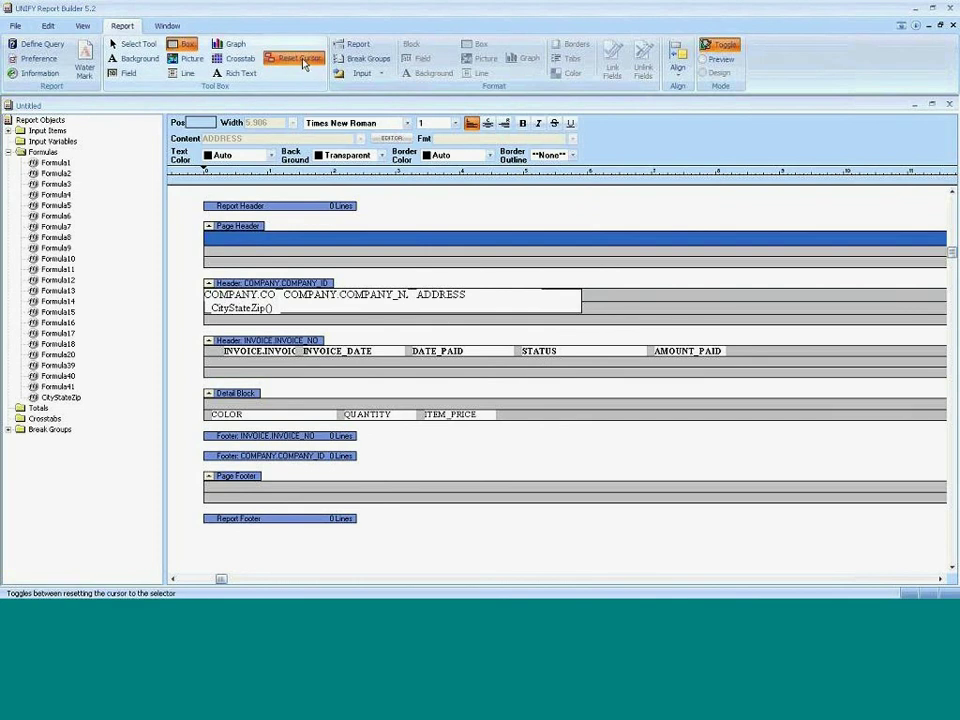
pyautogui.click(303, 62)
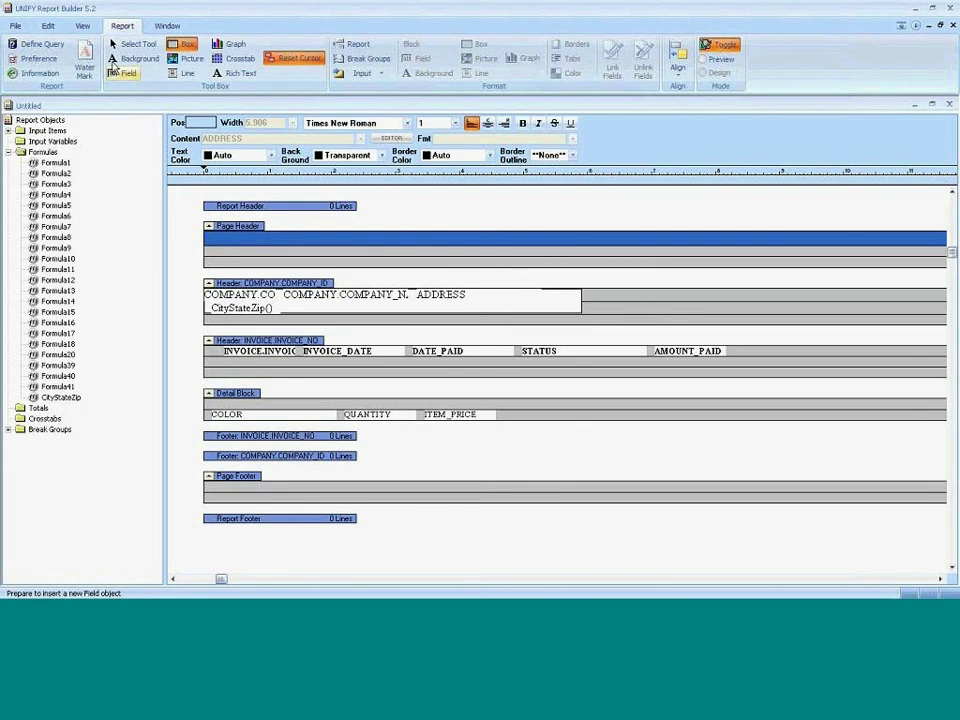
# Delete the empty line beneath the INVOICE_NO header fields.
pyautogui.click(135, 44)
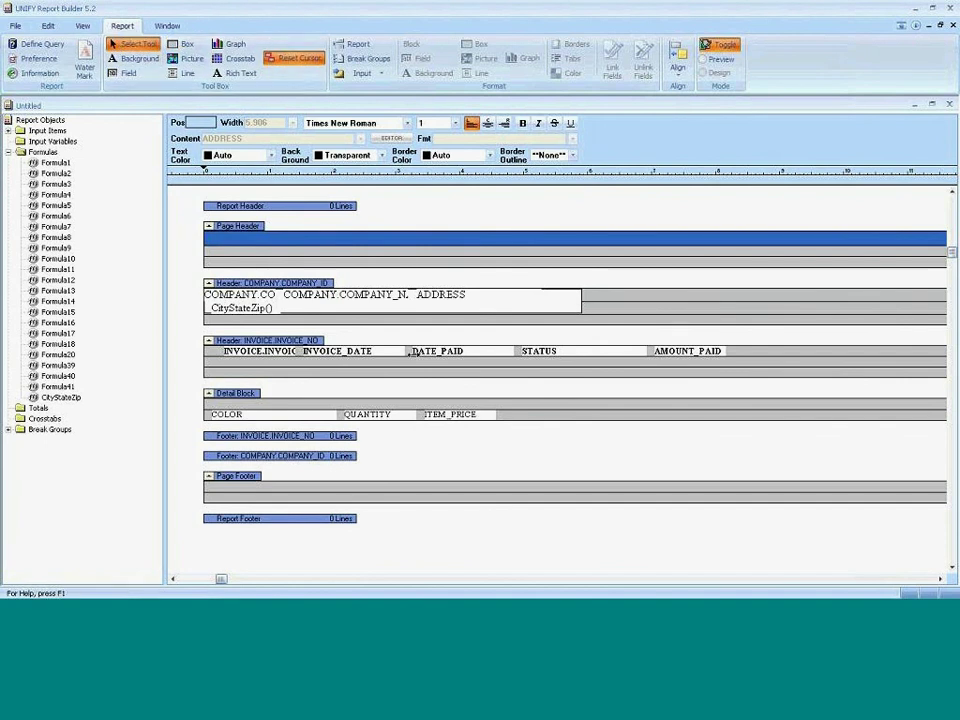
pyautogui.click(416, 368)
pyautogui.press('Delete')
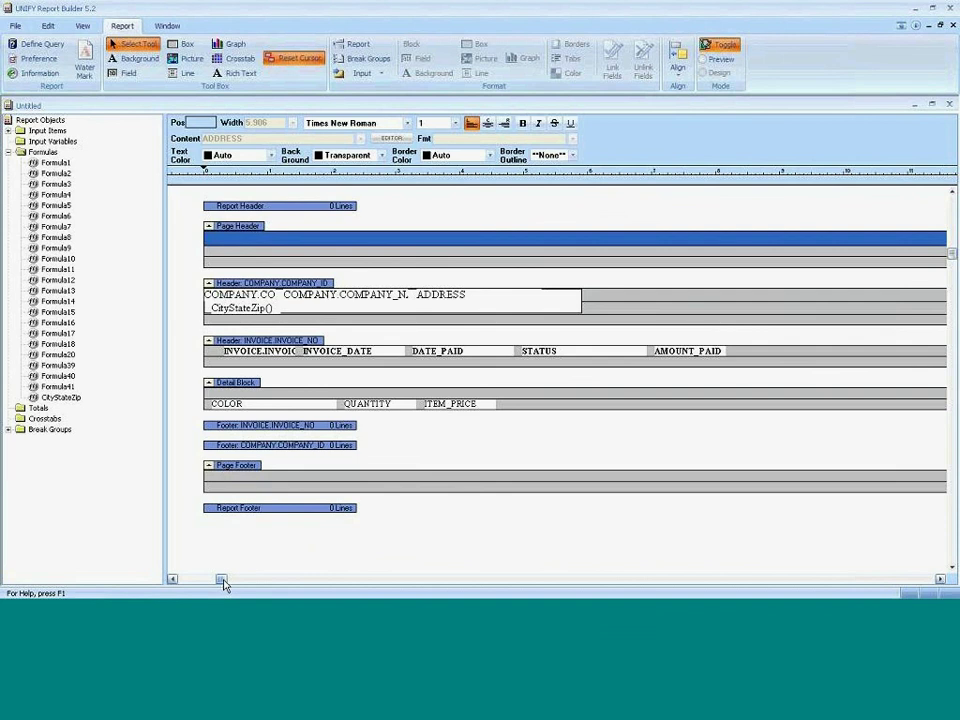
# Move ITEM_NO, STYLE_ID and STYLE together toward the left edge of the detail row.
pyautogui.moveTo(223, 584); pyautogui.dragTo(928, 580)
pyautogui.click(529, 394)
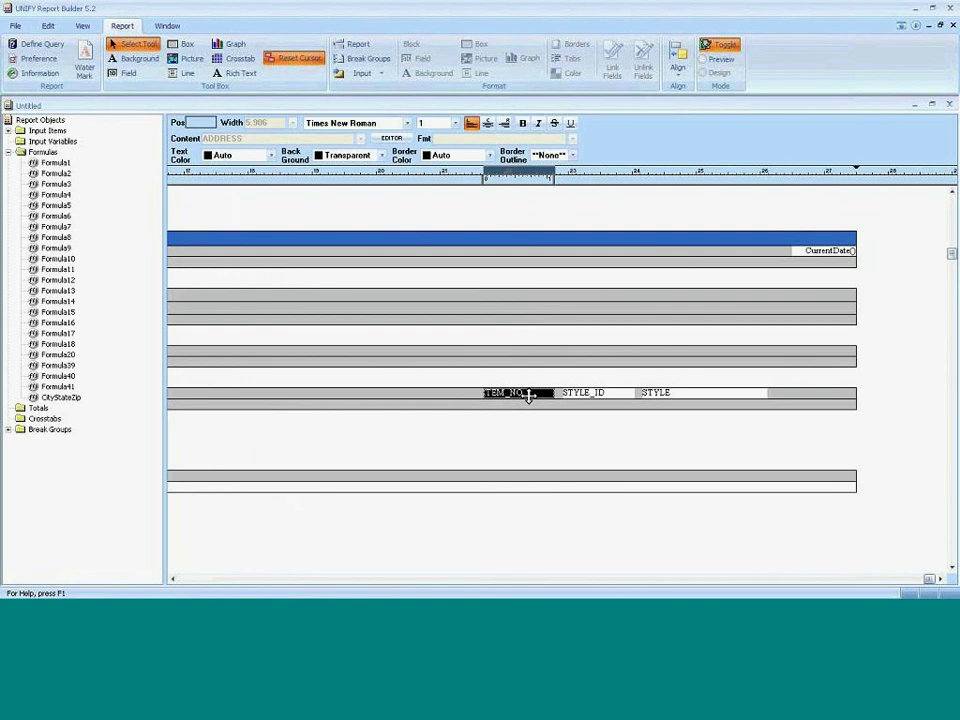
pyautogui.keyDown('shift'); pyautogui.click(604, 394); pyautogui.keyUp('shift')
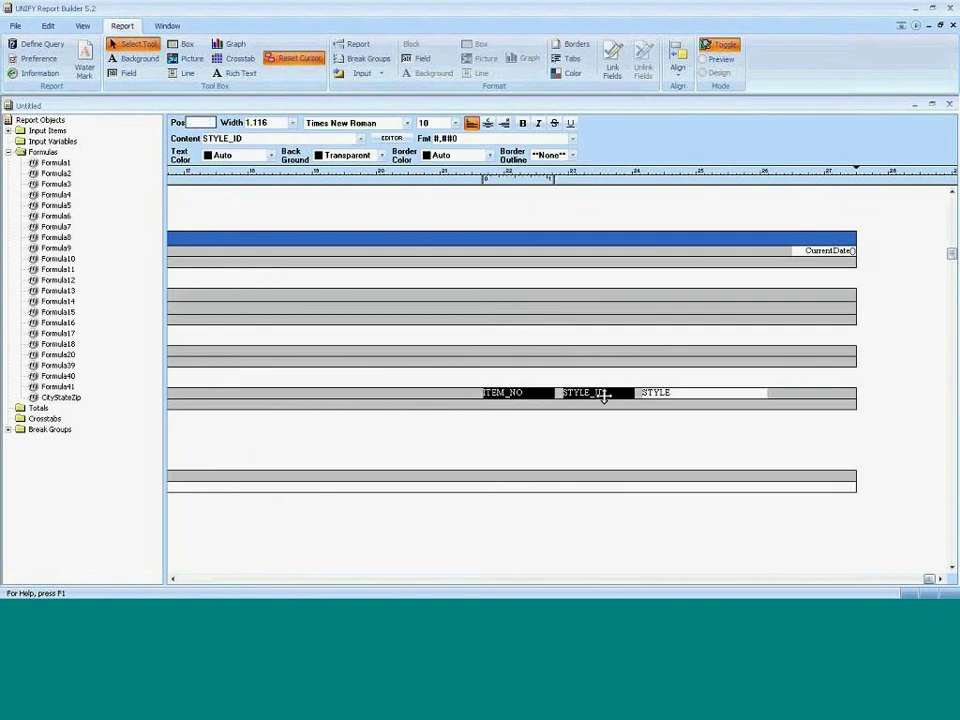
pyautogui.keyDown('shift'); pyautogui.click(668, 393); pyautogui.keyUp('shift')
pyautogui.moveTo(459, 393); pyautogui.dragTo(10, 393)
pyautogui.moveTo(928, 579); pyautogui.dragTo(732, 579)
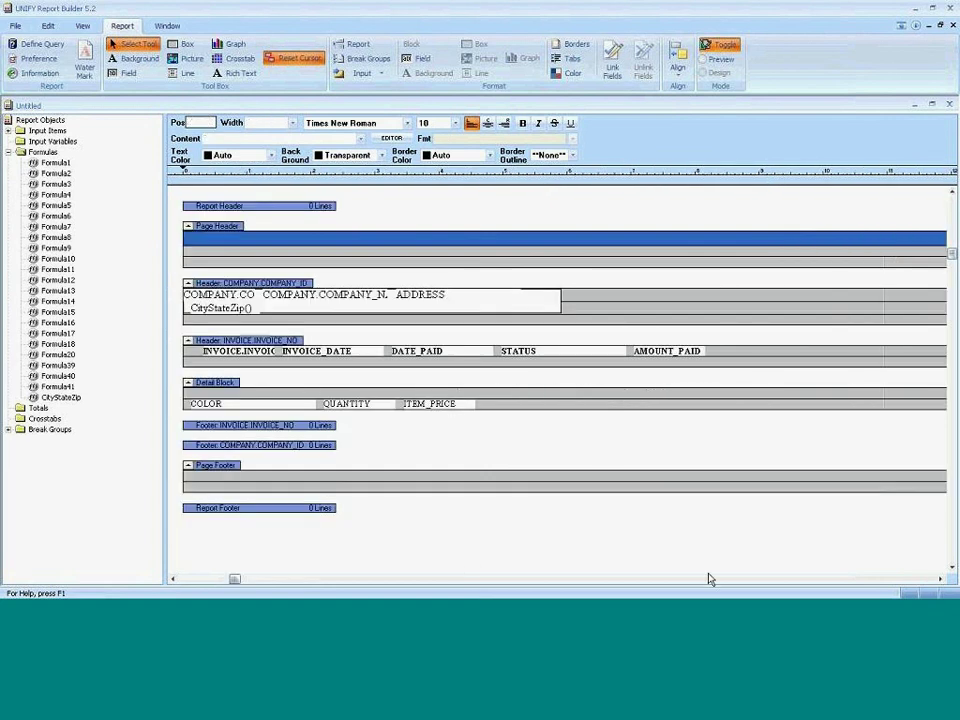
pyautogui.moveTo(383, 398); pyautogui.dragTo(150, 392)
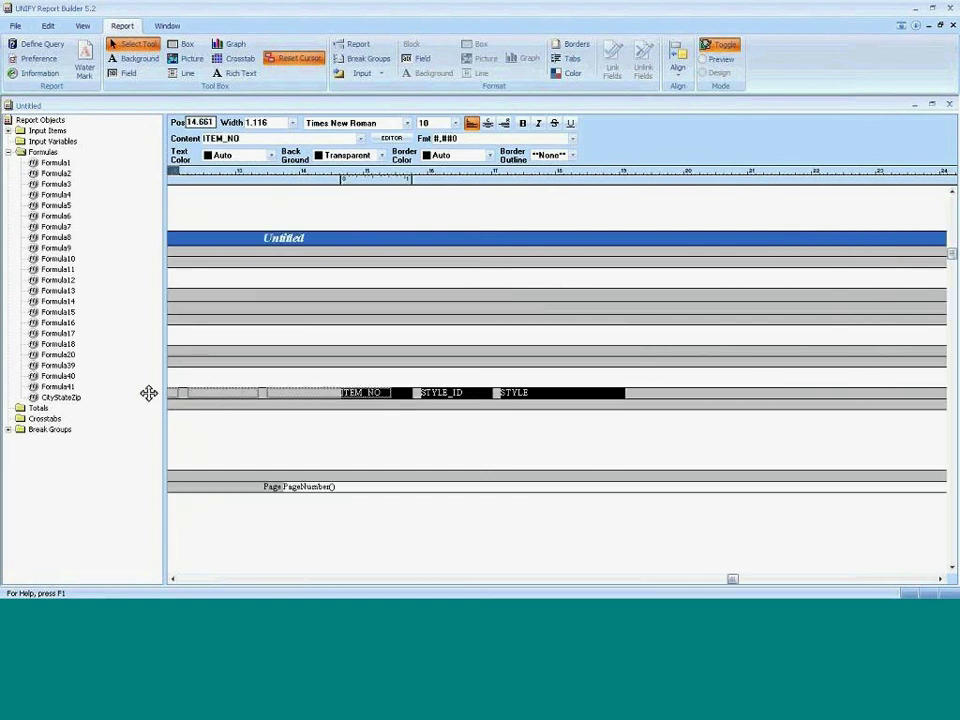
pyautogui.moveTo(260, 590)
pyautogui.mouseDown()
pyautogui.moveTo(251, 577)
pyautogui.moveTo(172, 579)
pyautogui.mouseUp()
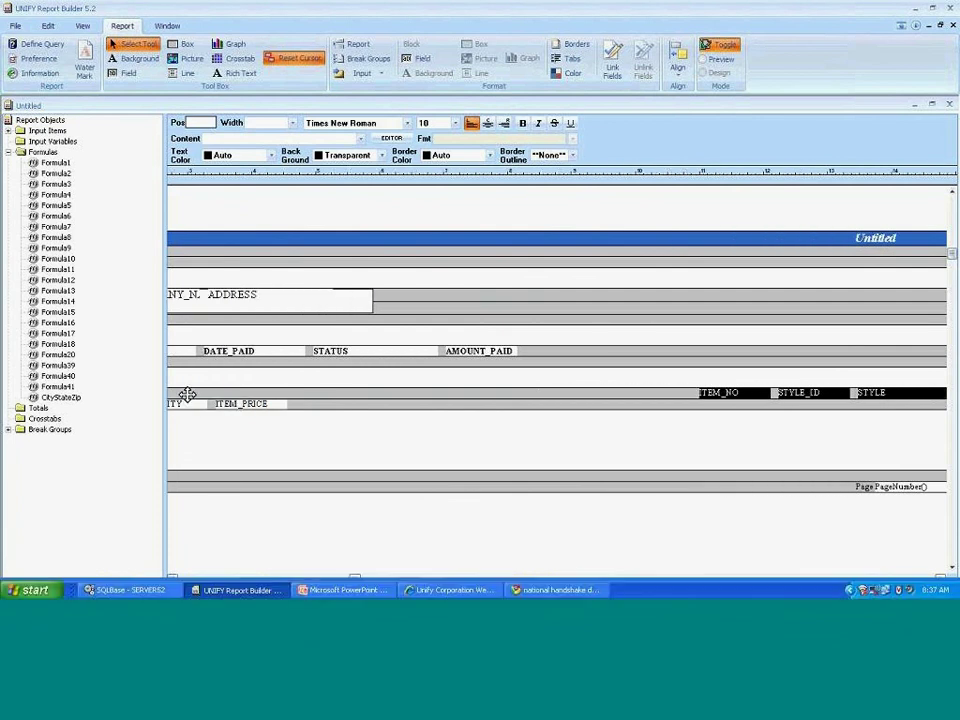
pyautogui.click(185, 393)
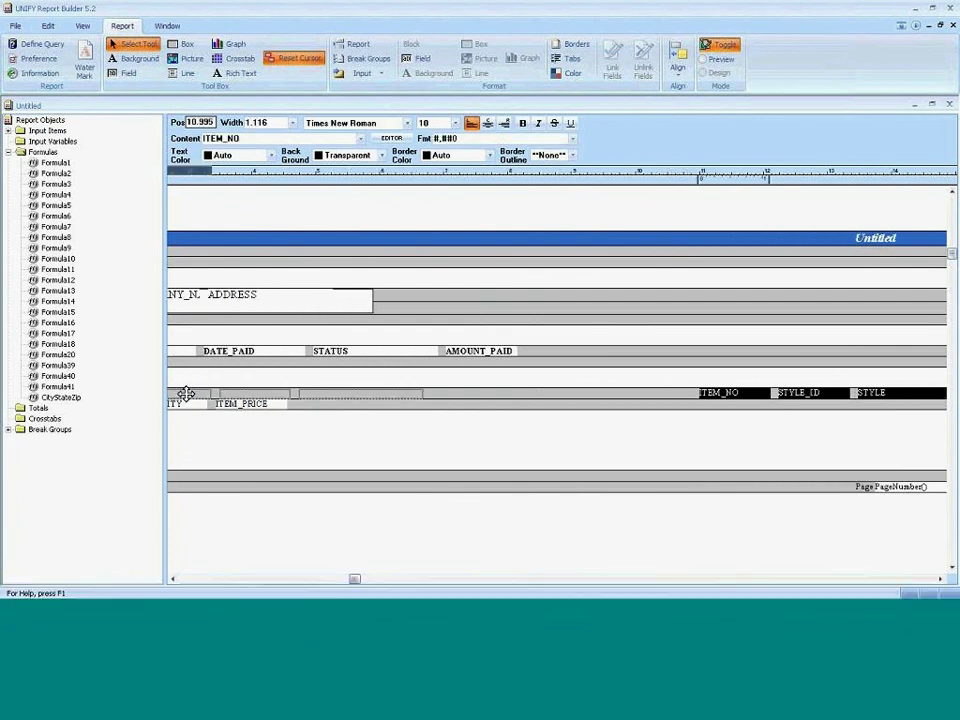
pyautogui.click(272, 579)
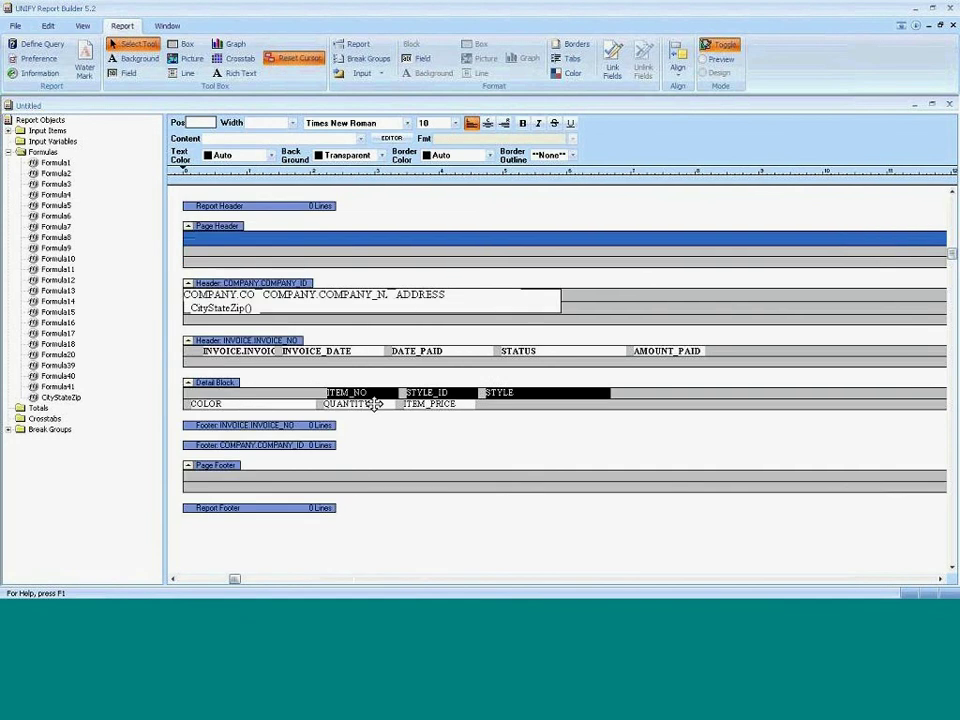
# Move COLOR up beside STYLE, then QUANTITY and ITEM_PRICE up after COLOR.
pyautogui.click(257, 405)
pyautogui.moveTo(257, 405); pyautogui.dragTo(538, 393)
pyautogui.click(381, 403)
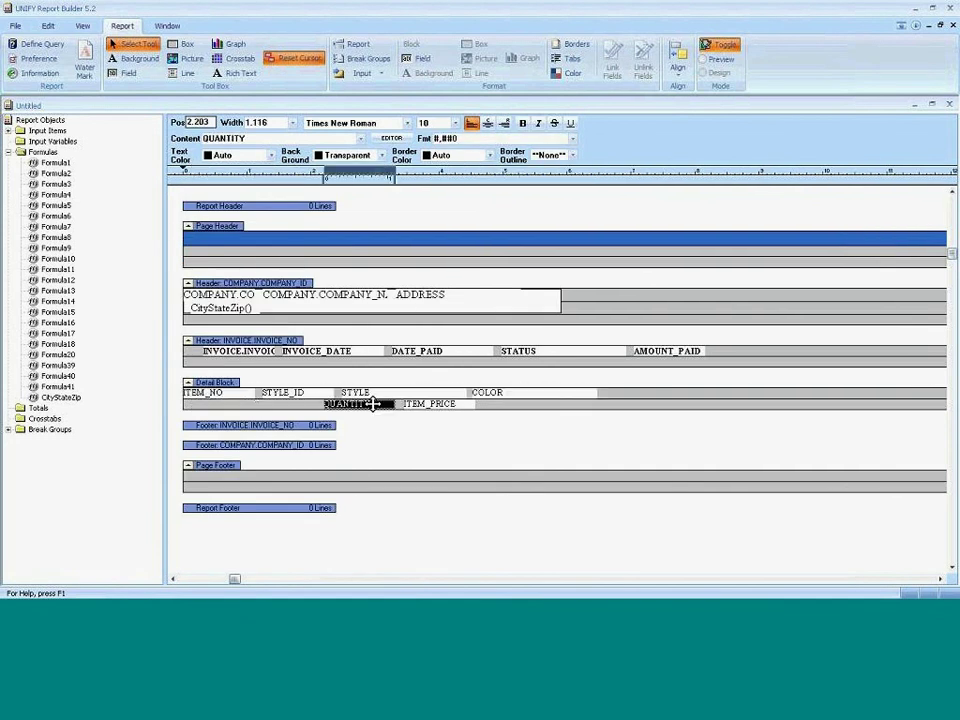
pyautogui.click(412, 405)
pyautogui.moveTo(422, 407); pyautogui.dragTo(704, 395)
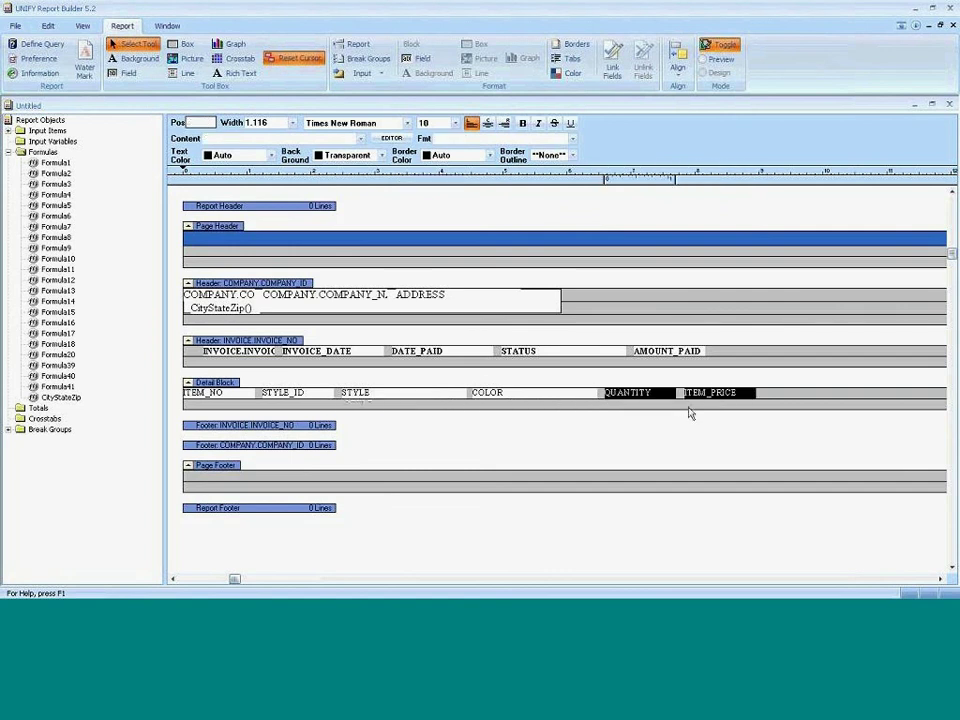
pyautogui.click(311, 426)
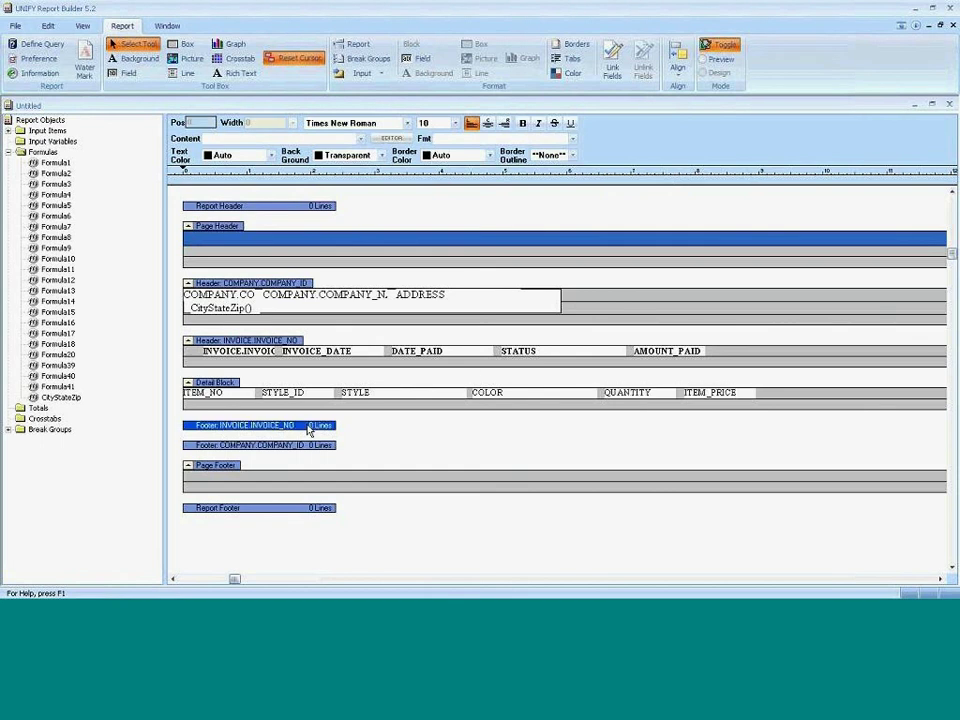
# Add a footer line, create formula QtyItemPrice as ITEM_PRICE * QUANTITY, and drop it onto the detail row.
pyautogui.click(308, 429)
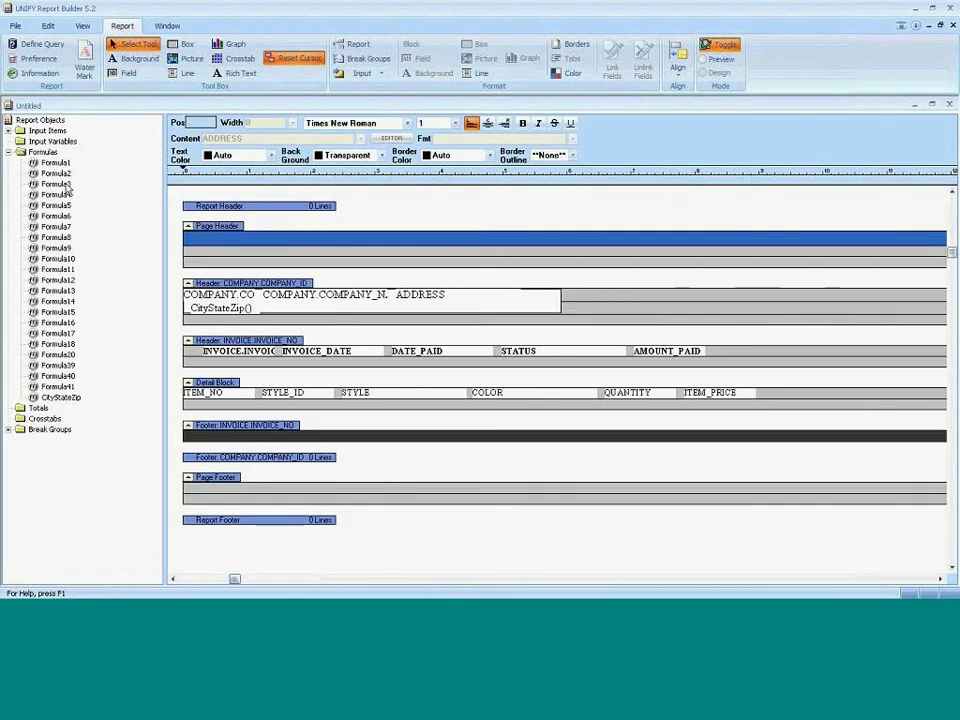
pyautogui.doubleClick(44, 152)
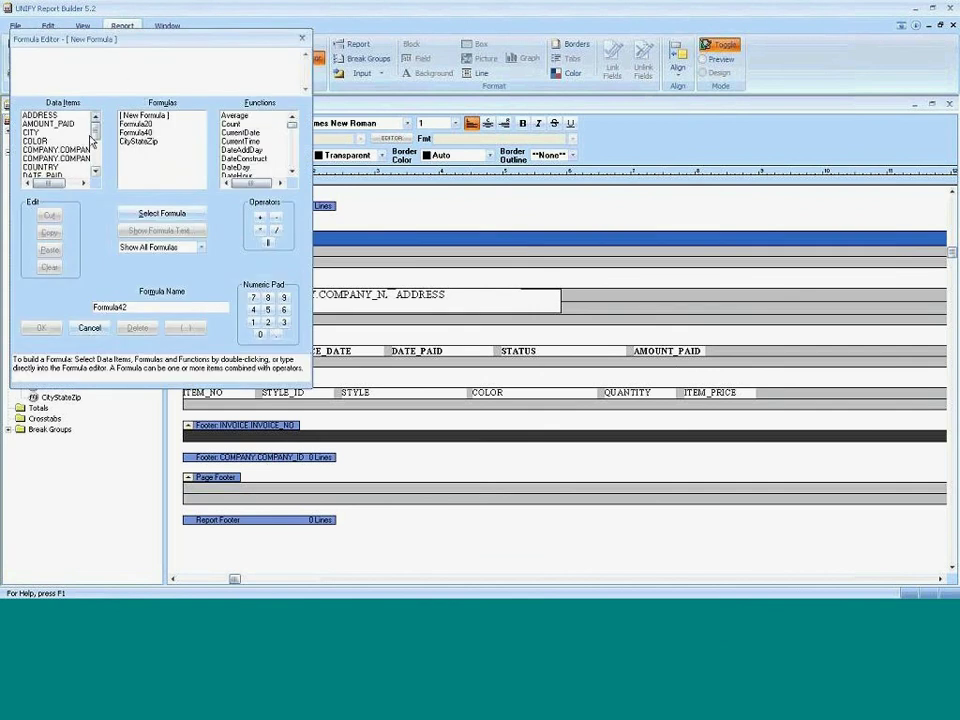
pyautogui.moveTo(95, 137); pyautogui.dragTo(96, 160)
pyautogui.doubleClick(44, 115)
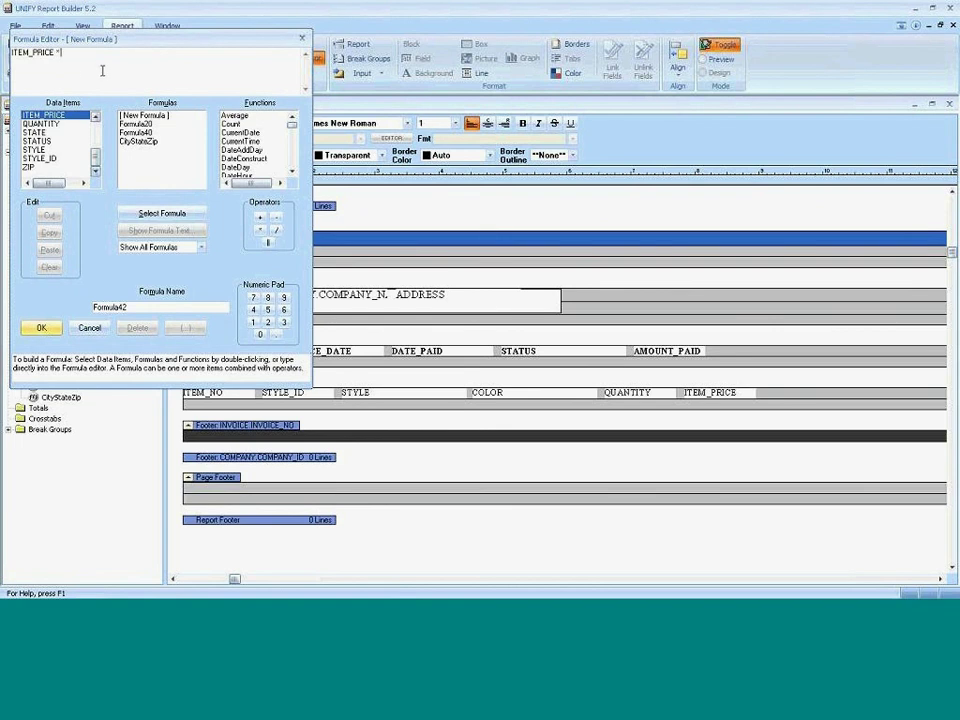
pyautogui.doubleClick(41, 124)
pyautogui.doubleClick(110, 307)
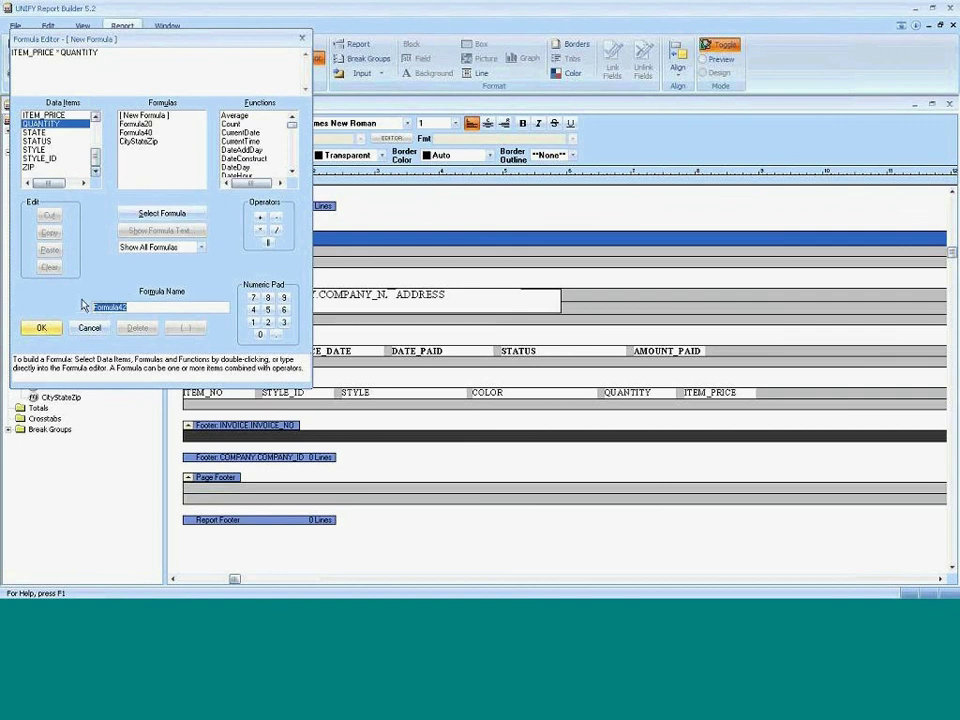
pyautogui.write('QtyItemPrice')
pyautogui.click(43, 335)
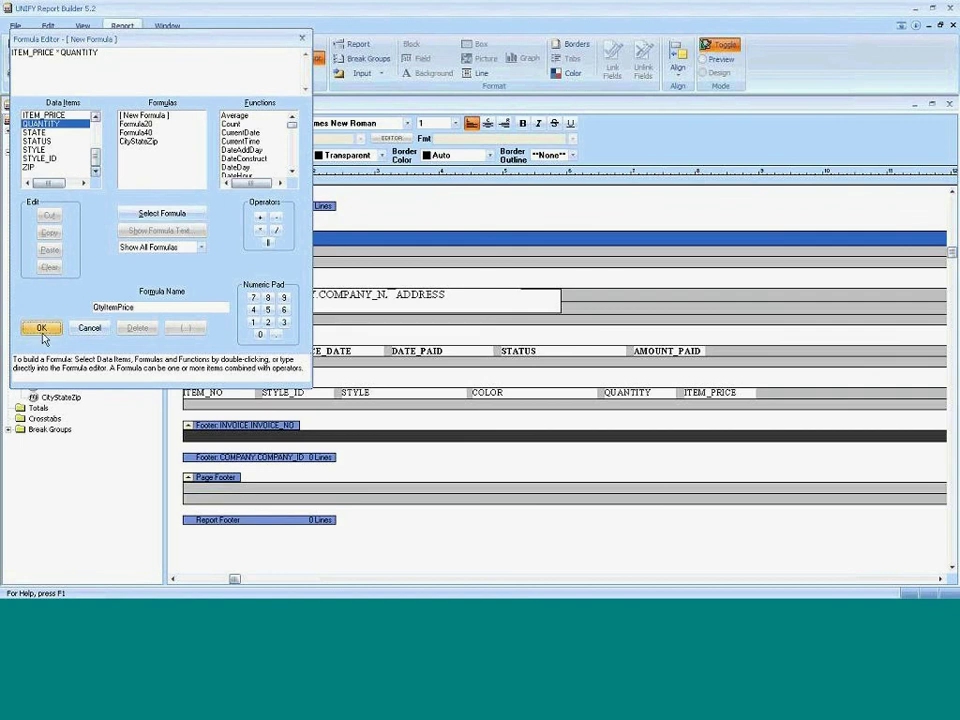
pyautogui.moveTo(62, 408); pyautogui.dragTo(797, 392)
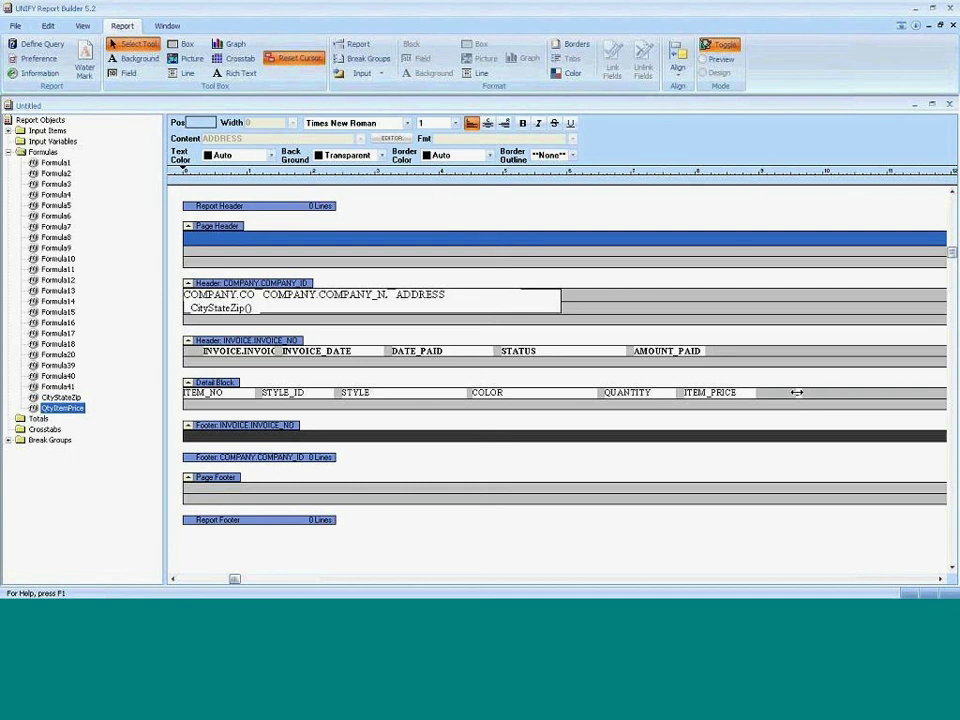
# Resize the QtyItemPrice field after ITEM_PRICE and switch the report to preview.
pyautogui.moveTo(797, 392); pyautogui.dragTo(773, 392)
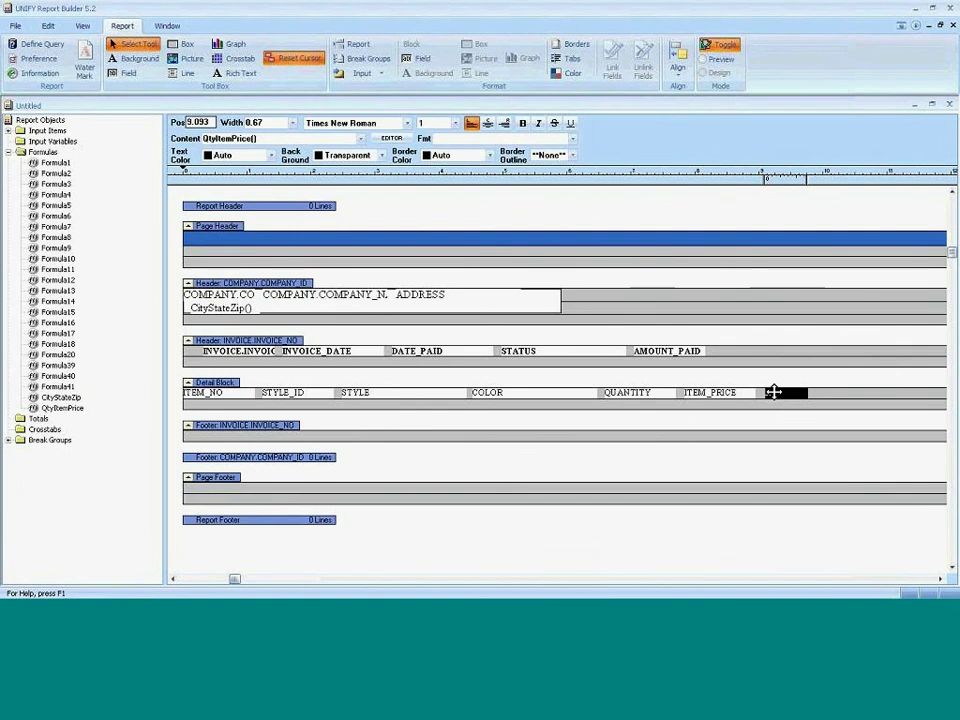
pyautogui.click(774, 393)
pyautogui.click(780, 394)
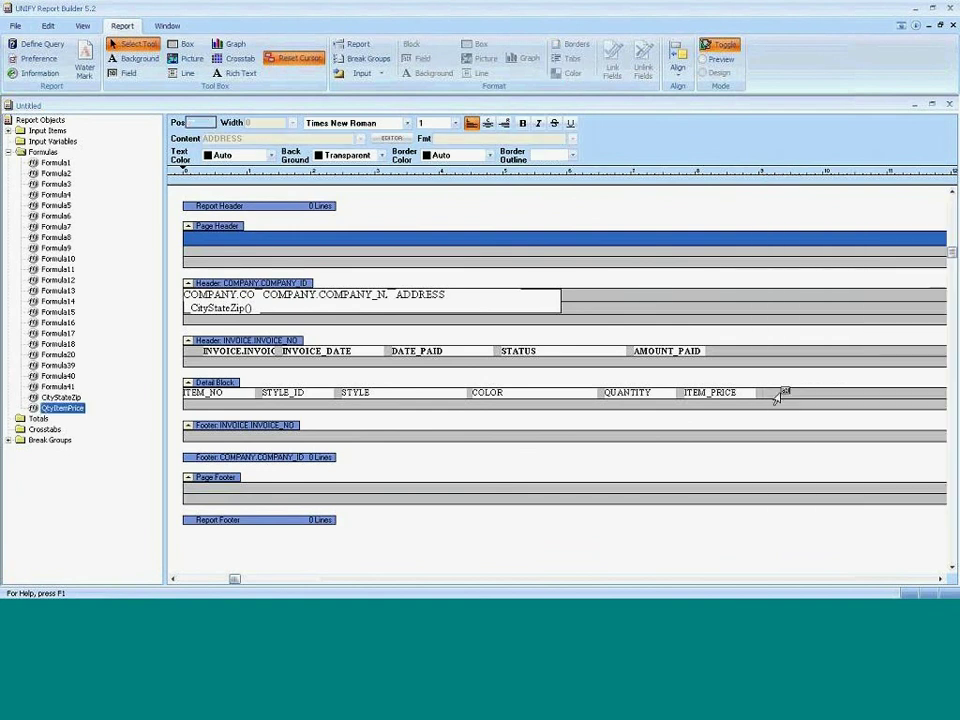
pyautogui.click(762, 395)
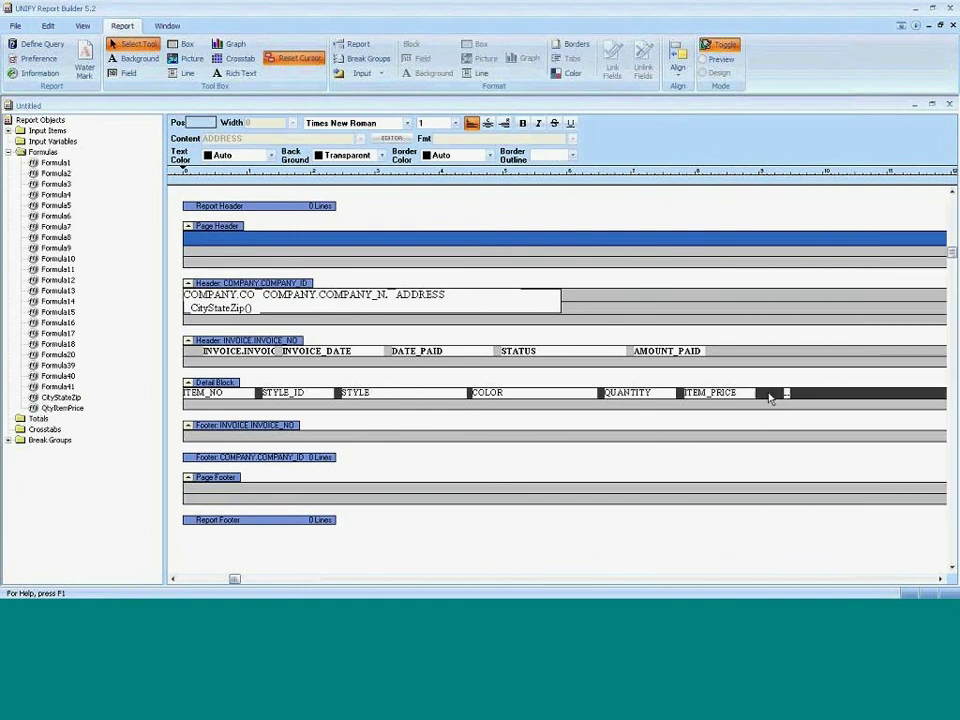
pyautogui.click(729, 47)
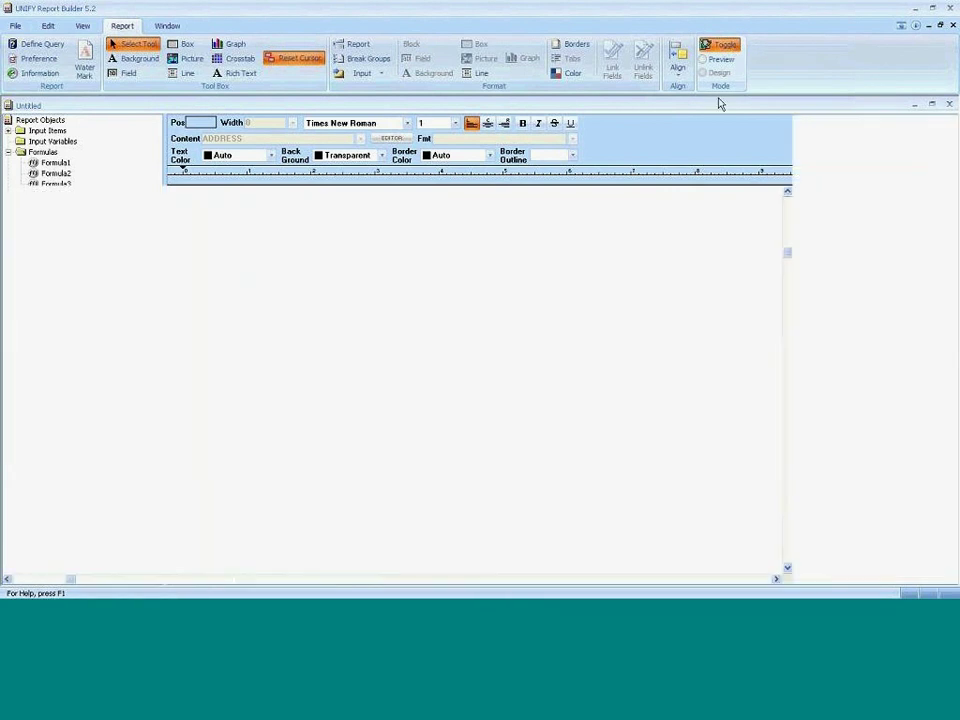
# Replace the QtyItemPrice formula with just QUANTITY.
pyautogui.click(724, 46)
pyautogui.doubleClick(62, 408)
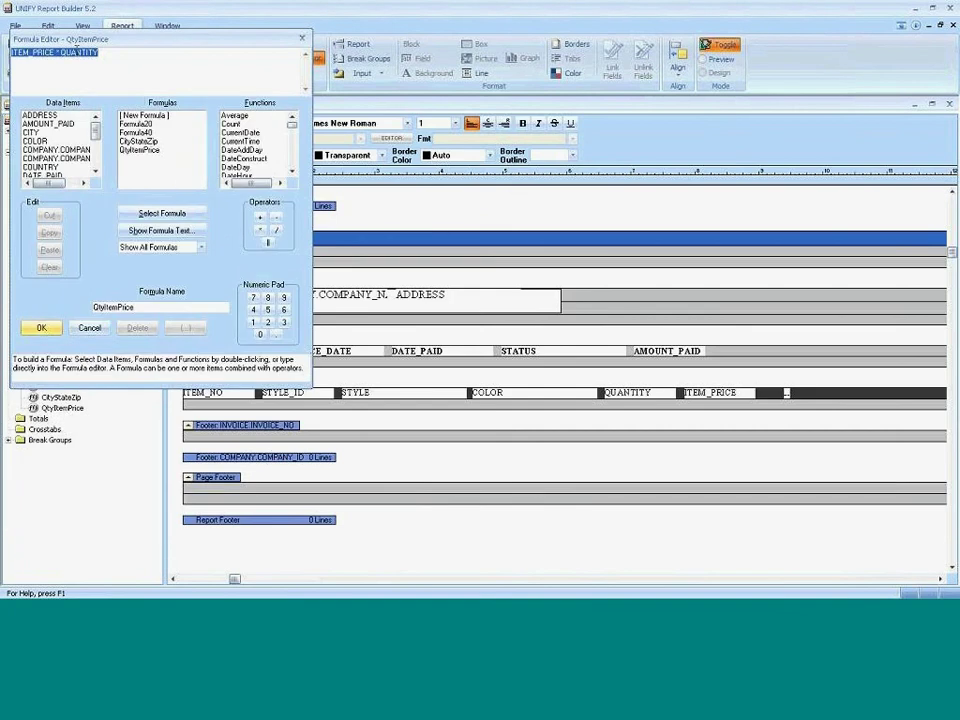
pyautogui.click(101, 54)
pyautogui.hotkey('shift', 'Left')
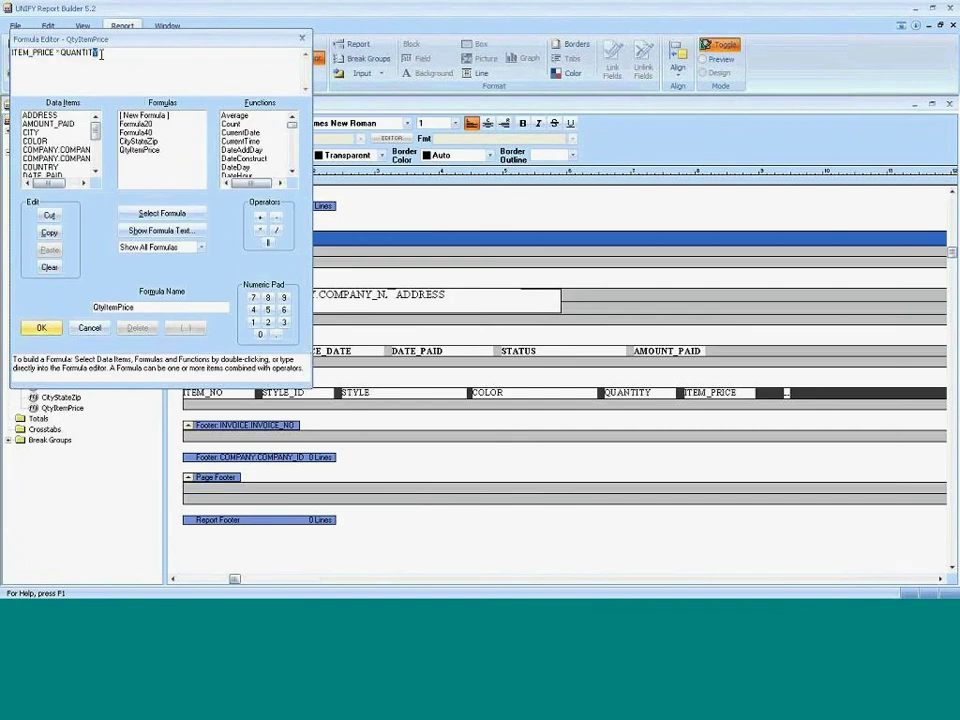
pyautogui.hotkey('shift', 'Left')
pyautogui.hotkey('shift', 'Left')
pyautogui.hotkey('shift', 'Left')
pyautogui.hotkey('shift', 'Left')
pyautogui.hotkey('shift', 'Left')
pyautogui.hotkey('shift', 'Left')
pyautogui.hotkey('shift', 'Left')
pyautogui.hotkey('shift', 'Left')
pyautogui.hotkey('shift', 'Left')
pyautogui.hotkey('shift', 'Left')
pyautogui.hotkey('shift', 'Left')
pyautogui.hotkey('shift', 'Left')
pyautogui.hotkey('shift', 'Left')
pyautogui.hotkey('shift', 'Left')
pyautogui.hotkey('shift', 'Left')
pyautogui.hotkey('shift', 'Left')
pyautogui.hotkey('shift', 'Left')
pyautogui.hotkey('shift', 'Left')
pyautogui.hotkey('shift', 'Left')
pyautogui.hotkey('shift', 'Left')
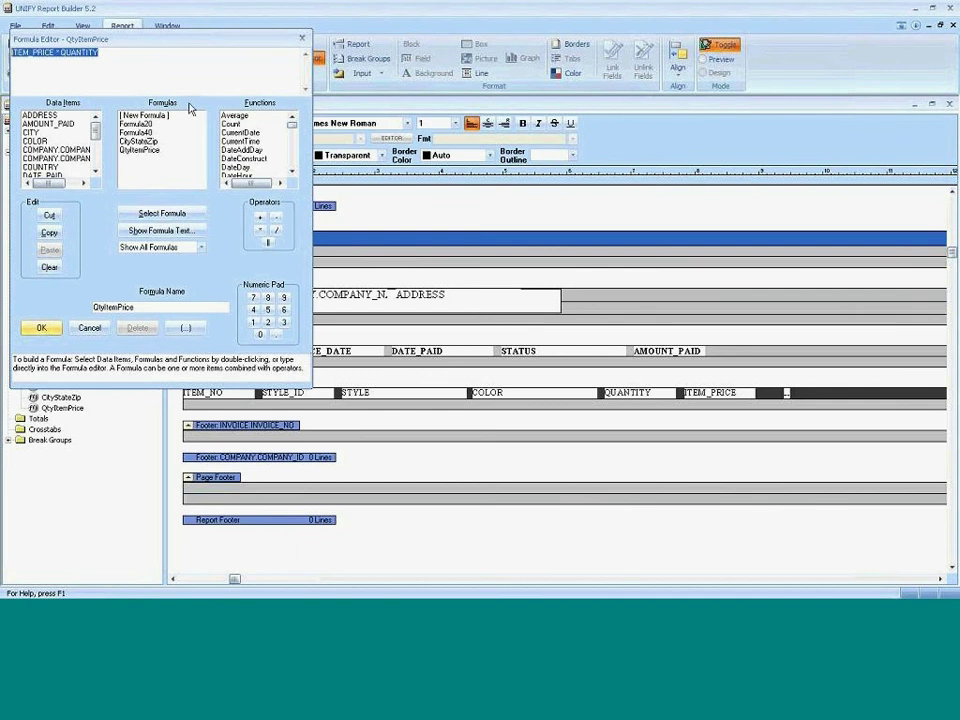
pyautogui.press('Delete')
pyautogui.scroll(-5, 70, 125)
pyautogui.click(68, 124)
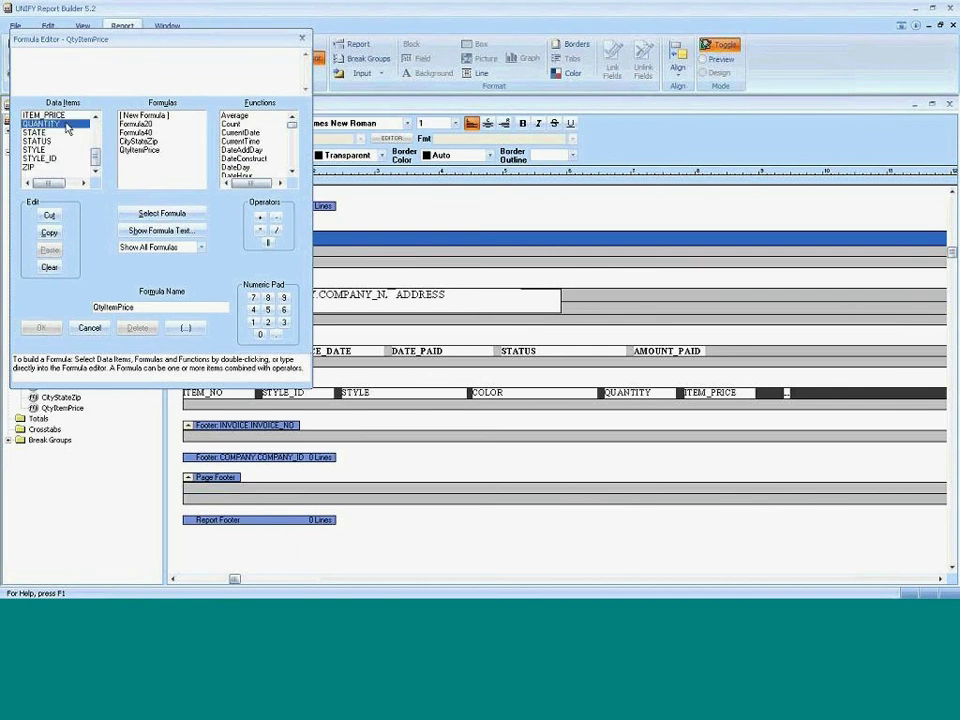
pyautogui.doubleClick(68, 124)
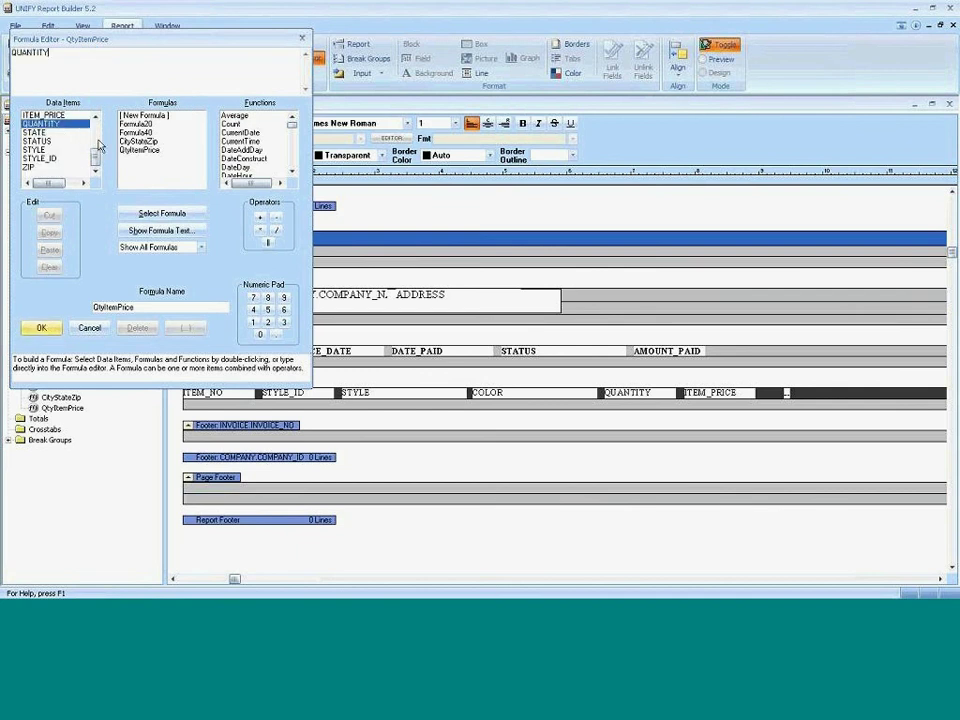
pyautogui.click(40, 328)
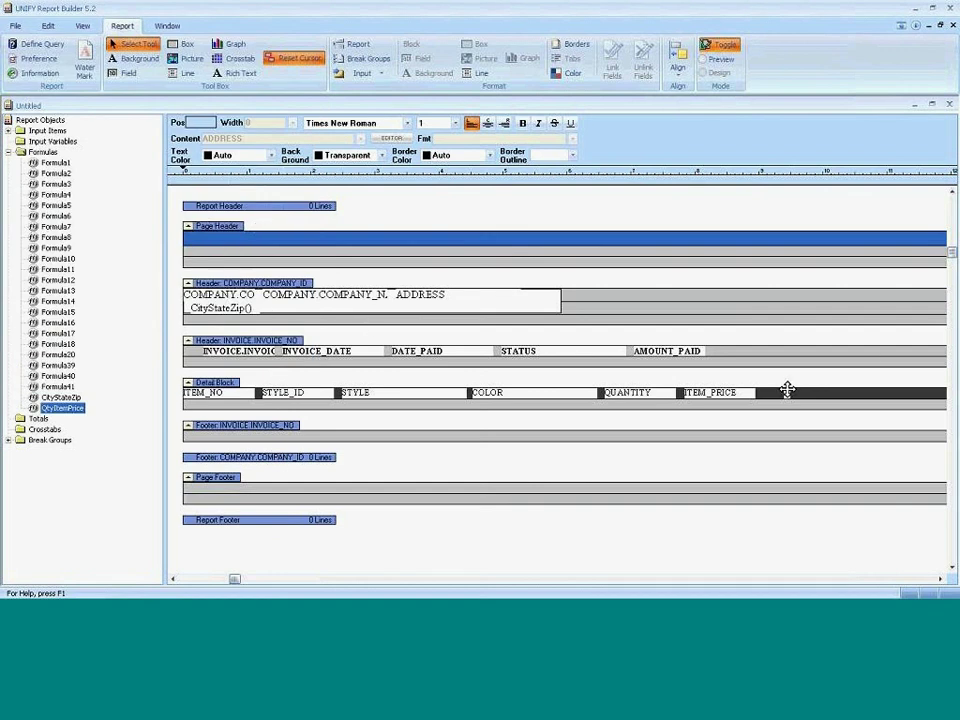
# Widen the QtyItemPrice field to 0.92 and preview the report before returning to design.
pyautogui.click(786, 390)
pyautogui.moveTo(816, 392); pyautogui.dragTo(842, 392)
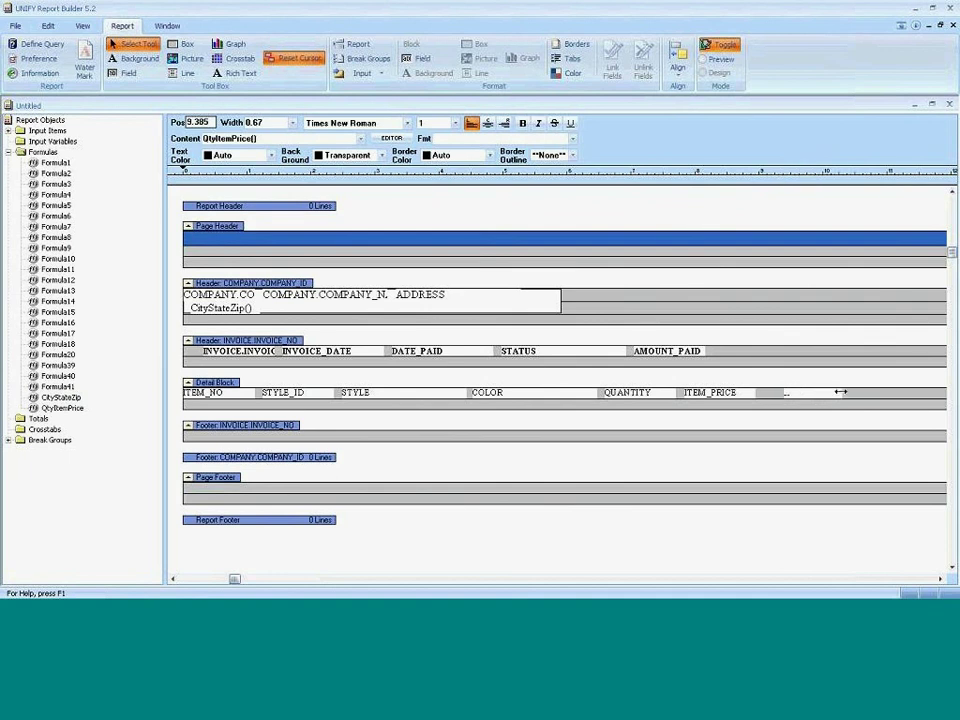
pyautogui.click(730, 48)
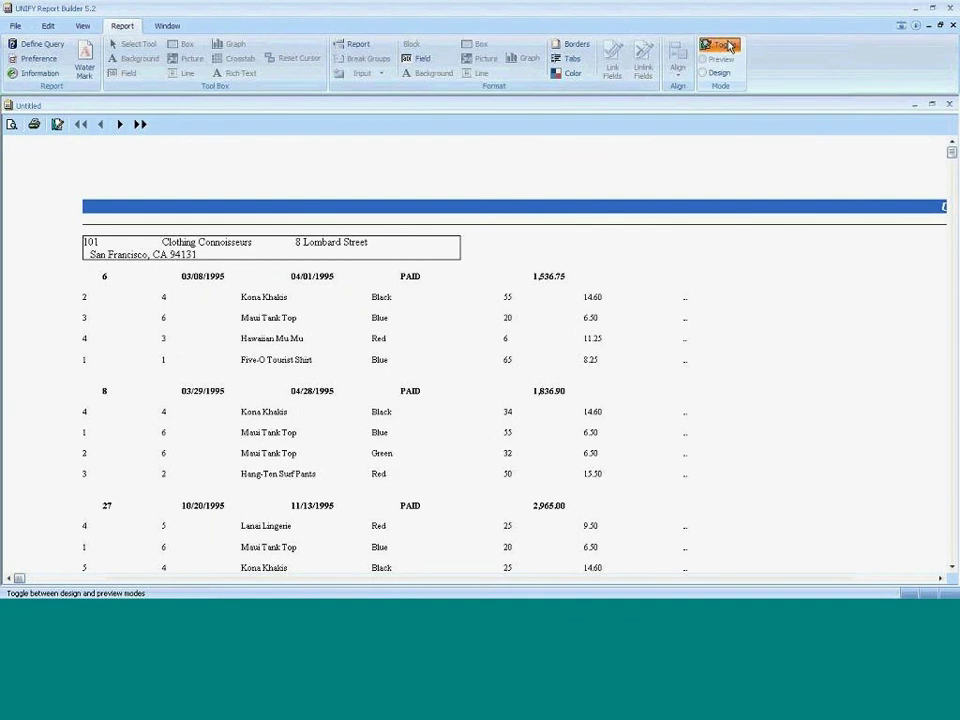
pyautogui.click(730, 46)
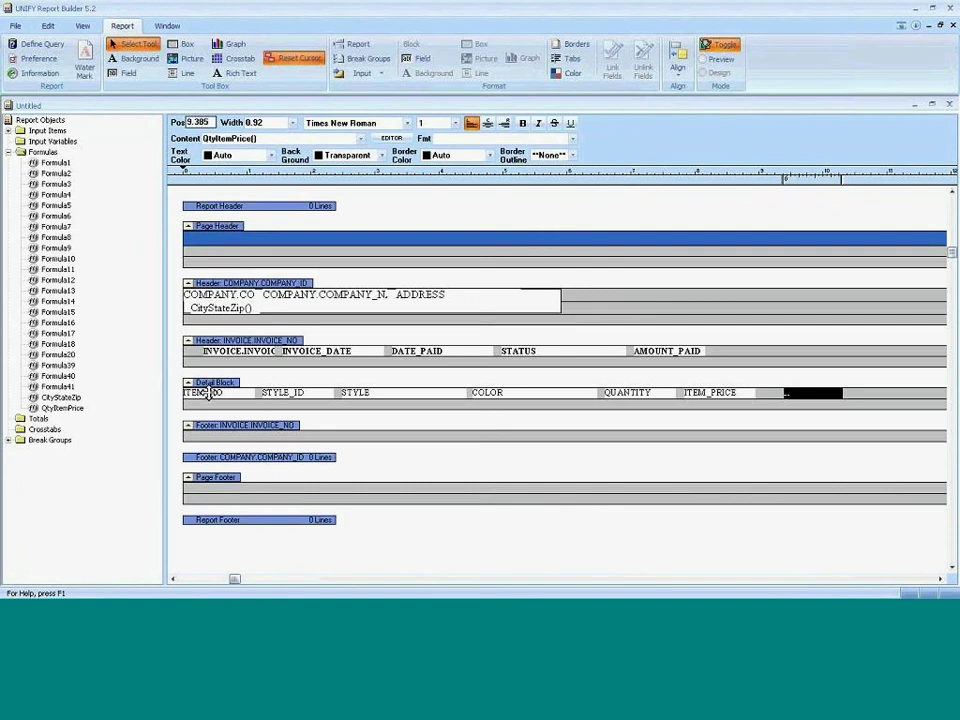
# Create a new formula named HideDetails, replacing the default name Formula42.
pyautogui.click(36, 152)
pyautogui.doubleClick(36, 152)
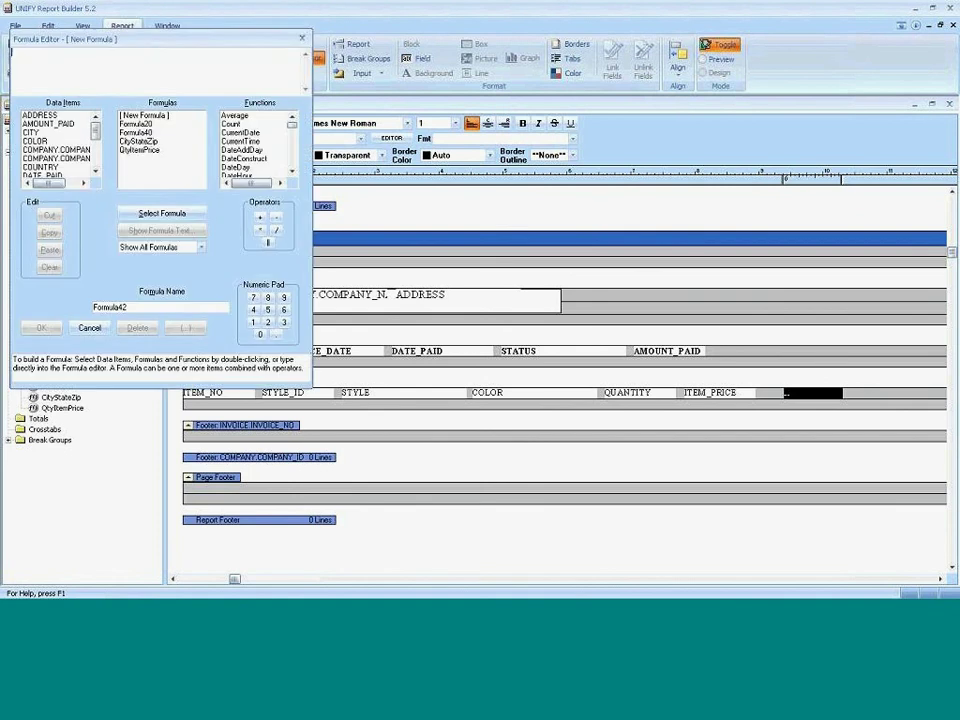
pyautogui.click(117, 84)
pyautogui.press('Tab')
pyautogui.write('HideDetails')
pyautogui.click(41, 329)
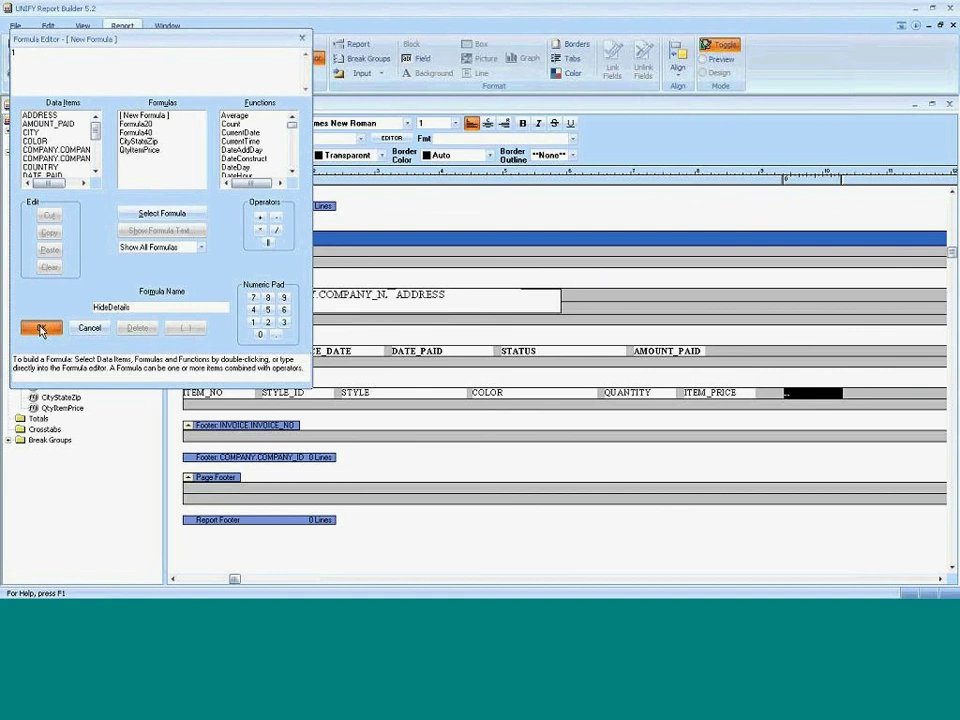
# Set the Detail Block's Conditional Display to HideDetails(), then preview and return to design.
pyautogui.rightClick(208, 386)
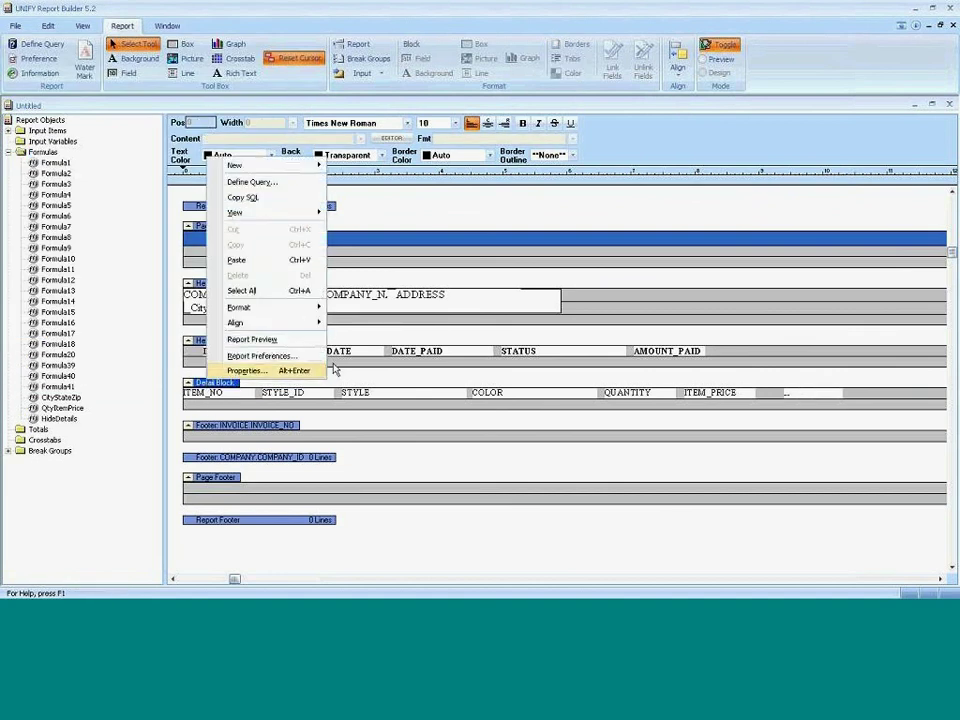
pyautogui.click(298, 371)
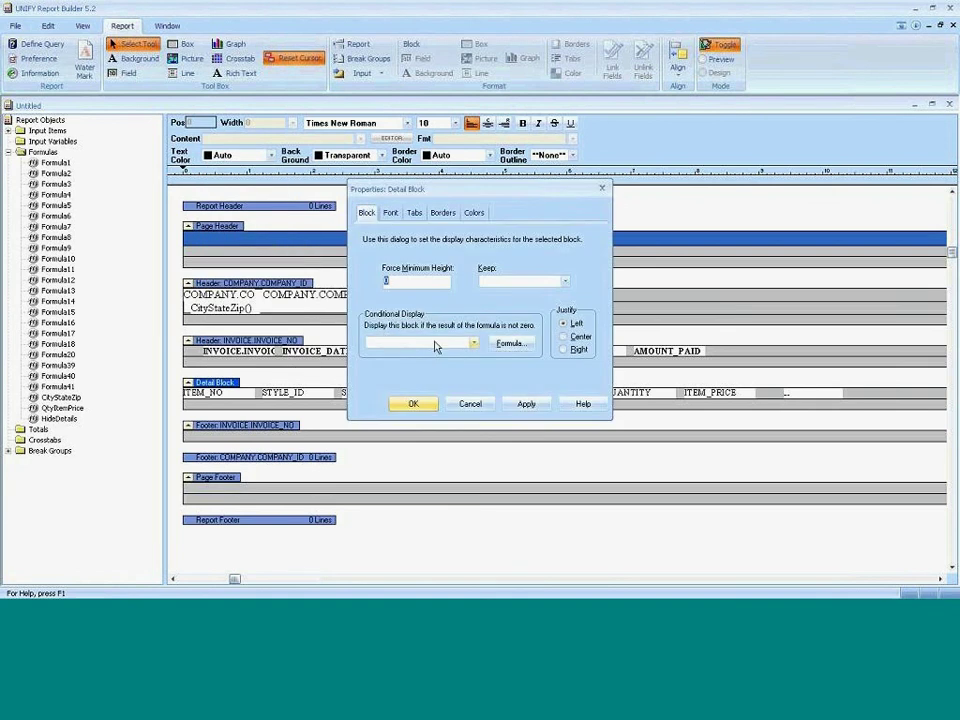
pyautogui.click(435, 346)
pyautogui.click(499, 346)
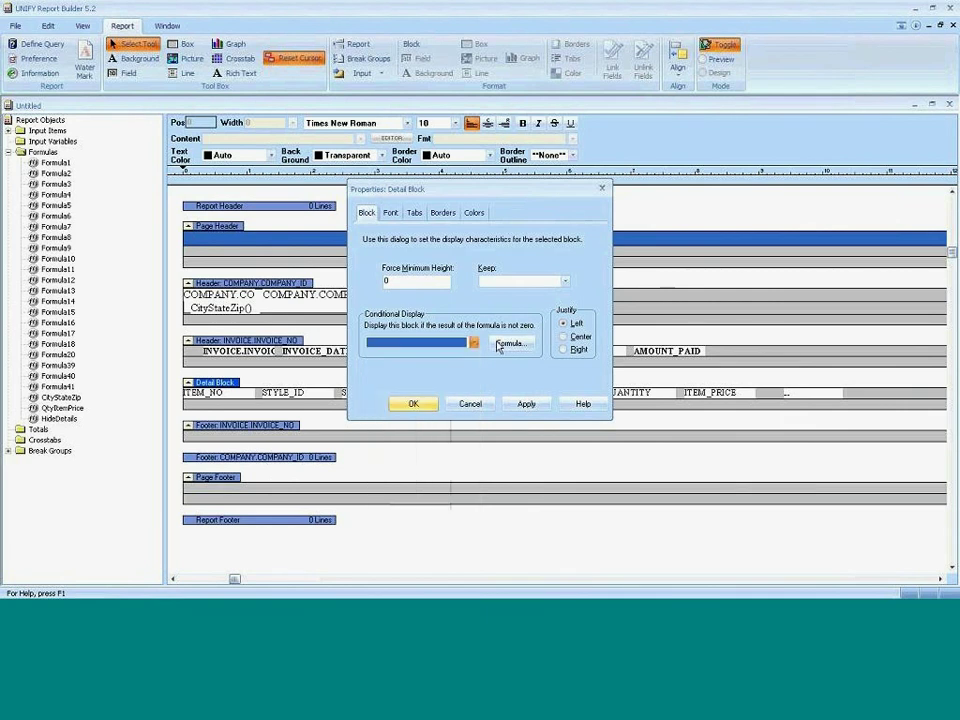
pyautogui.click(505, 344)
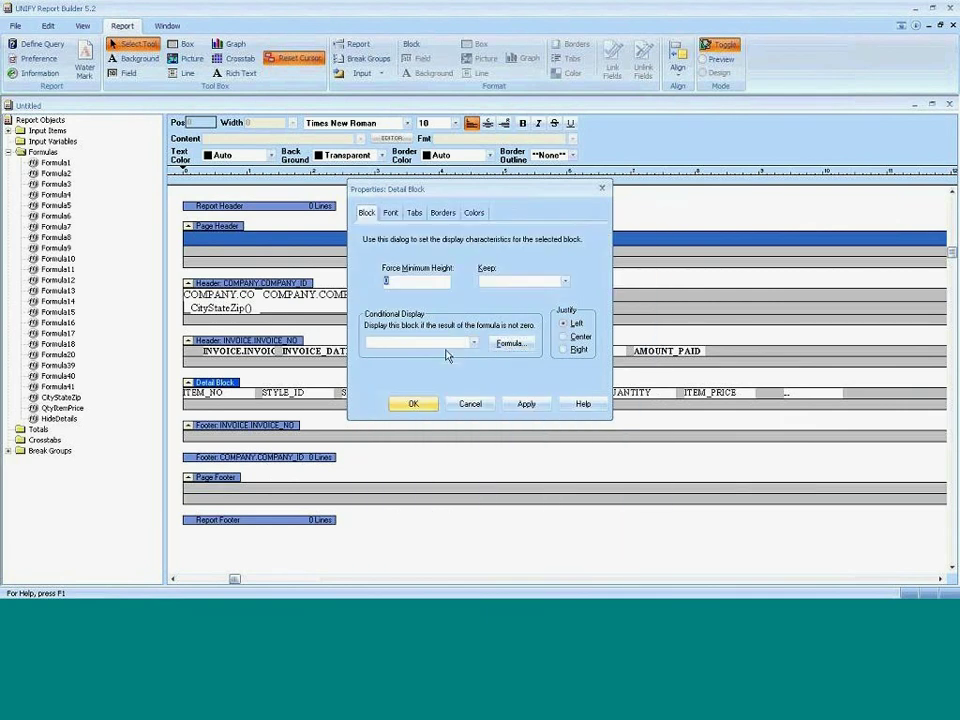
pyautogui.click(448, 345)
pyautogui.click(414, 418)
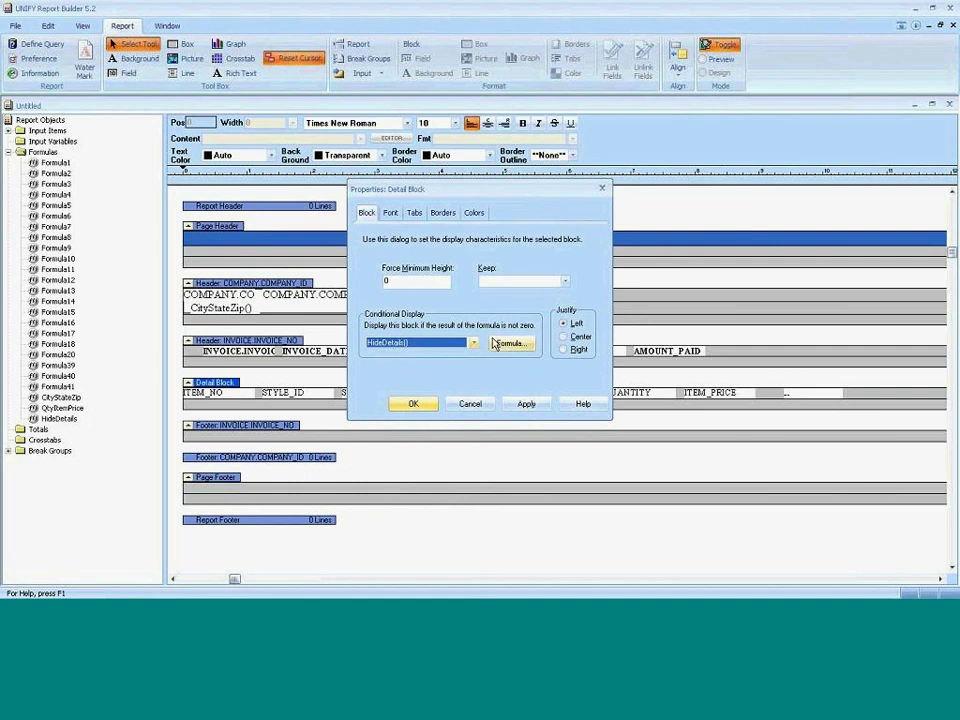
pyautogui.click(434, 403)
pyautogui.click(718, 45)
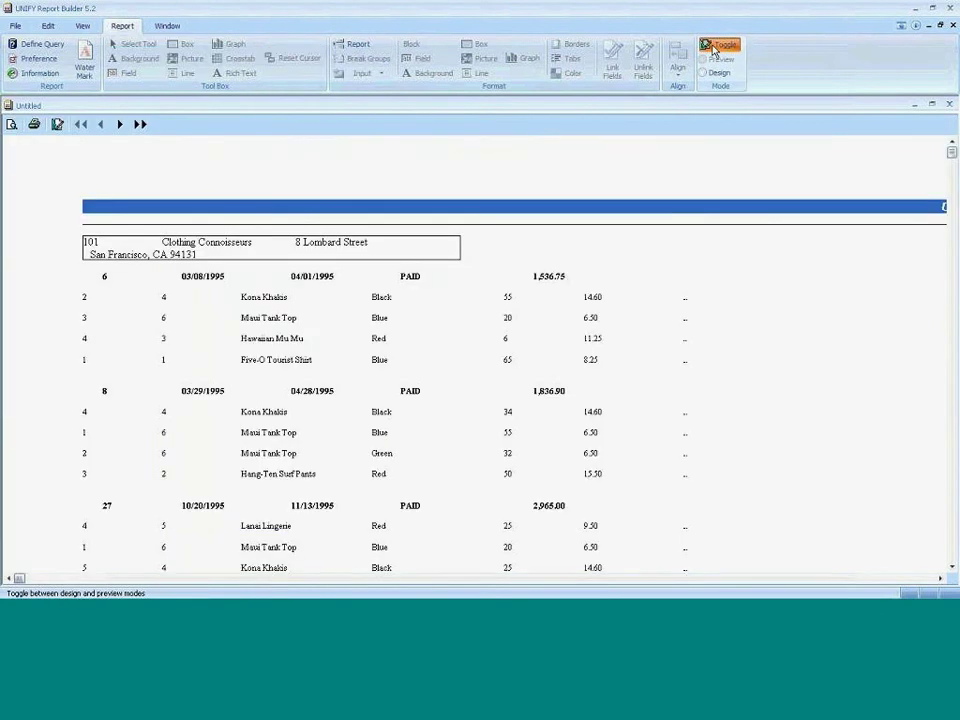
pyautogui.click(716, 47)
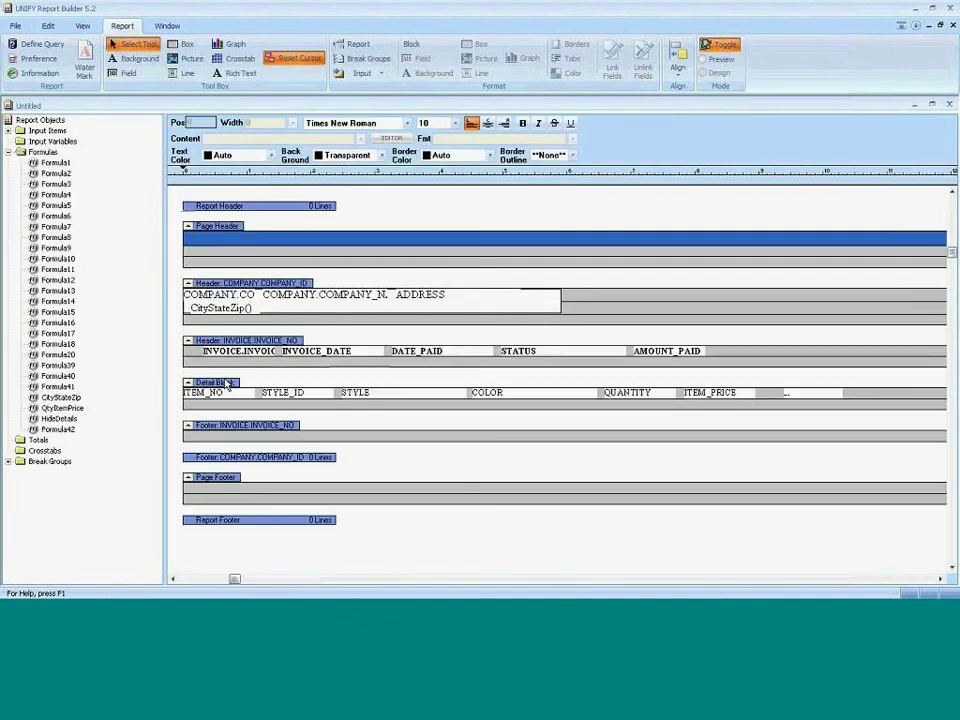
# Reopen Detail Block properties, cancel a new formula, and choose HideDetails() as the display condition.
pyautogui.rightClick(229, 383)
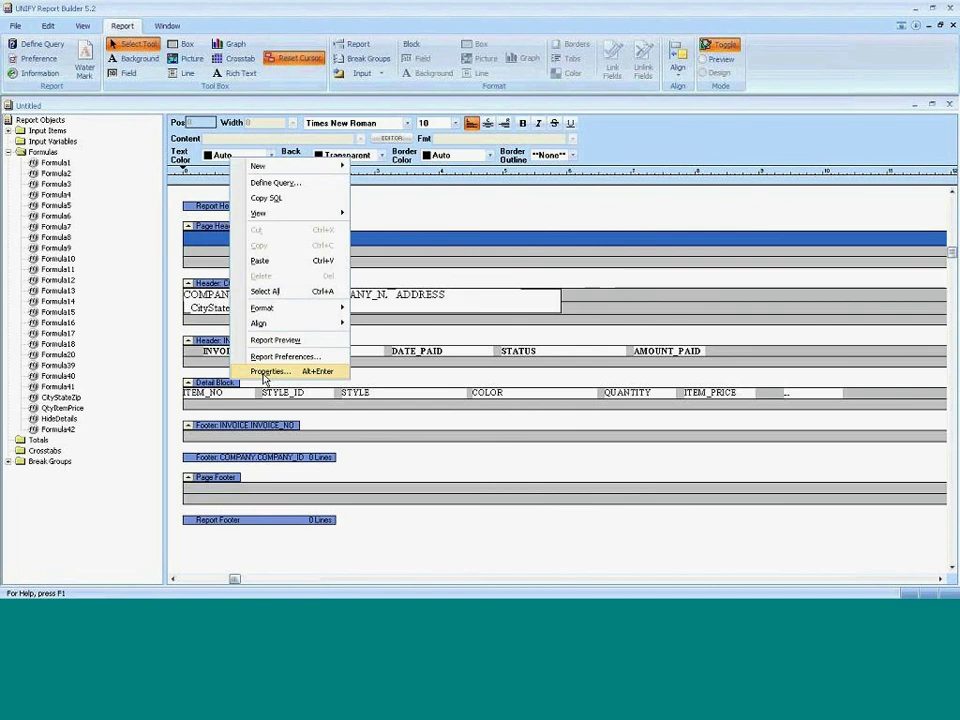
pyautogui.click(266, 373)
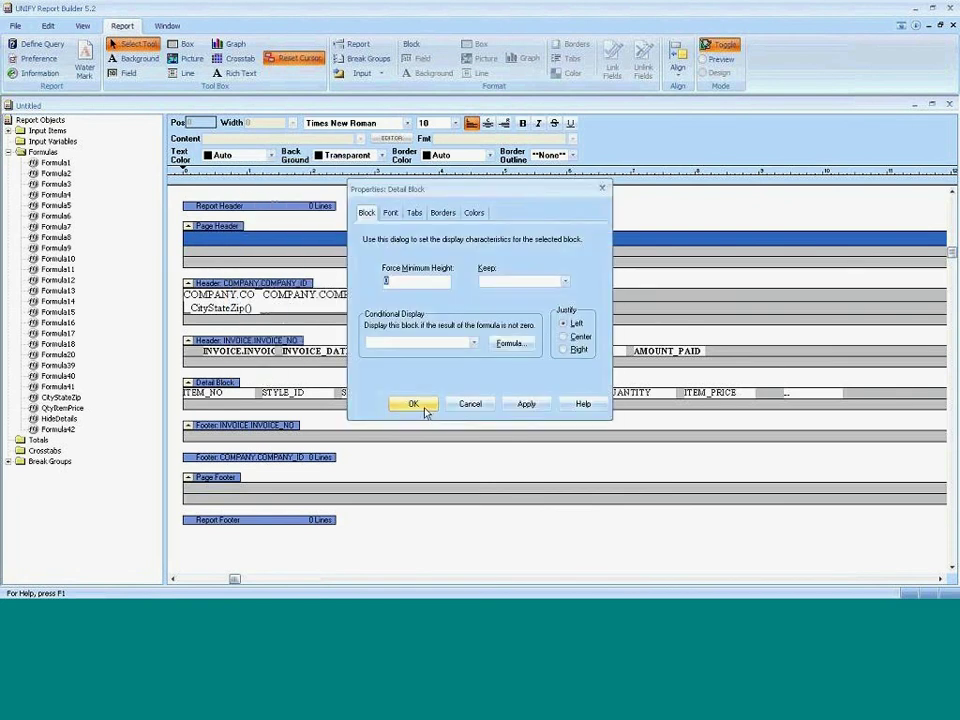
pyautogui.click(474, 342)
pyautogui.click(507, 347)
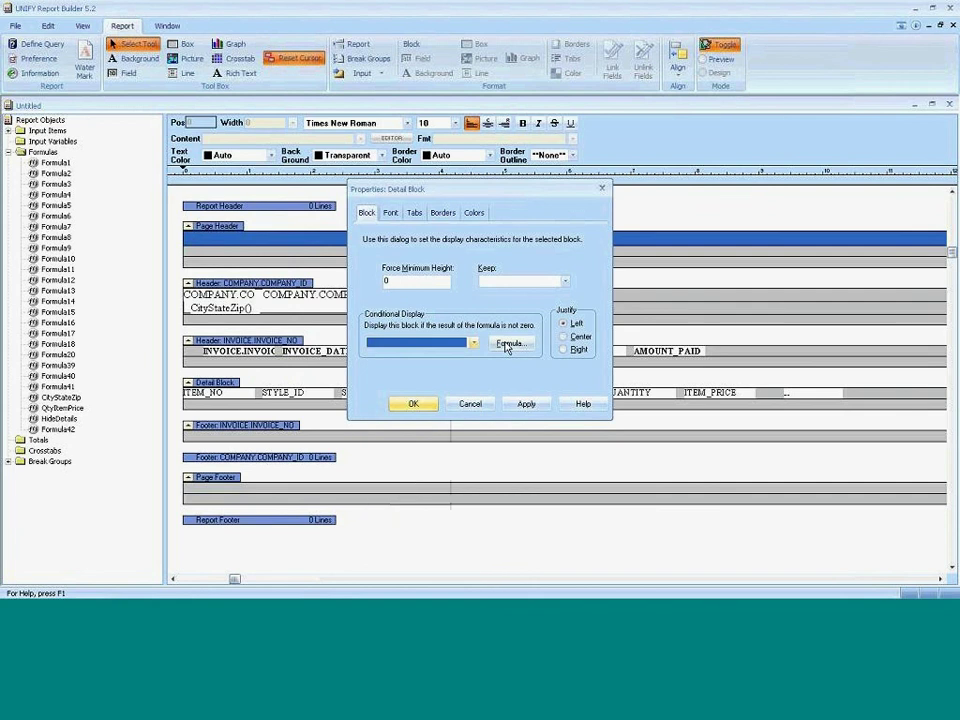
pyautogui.click(507, 347)
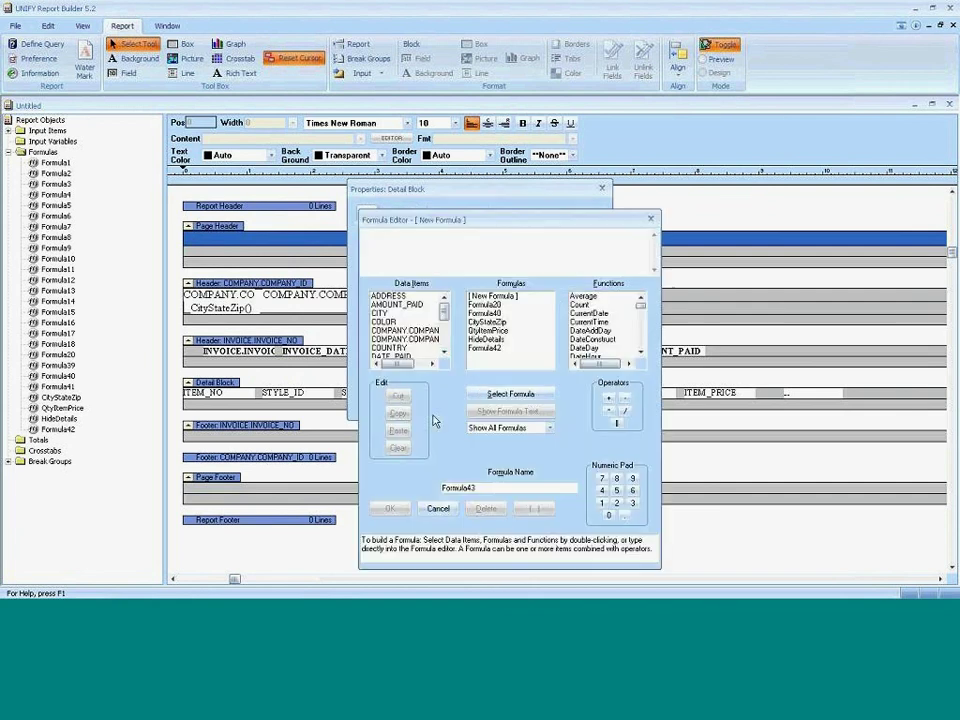
pyautogui.click(437, 508)
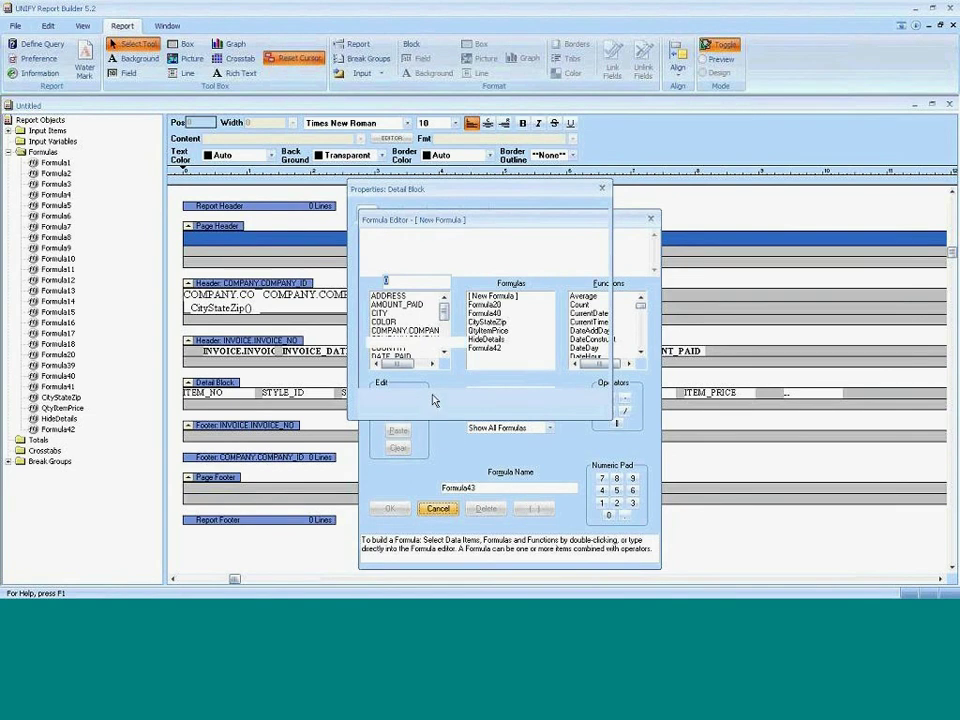
pyautogui.click(418, 343)
pyautogui.click(392, 372)
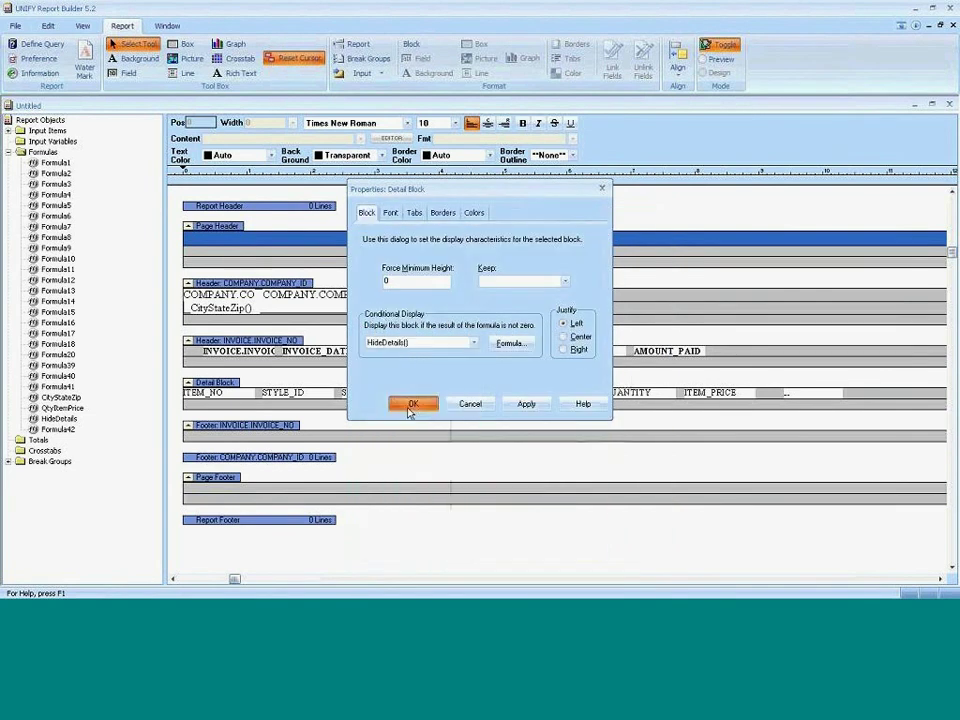
pyautogui.click(410, 403)
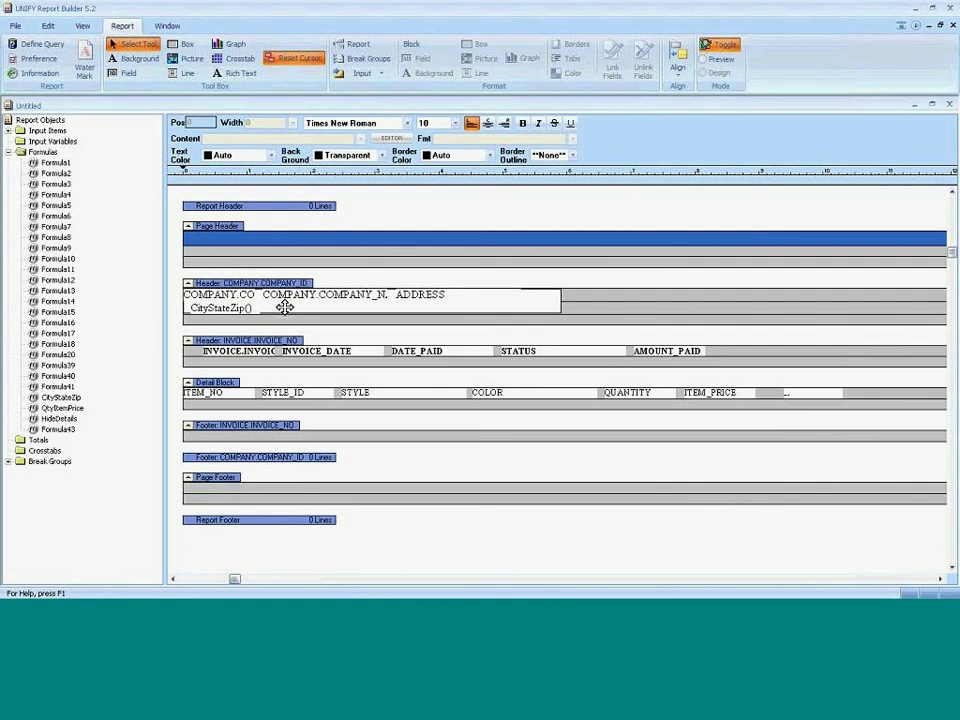
# Open the HideDetails formula, review it and confirm it unchanged.
pyautogui.click(709, 46)
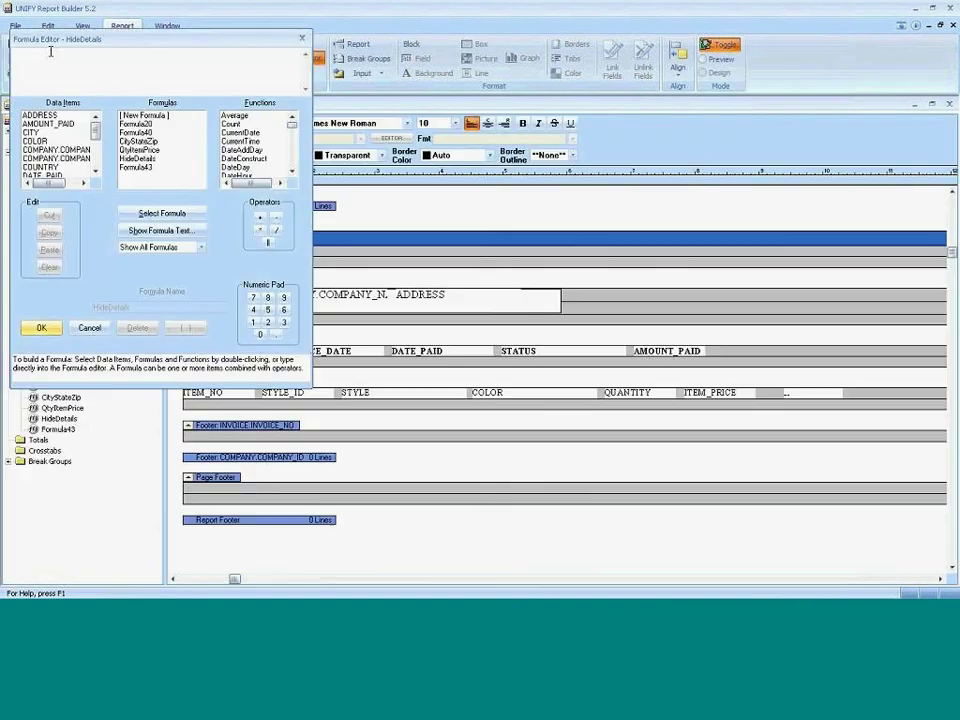
pyautogui.press('Escape')
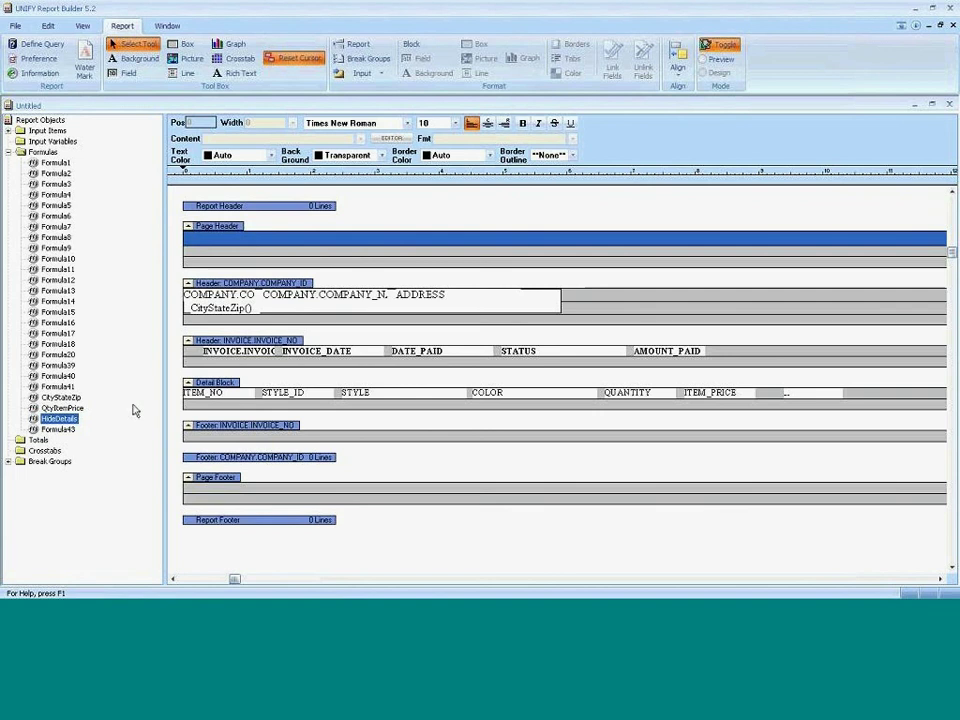
pyautogui.moveTo(45, 416); pyautogui.dragTo(58, 414)
pyautogui.doubleClick(58, 416)
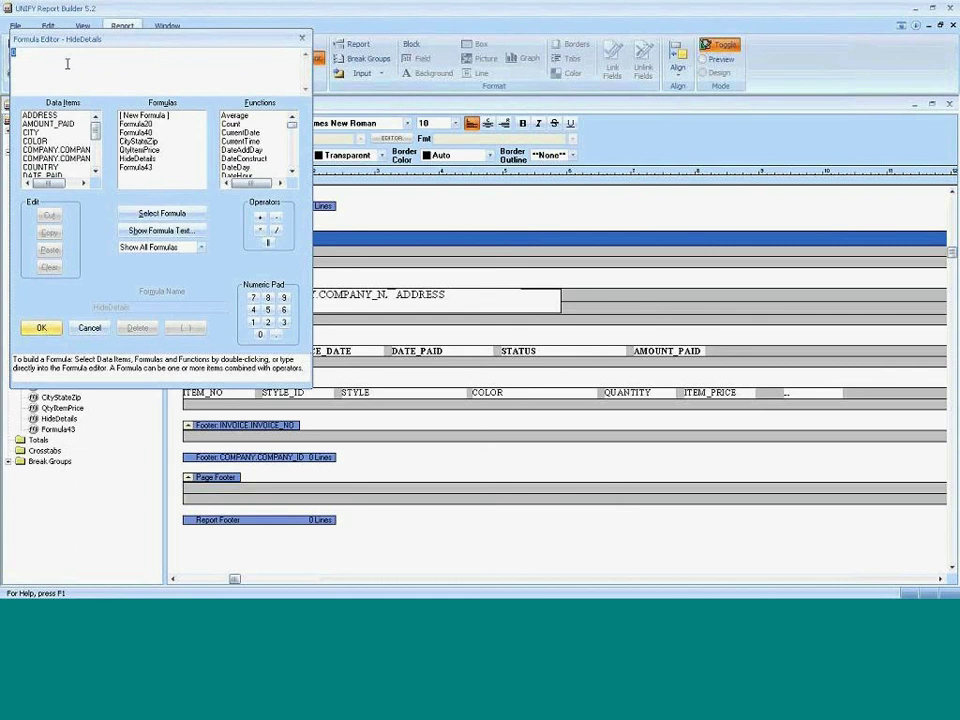
pyautogui.click(49, 50)
pyautogui.click(40, 330)
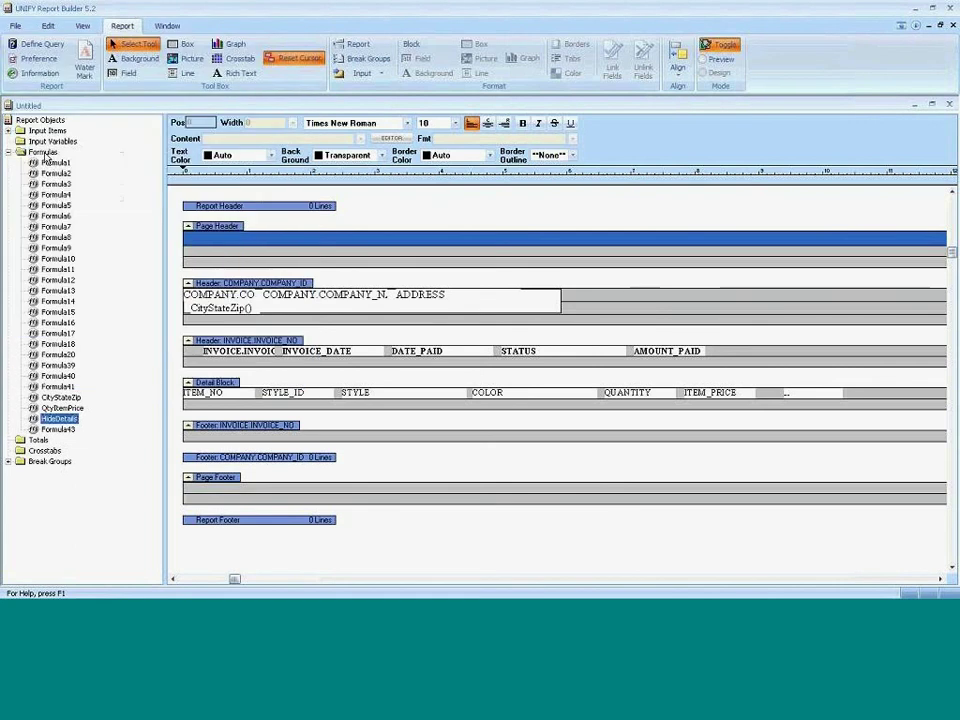
# Dismiss the Formulas folder options and preview the report with its item lines.
pyautogui.rightClick(55, 153)
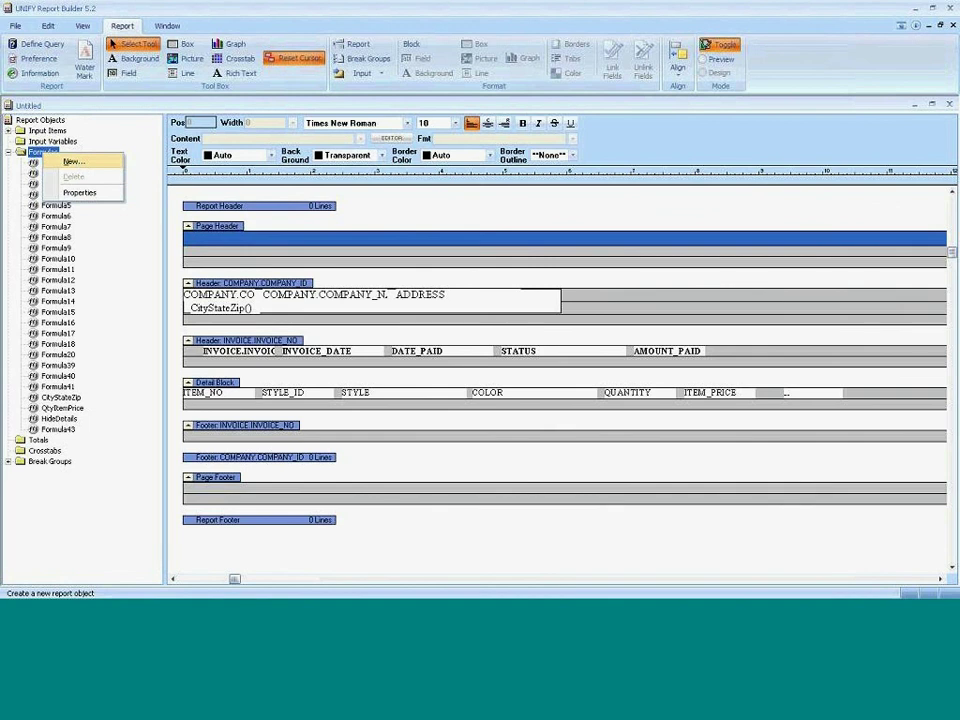
pyautogui.click(615, 193)
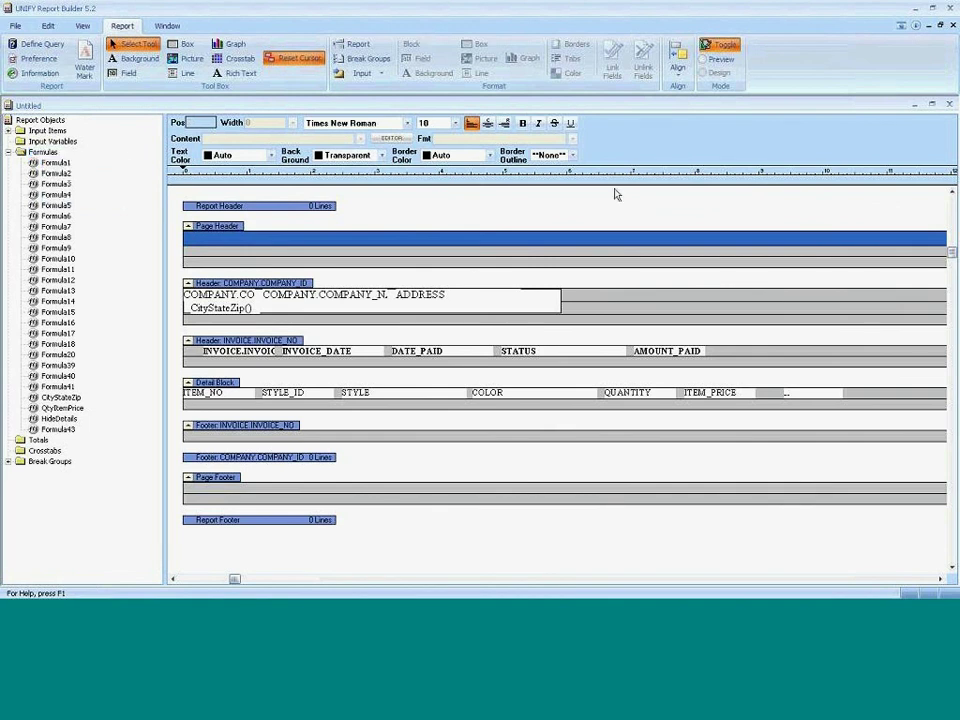
pyautogui.click(722, 50)
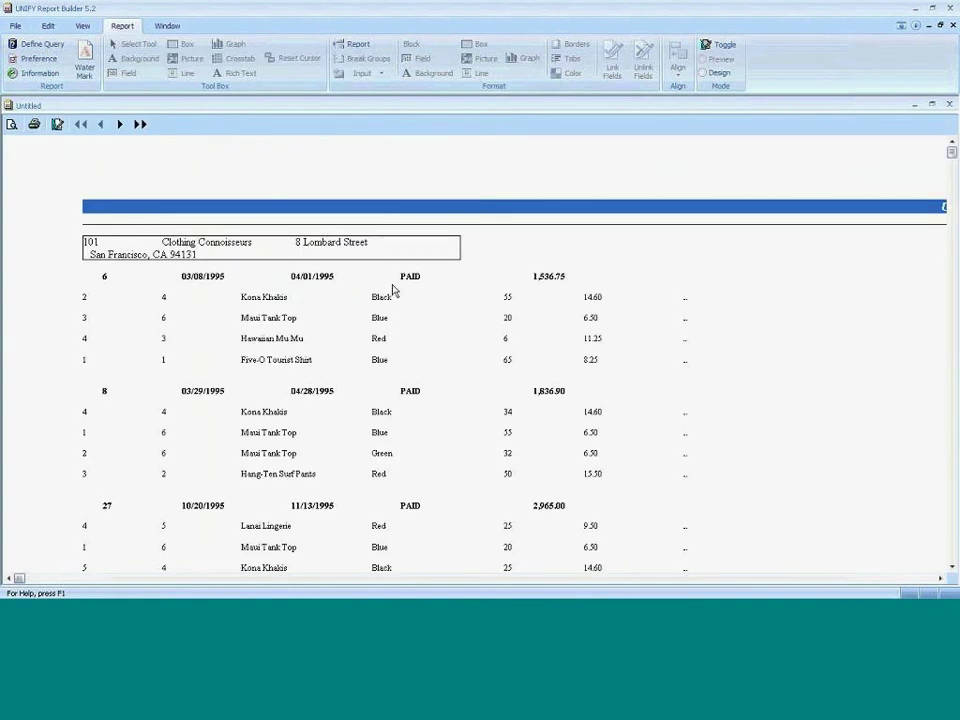
# Start a new formula nesting NumberMod(INVOICE.INVOICE_NO, 3) inside NumberIFF.
pyautogui.click(722, 44)
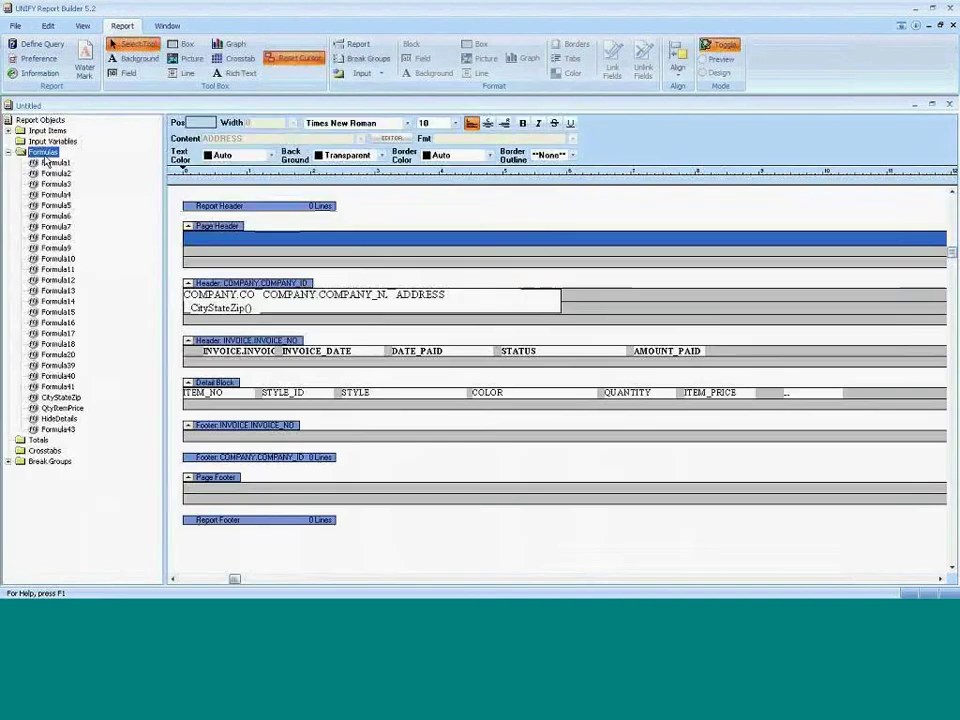
pyautogui.rightClick(55, 150)
pyautogui.click(75, 162)
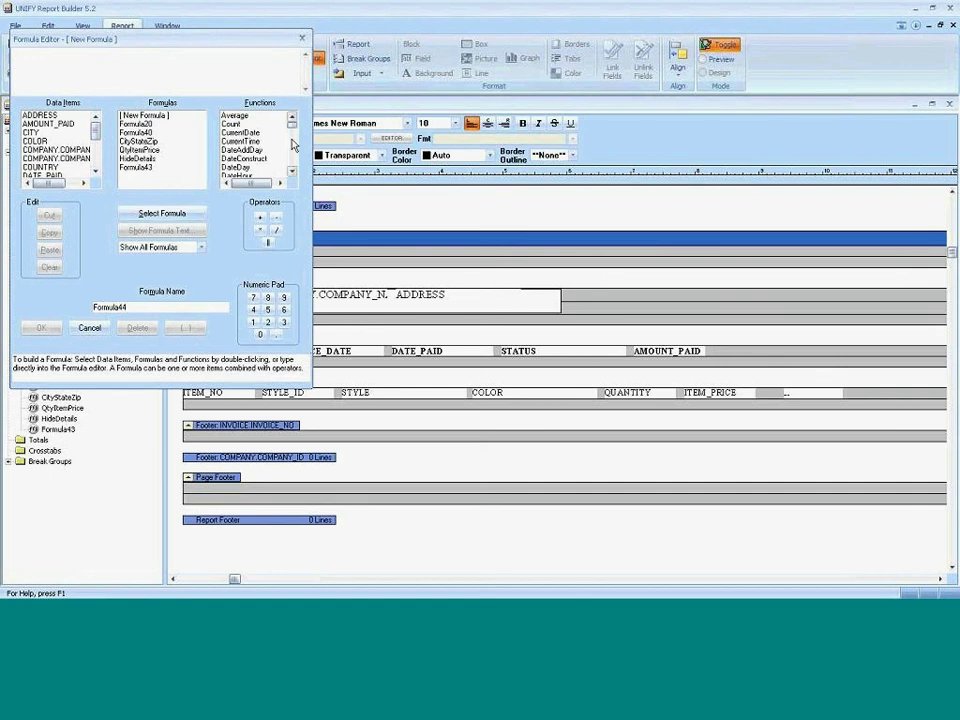
pyautogui.scroll(-10, 255, 145)
pyautogui.doubleClick(240, 132)
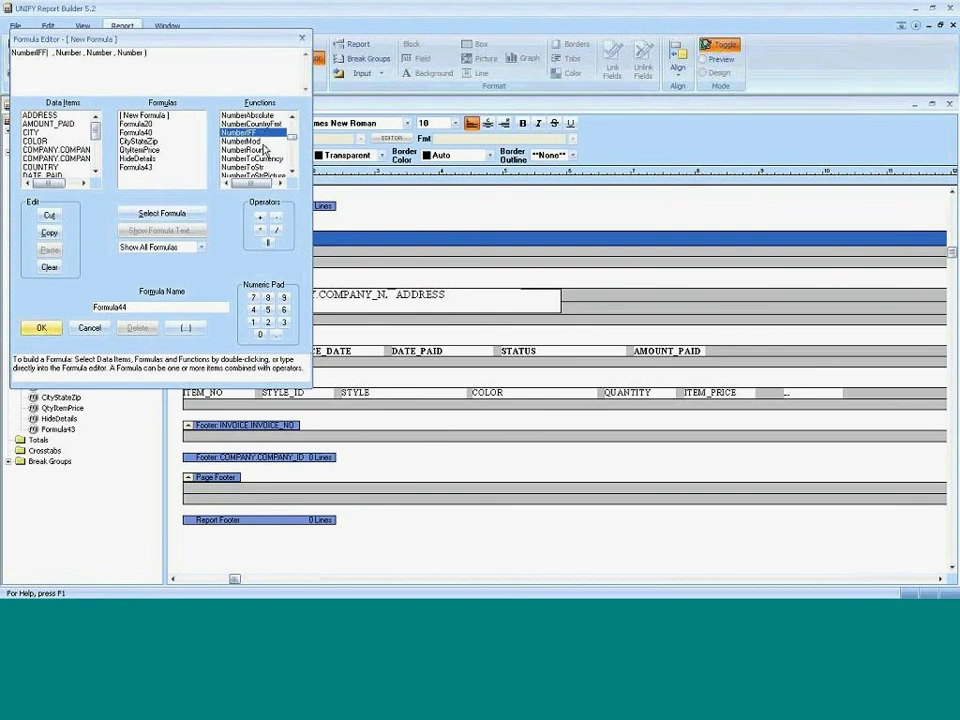
pyautogui.doubleClick(245, 141)
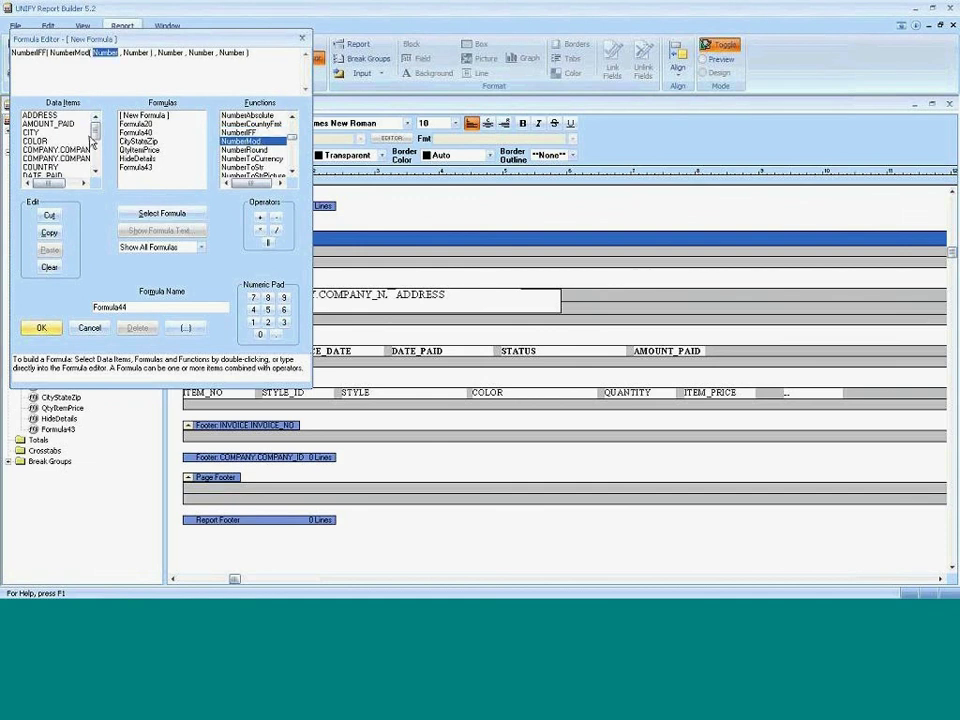
pyautogui.scroll(-3, 89, 153)
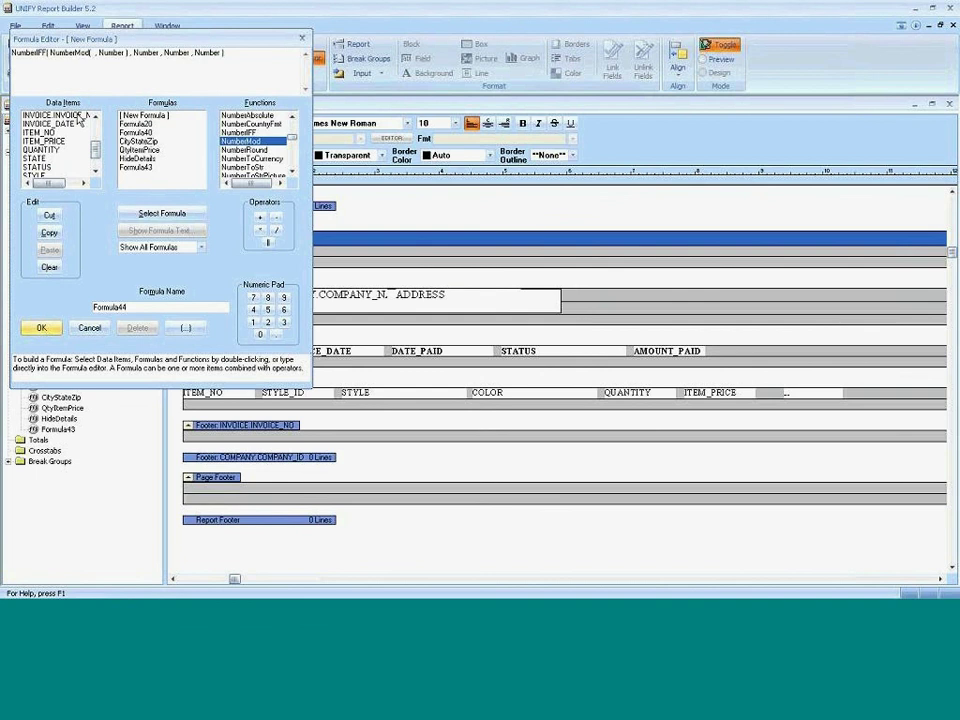
pyautogui.doubleClick(60, 115)
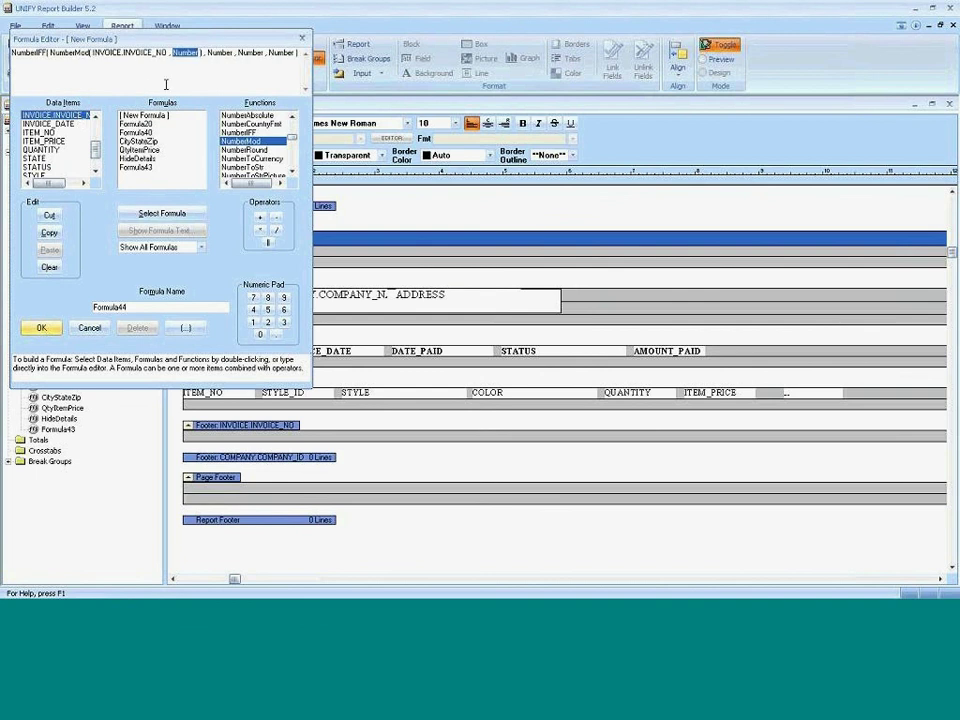
pyautogui.write('3')
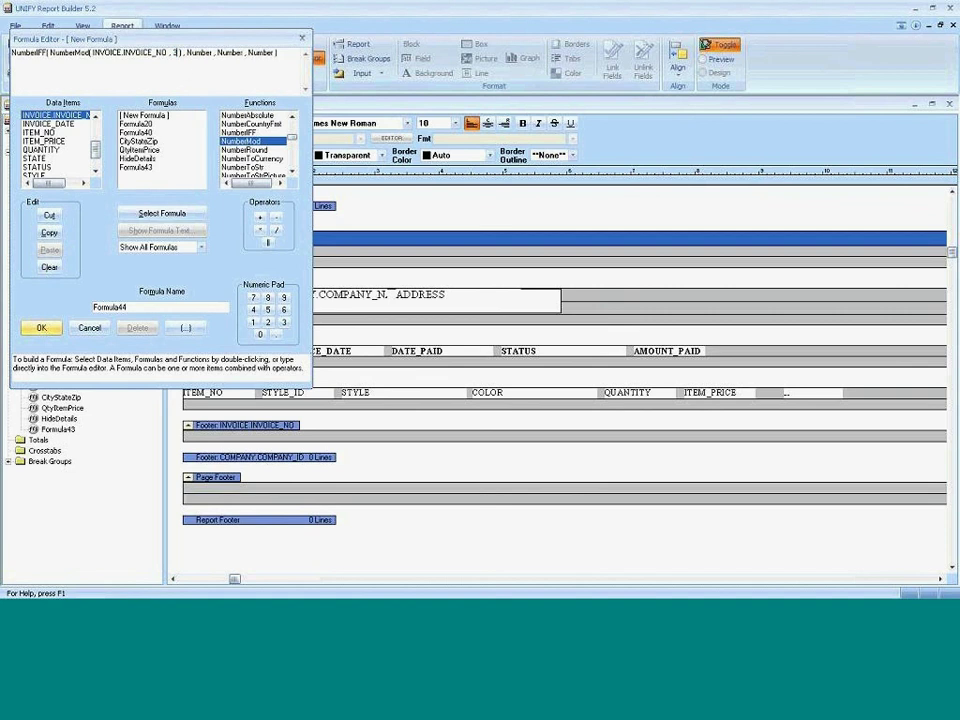
# Fill the NumberIFF placeholders with 0, 1, 0 and save the formula as Formula44.
pyautogui.doubleClick(200, 52)
pyautogui.doubleClick(231, 52)
pyautogui.write('1')
pyautogui.doubleClick(199, 52)
pyautogui.write('0')
pyautogui.doubleClick(217, 52)
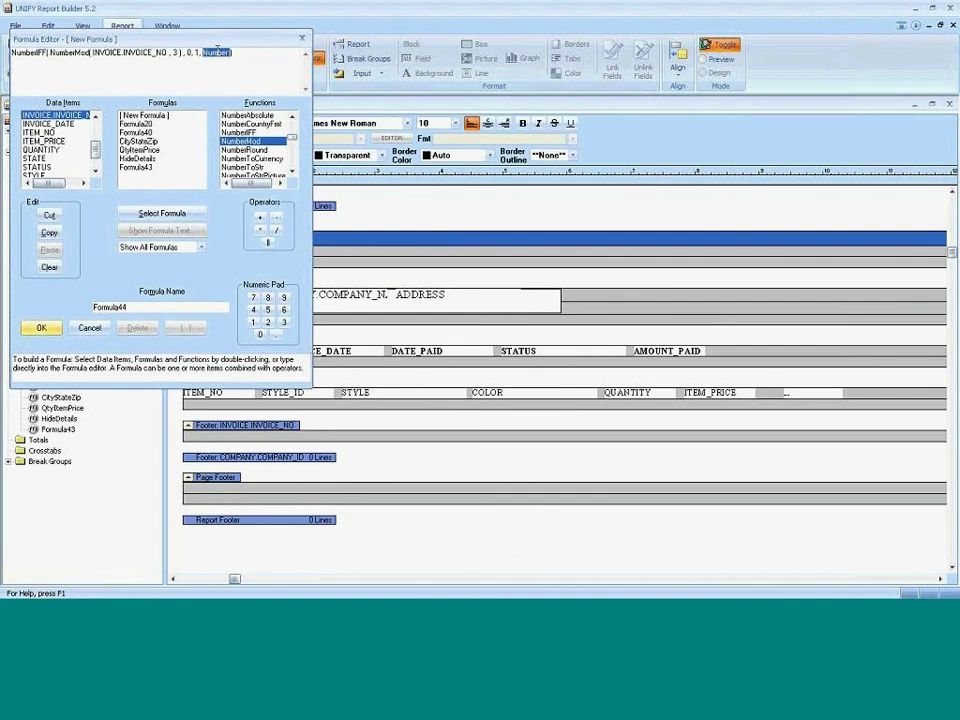
pyautogui.write('0')
pyautogui.click(41, 327)
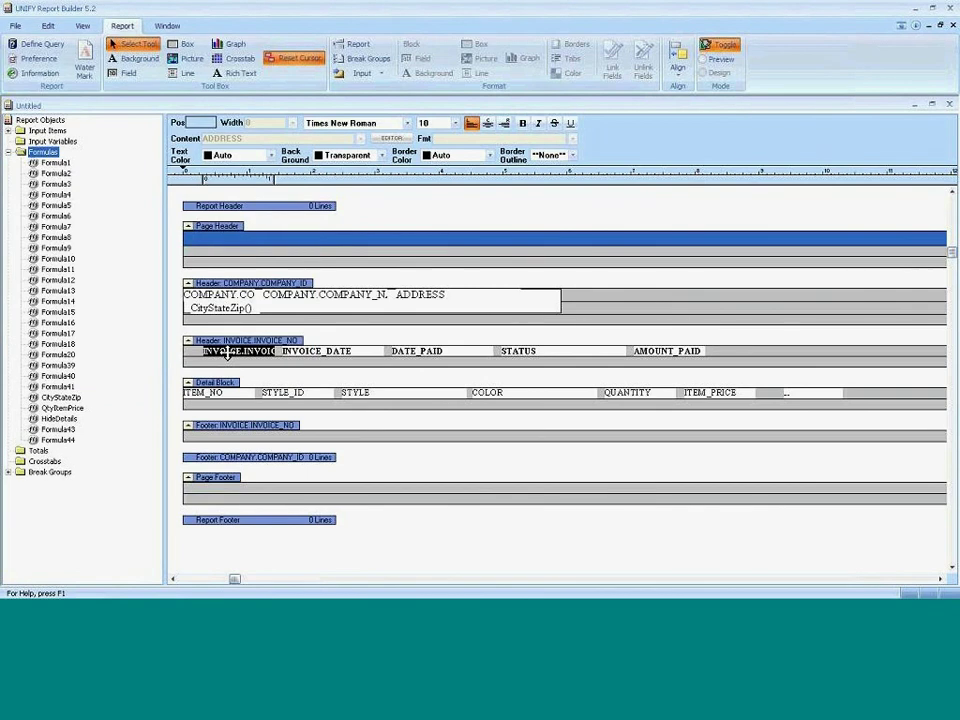
# Select only the INVOICE.INVOICE_NO field in the invoice header and open its Properties.
pyautogui.click(228, 354)
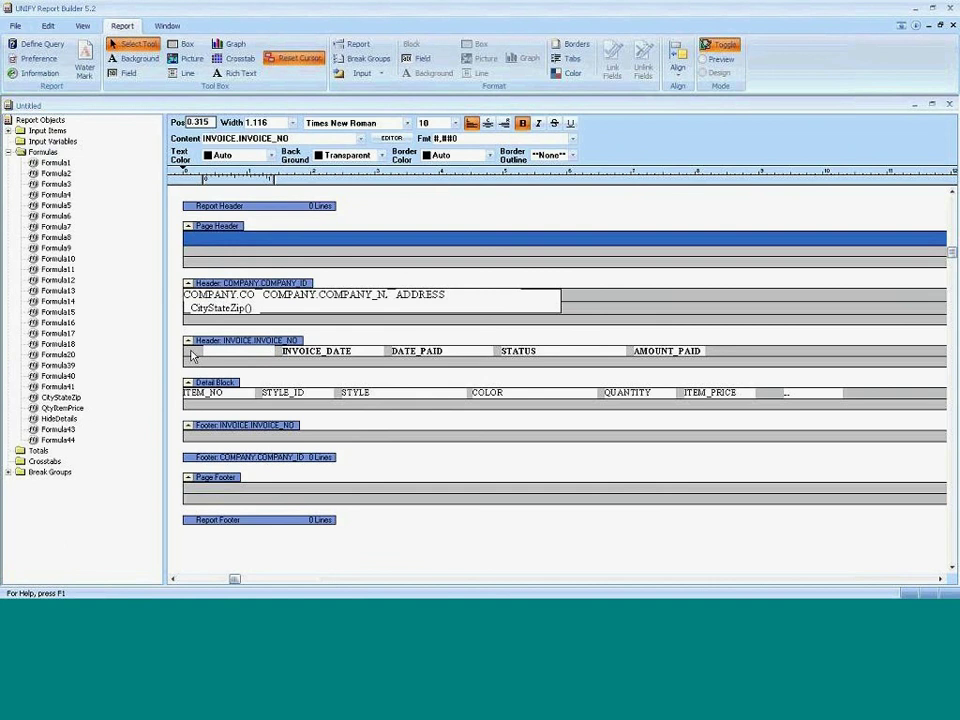
pyautogui.click(201, 358)
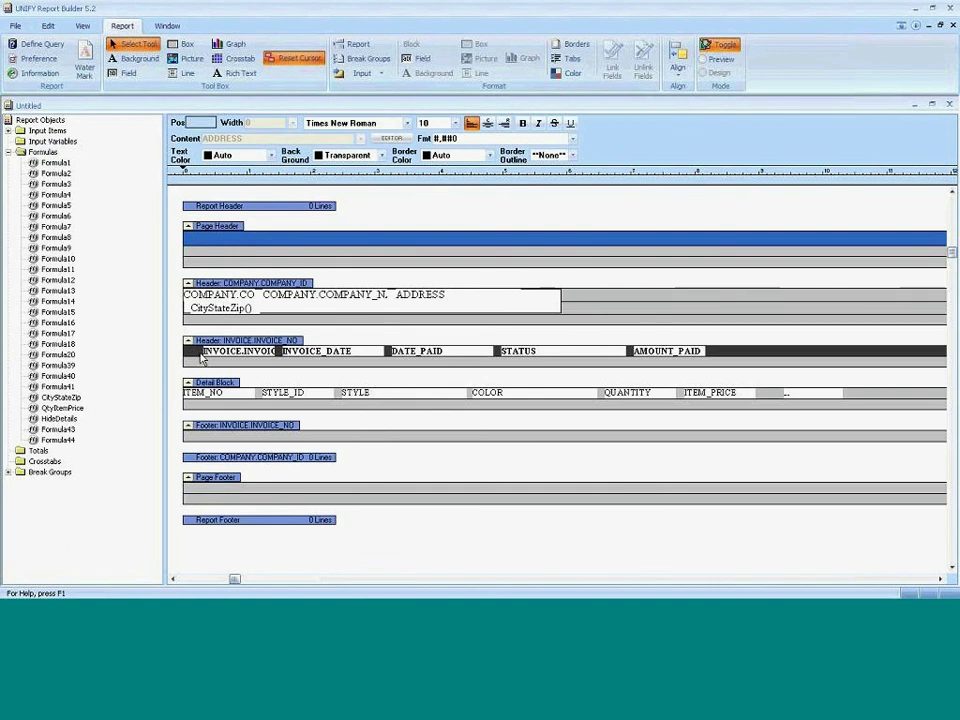
pyautogui.click(215, 351)
pyautogui.rightClick(215, 351)
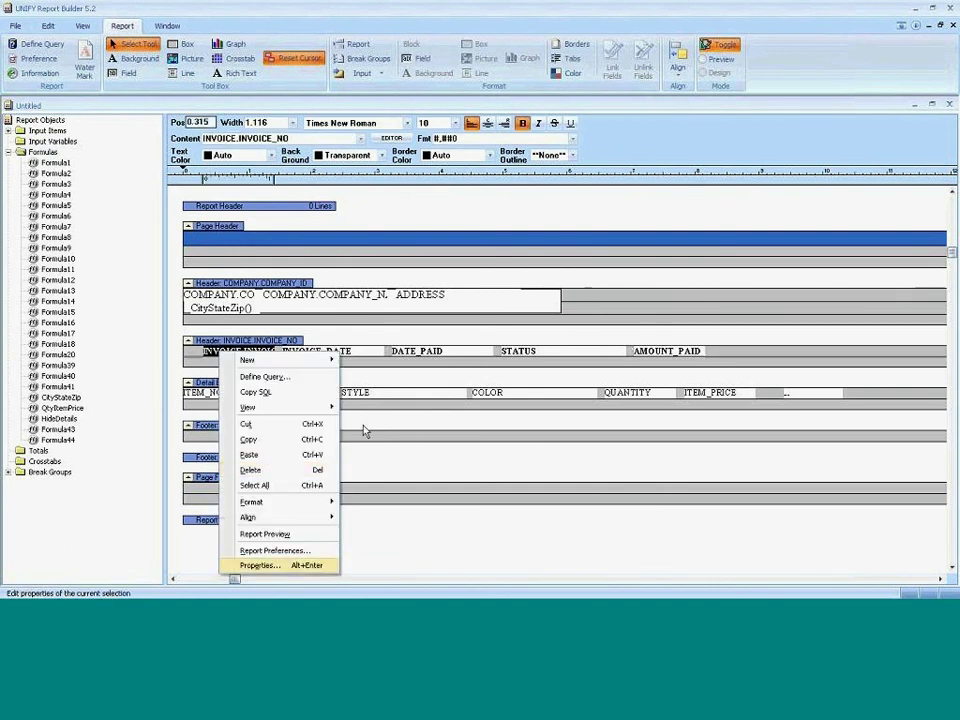
pyautogui.click(255, 563)
pyautogui.click(425, 212)
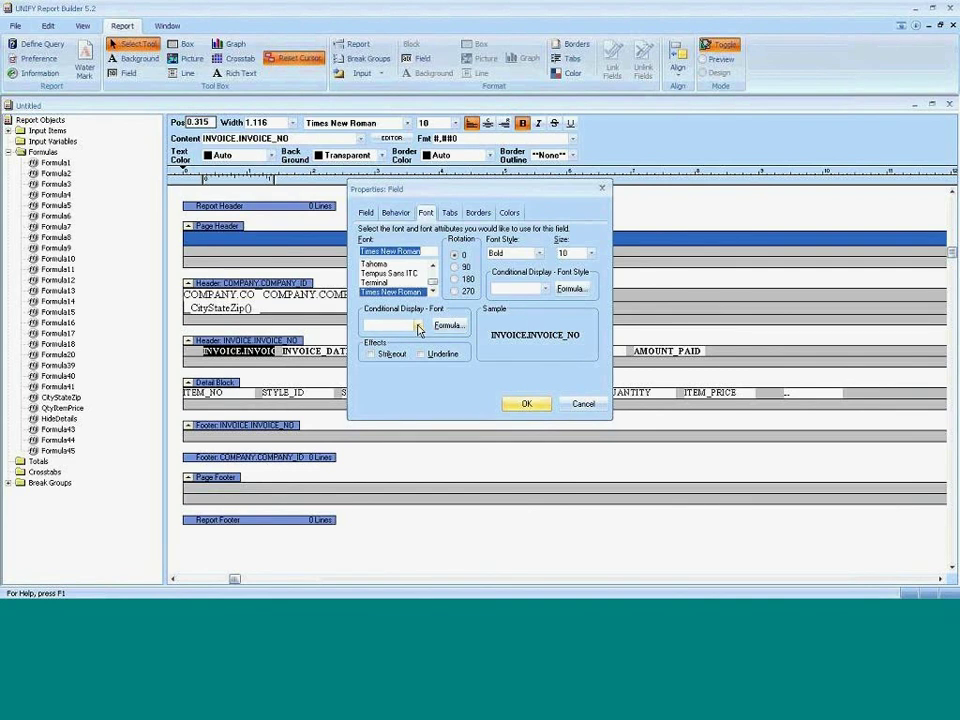
pyautogui.click(418, 326)
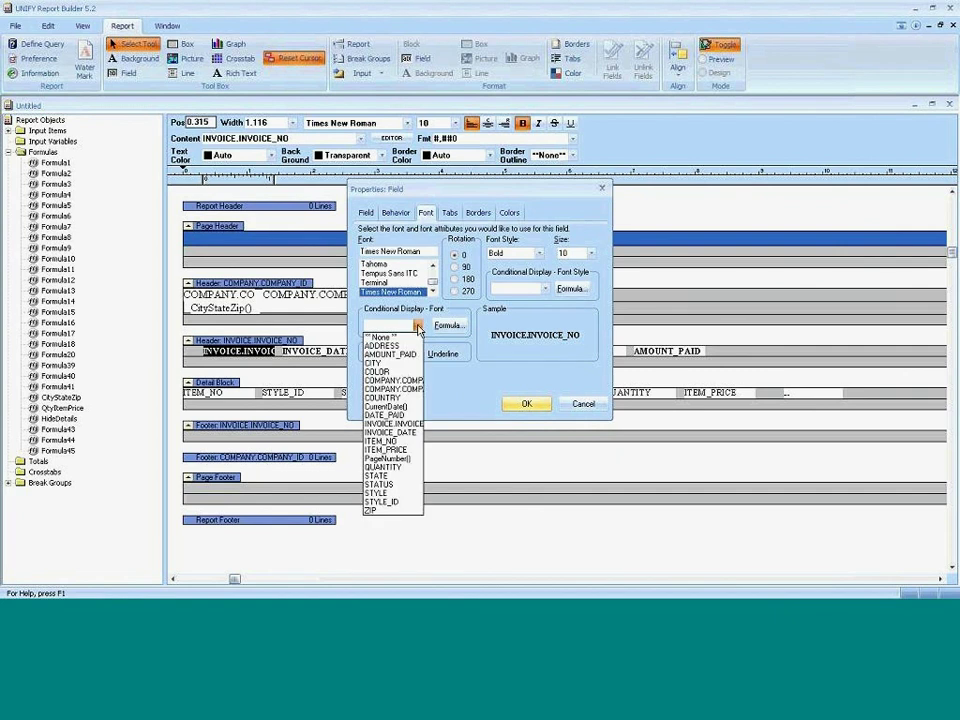
pyautogui.click(418, 328)
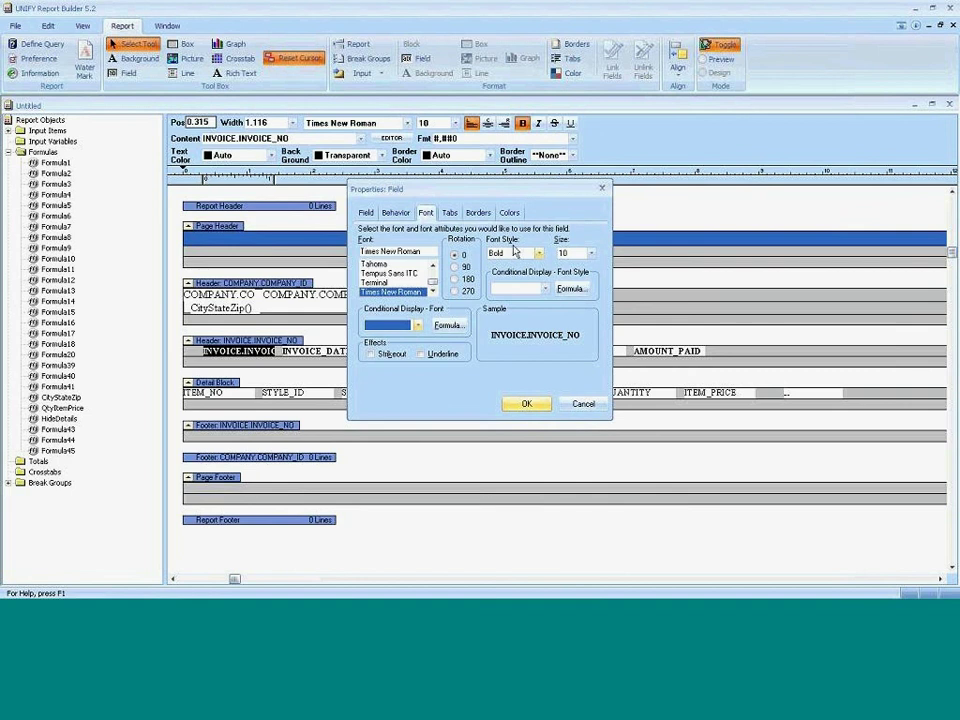
# Set the field's background colour to Yellow with no background formula, and confirm.
pyautogui.click(509, 213)
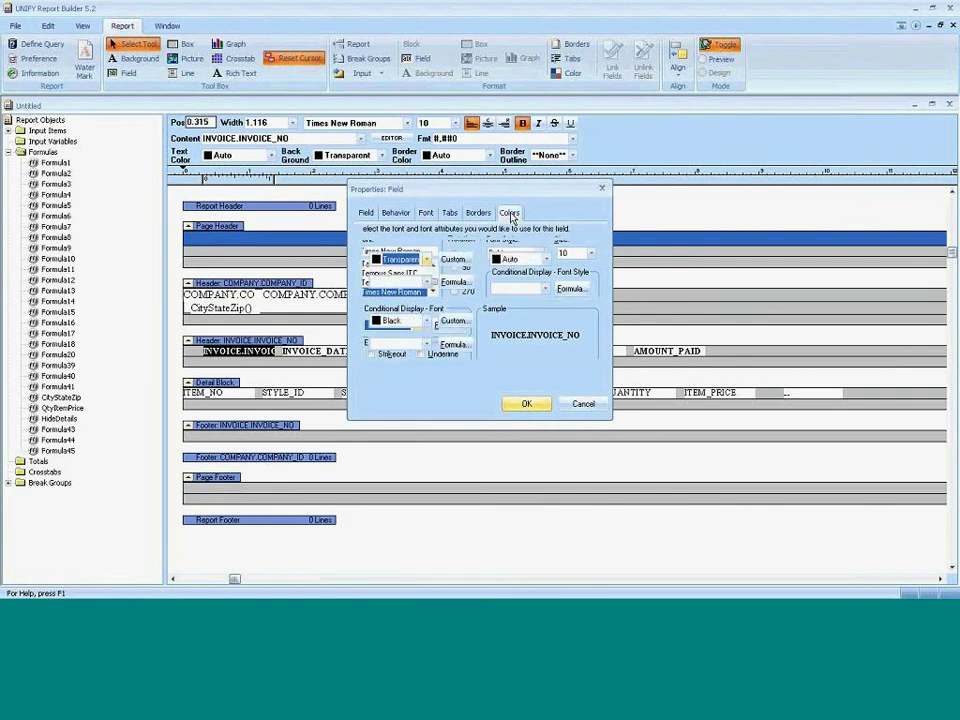
pyautogui.click(405, 260)
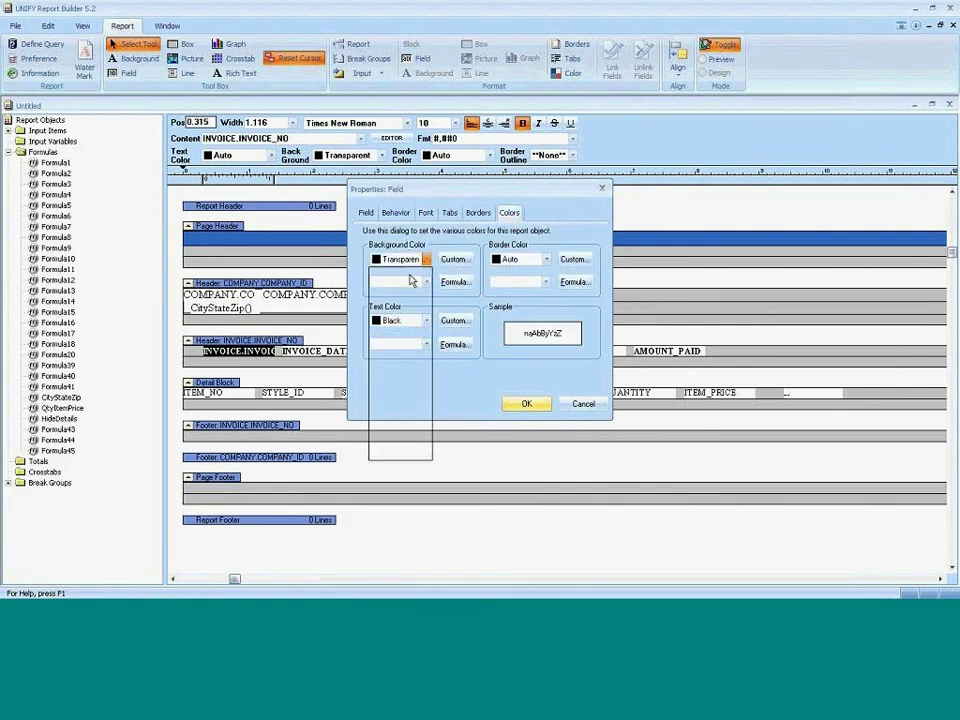
pyautogui.click(410, 282)
pyautogui.click(426, 282)
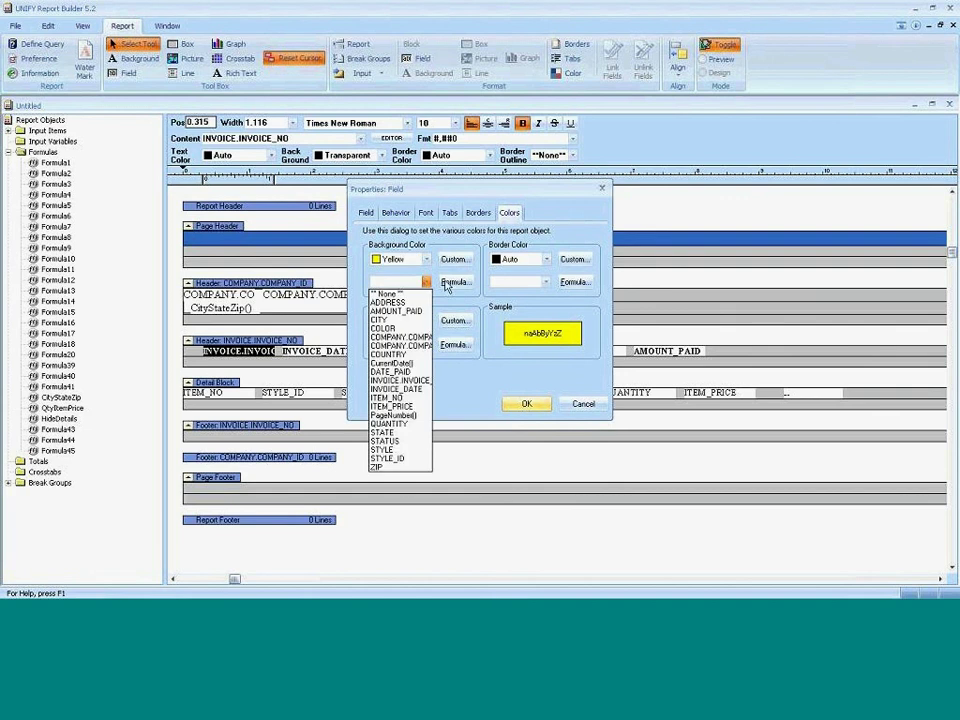
pyautogui.click(446, 281)
pyautogui.click(448, 284)
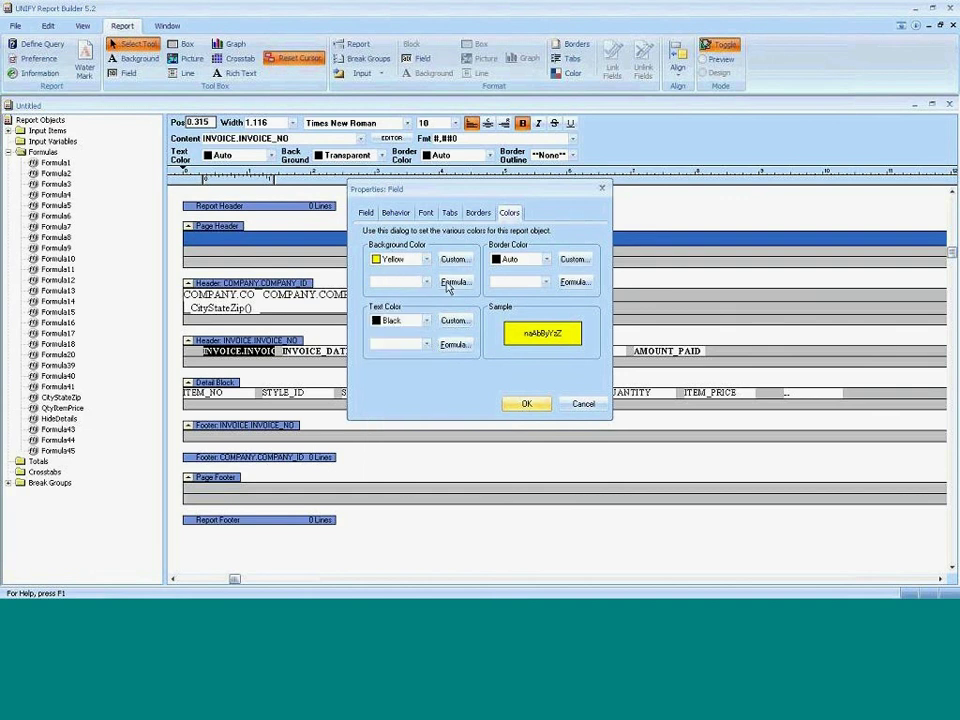
pyautogui.click(437, 509)
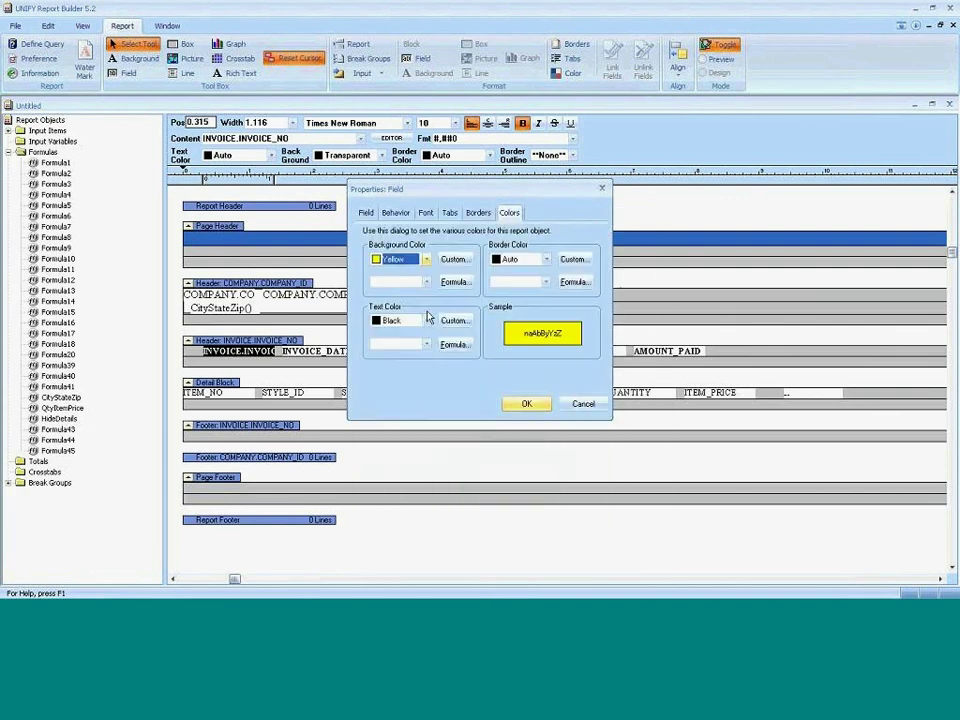
pyautogui.click(426, 283)
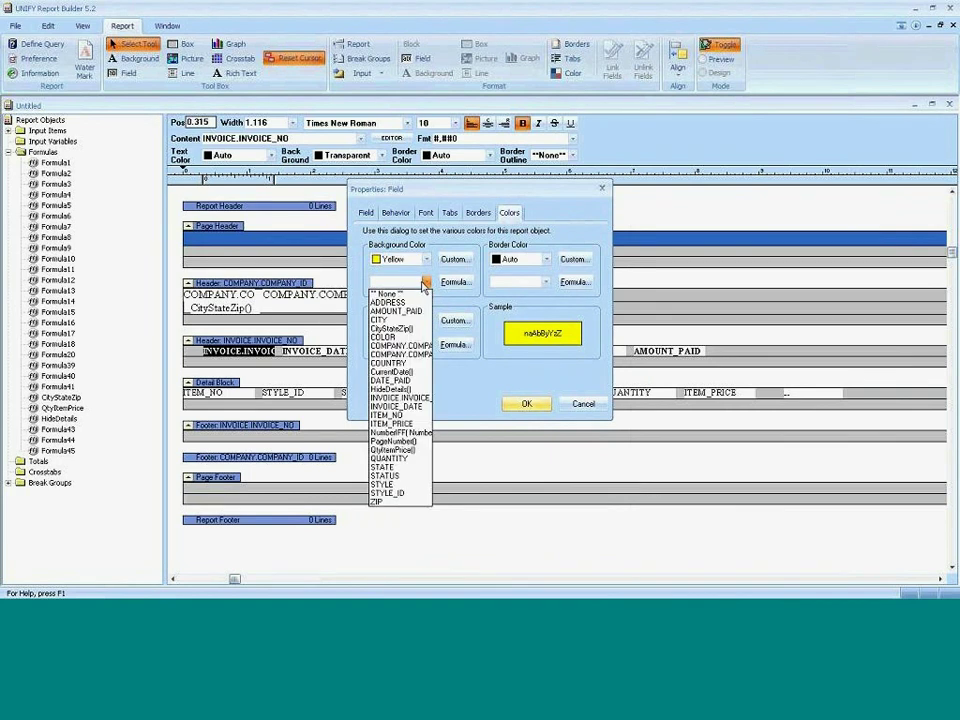
pyautogui.click(448, 299)
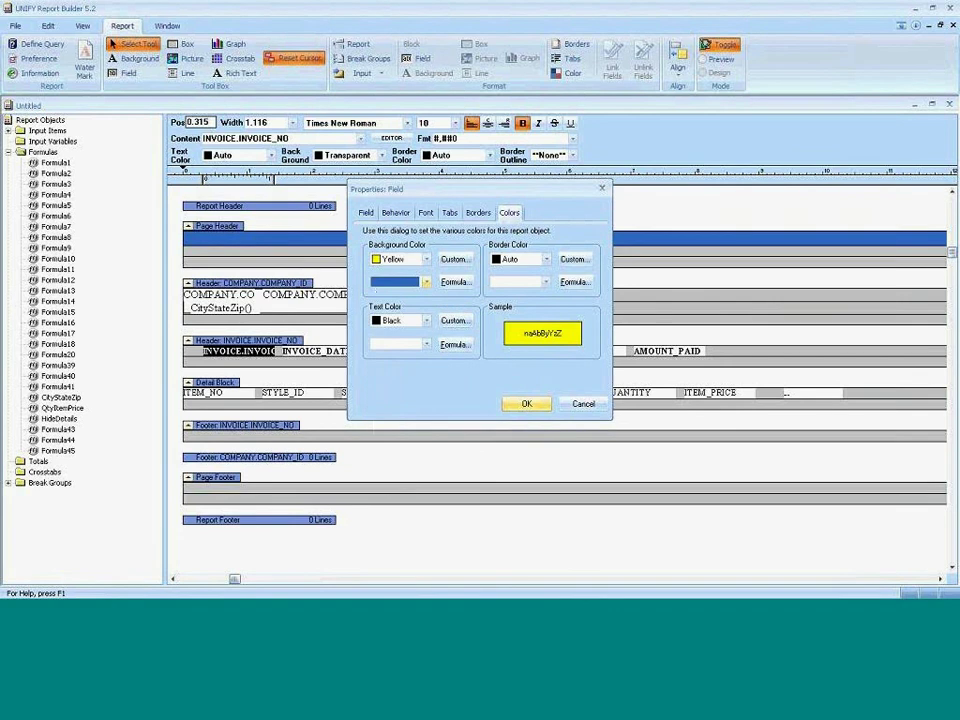
pyautogui.click(527, 403)
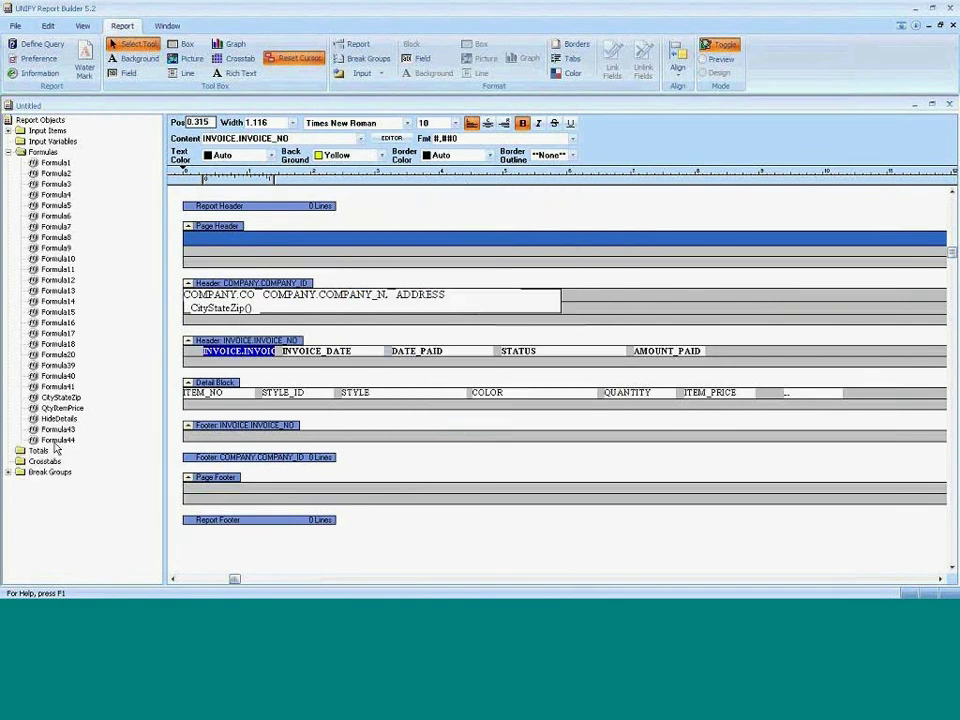
# Change Formula44's Formula Name to Mod3Example.
pyautogui.doubleClick(55, 441)
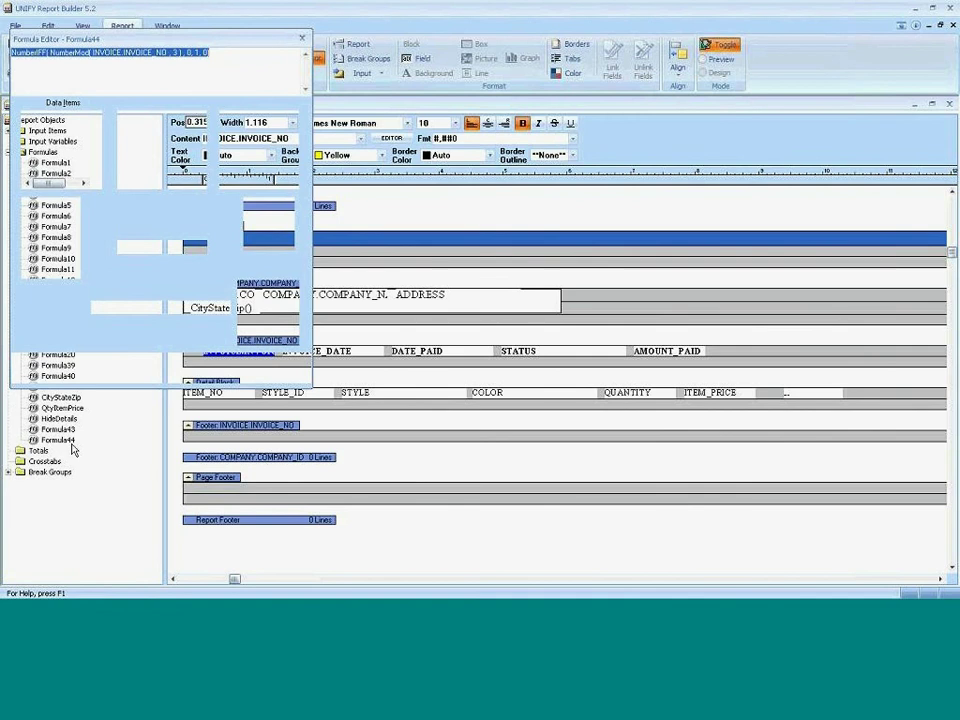
pyautogui.write('Mod3Examp')
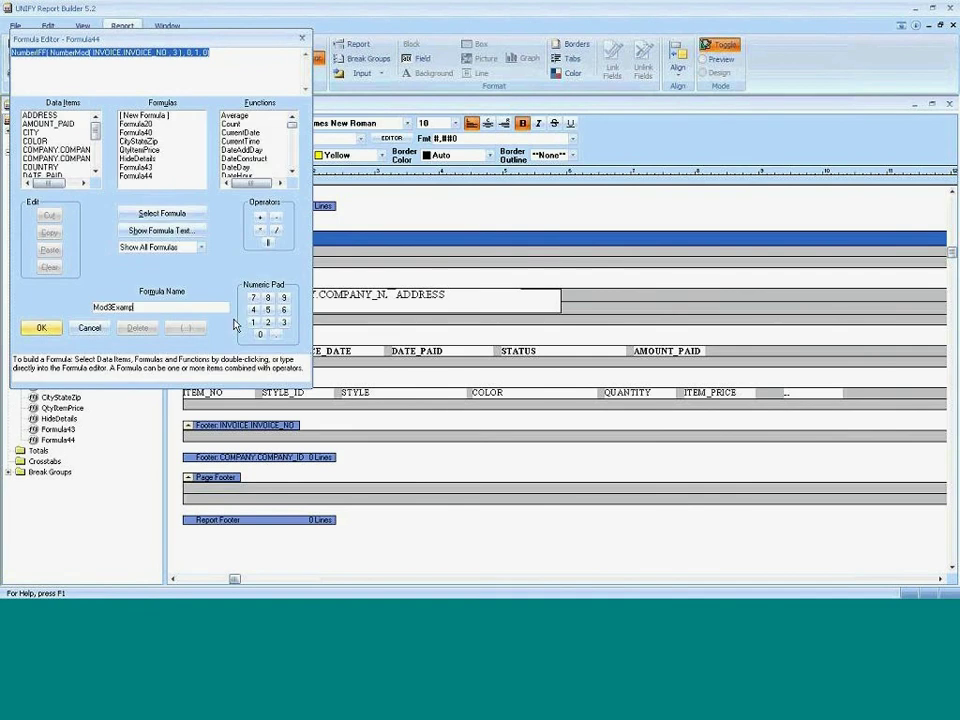
pyautogui.write('le')
pyautogui.press('Return')
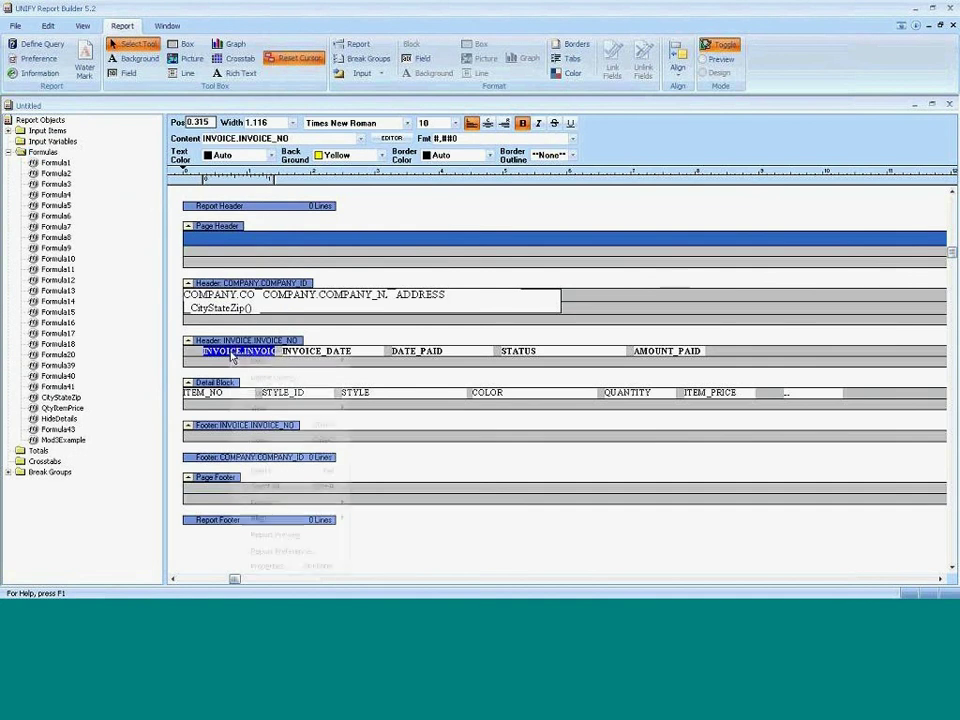
# Use Mod3Example as the invoice number's background-colour formula, then preview the report.
pyautogui.rightClick(240, 359)
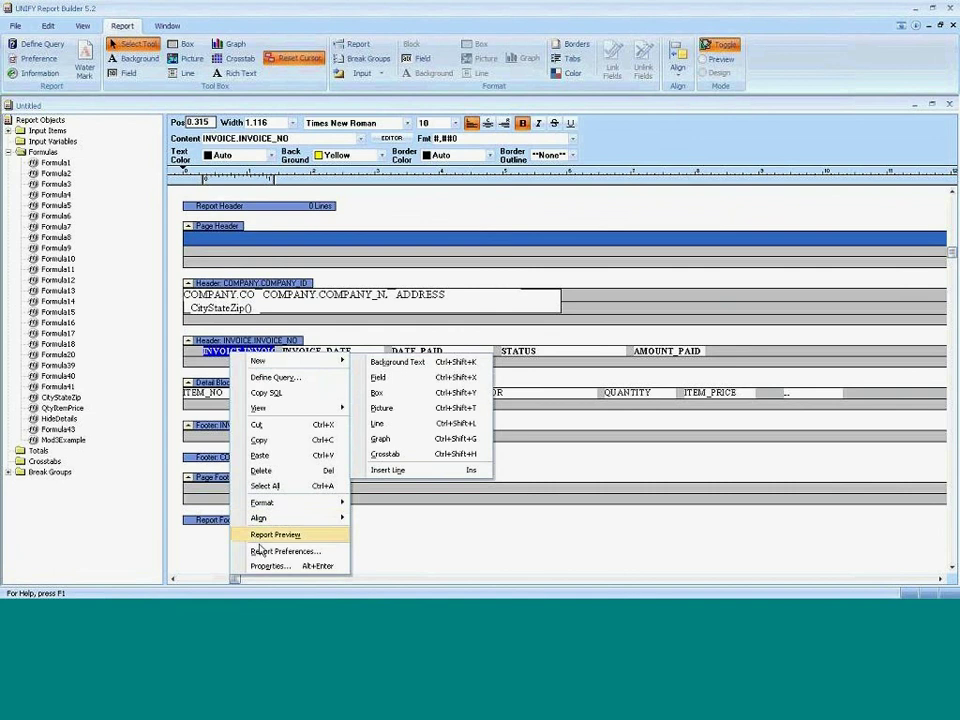
pyautogui.press('Escape')
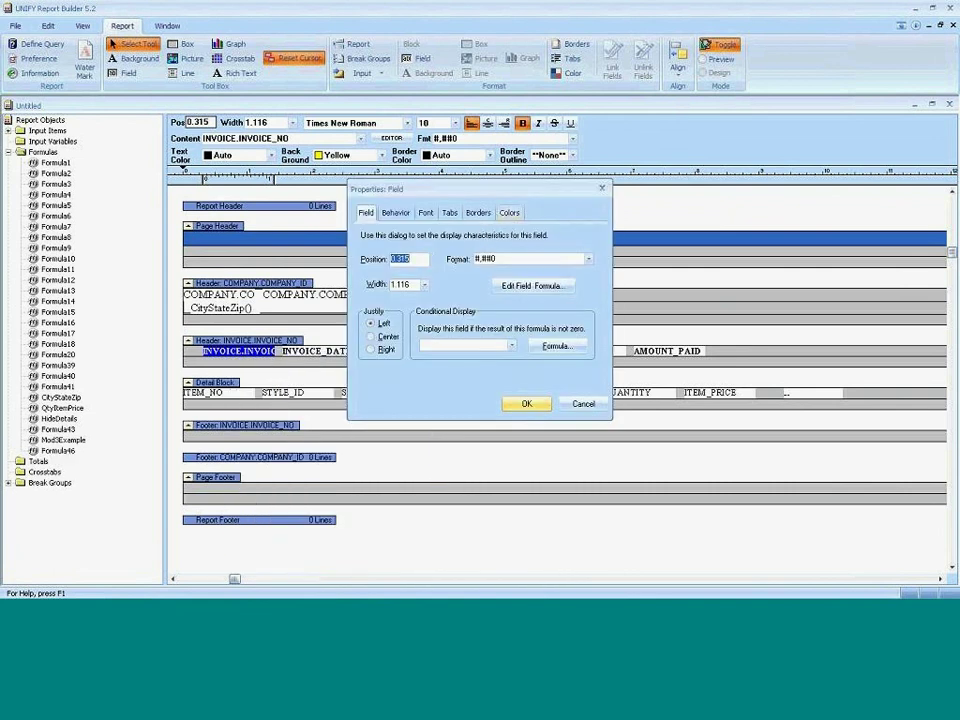
pyautogui.click(508, 216)
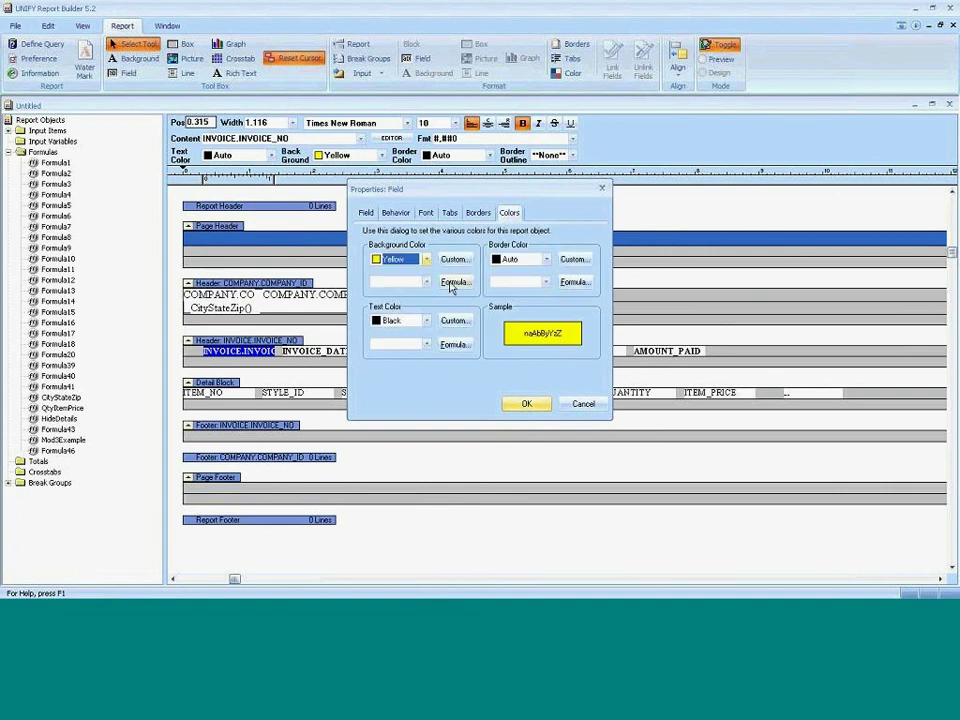
pyautogui.click(452, 283)
pyautogui.click(450, 508)
pyautogui.click(426, 282)
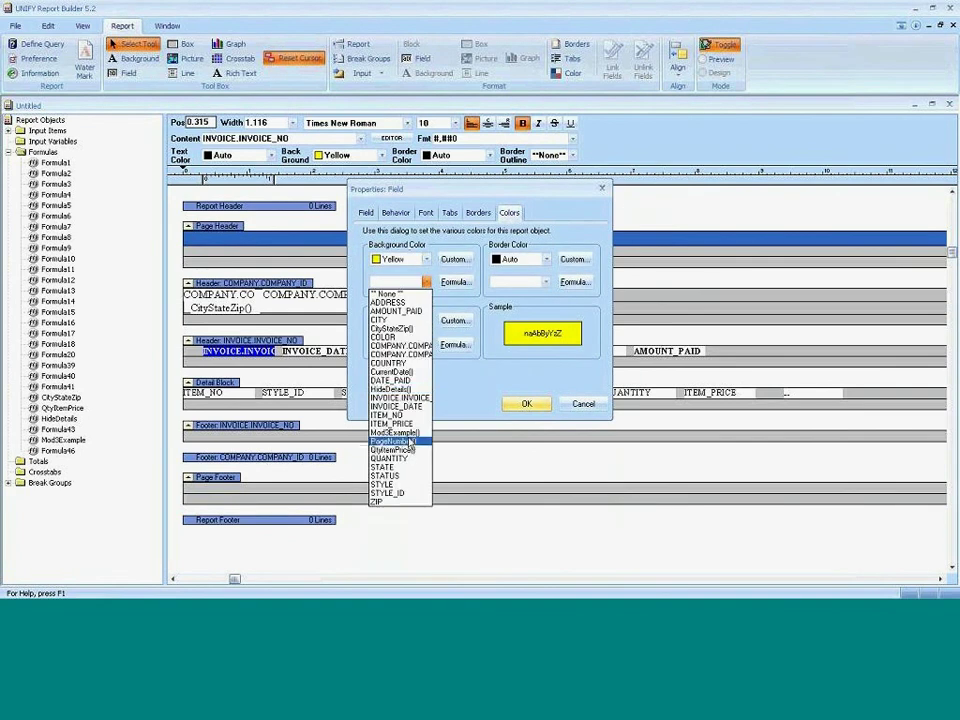
pyautogui.click(406, 434)
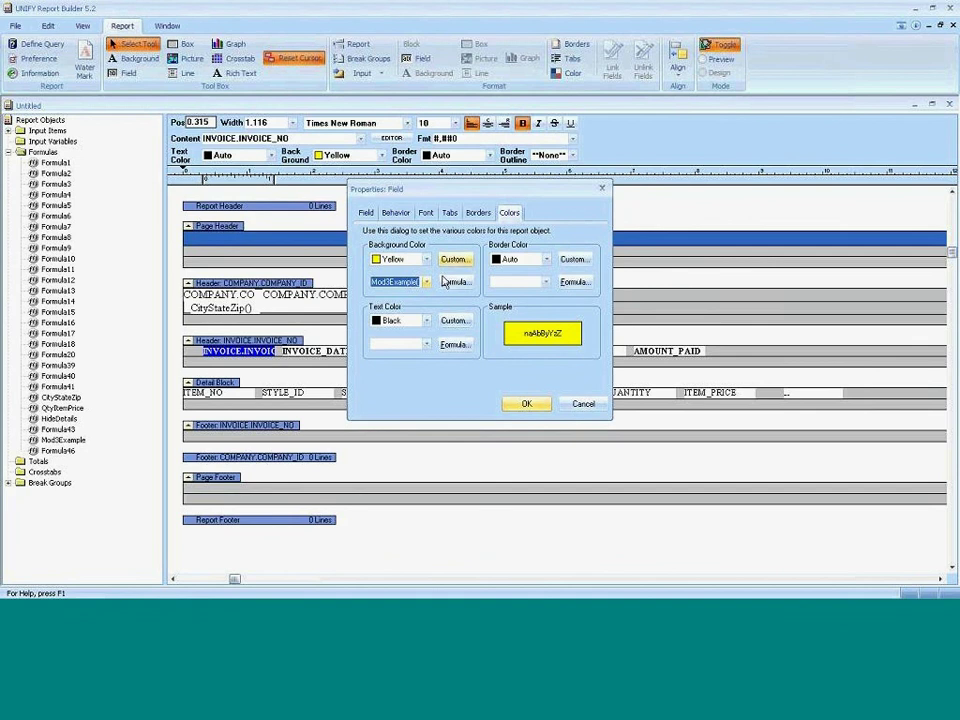
pyautogui.click(526, 403)
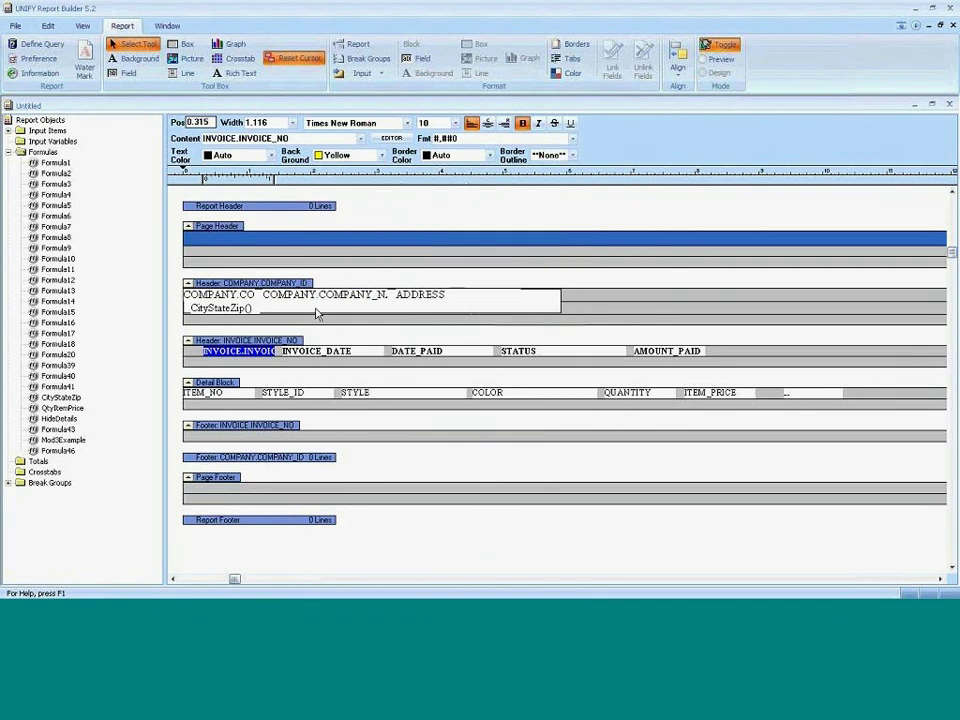
pyautogui.press('F5')
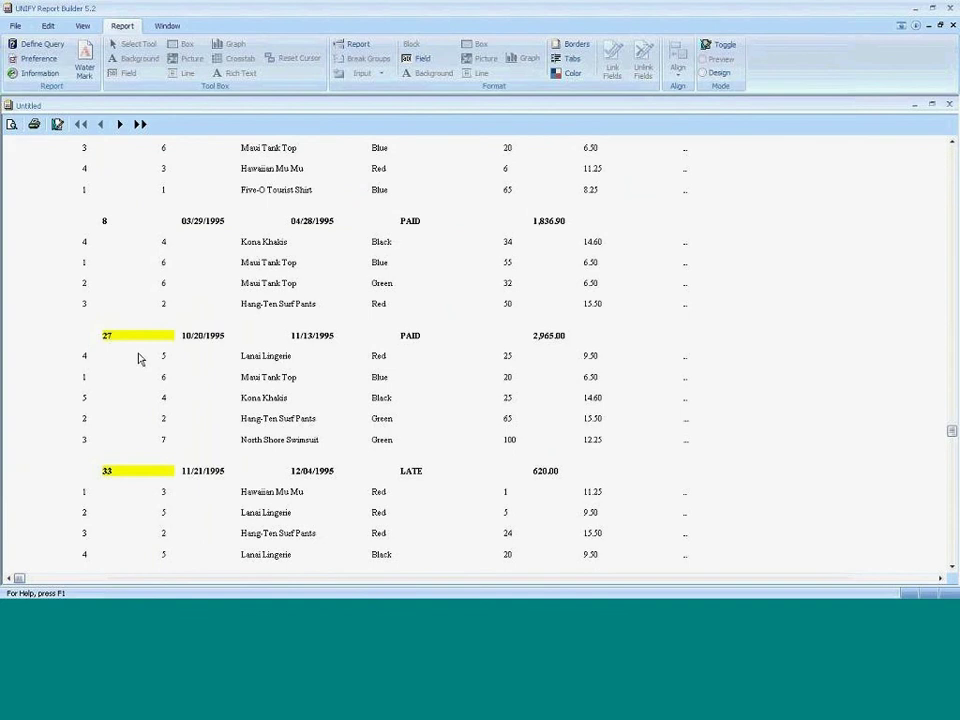
# Scroll the preview to check highlighted invoices such as 27 and 33, then return to Design mode.
pyautogui.scroll(2, 140, 357)
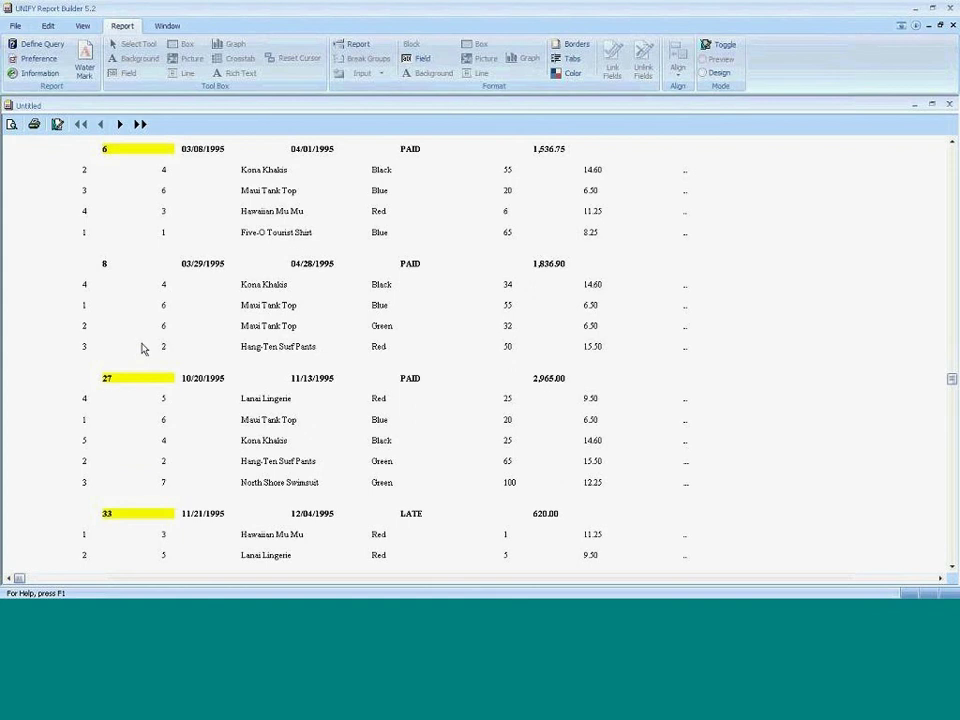
pyautogui.scroll(1, 141, 348)
pyautogui.scroll(1, 141, 348)
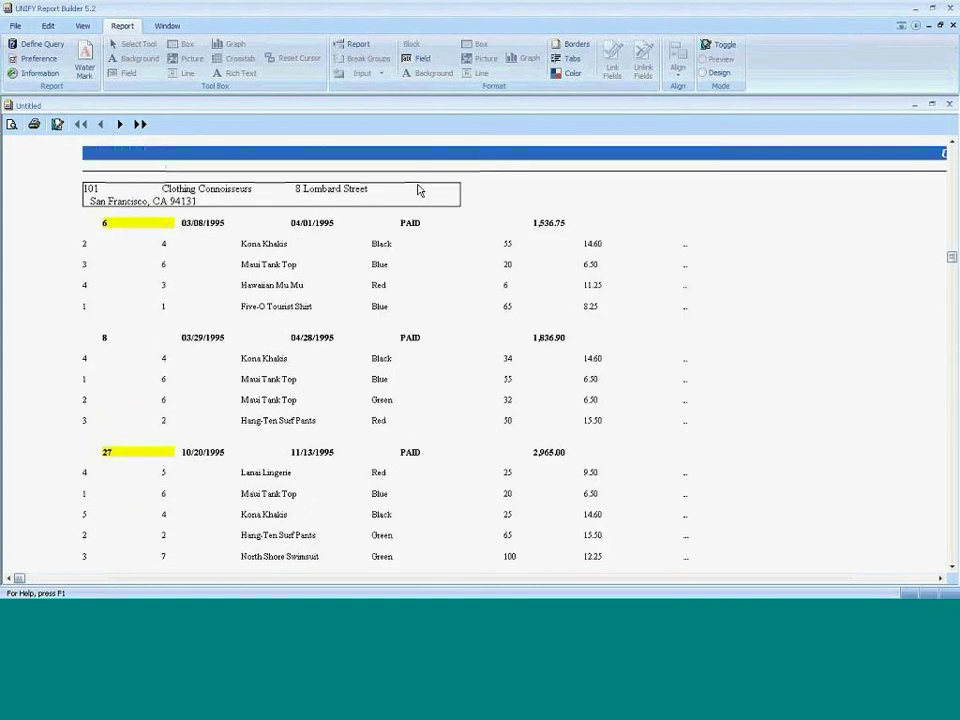
pyautogui.hotkey('ctrl', 'd')
# Apply a washed-out CONFIDENTIAL text watermark and preview the page with it.
pyautogui.click(84, 62)
pyautogui.click(380, 286)
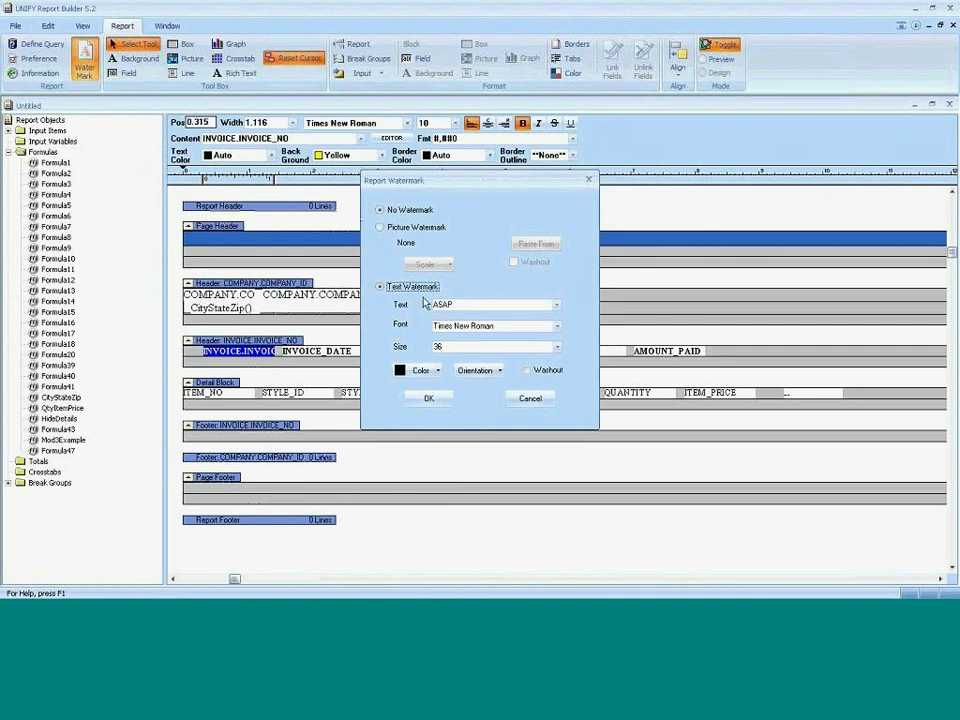
pyautogui.click(556, 304)
pyautogui.click(459, 325)
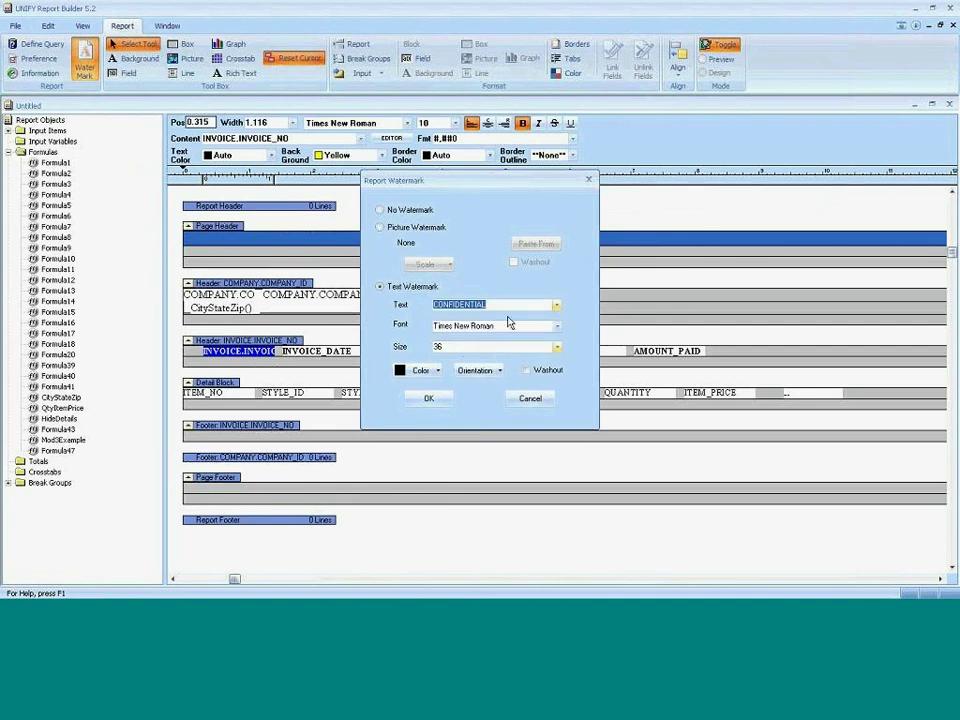
pyautogui.click(526, 370)
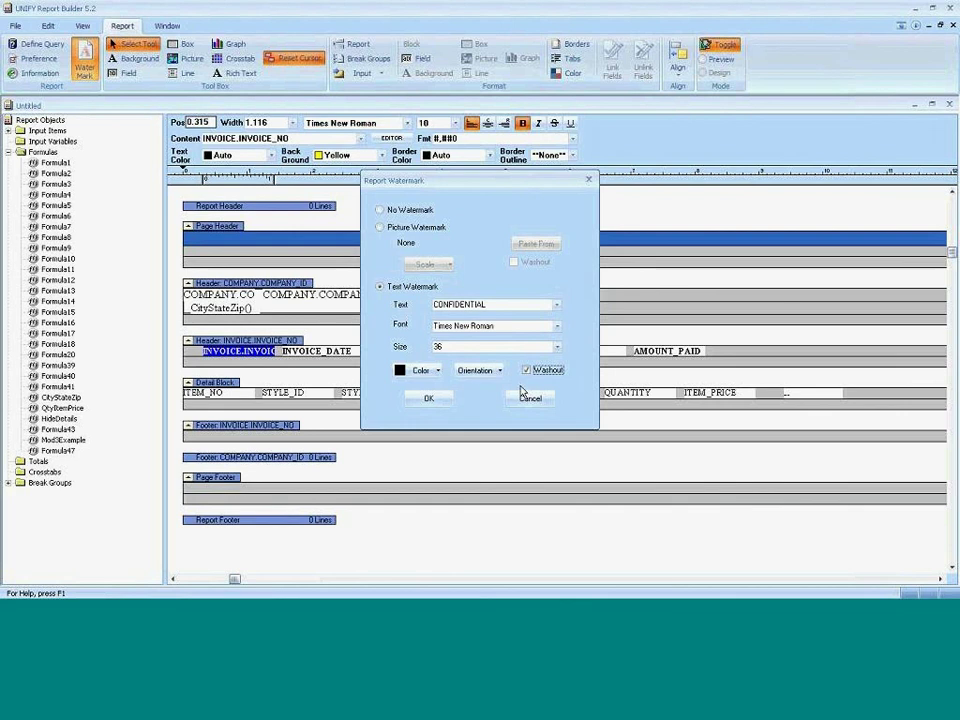
pyautogui.click(443, 401)
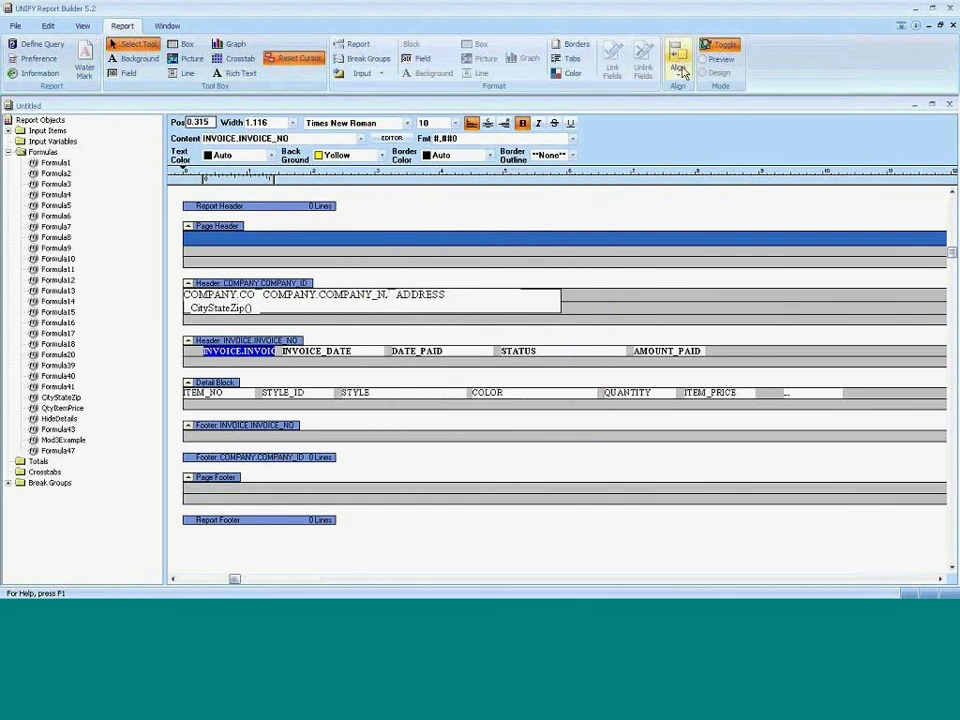
pyautogui.click(706, 45)
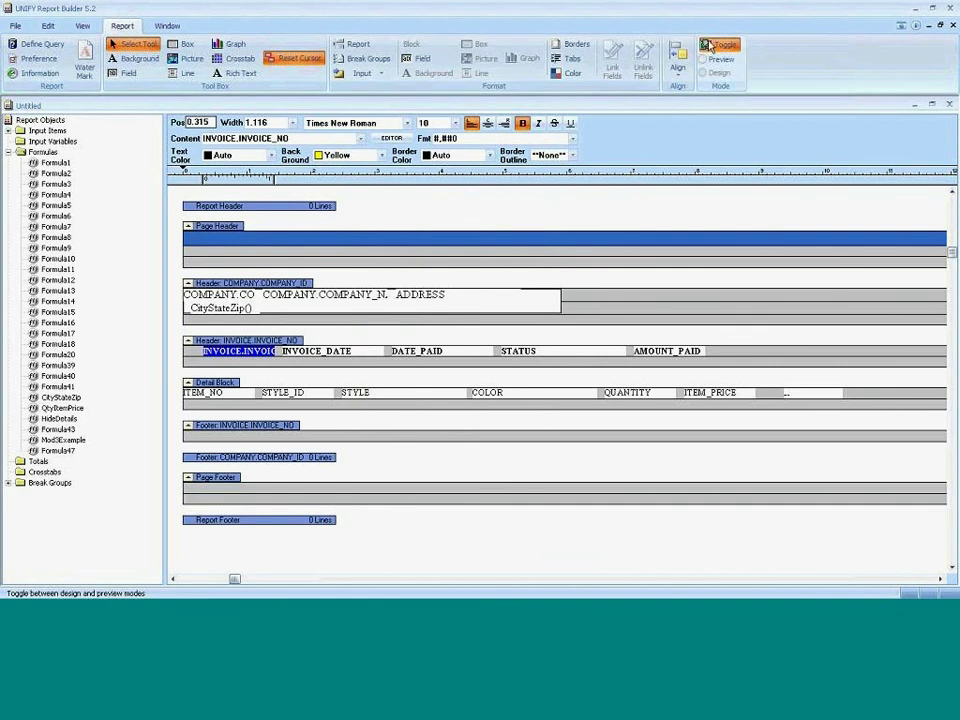
pyautogui.click(40, 579)
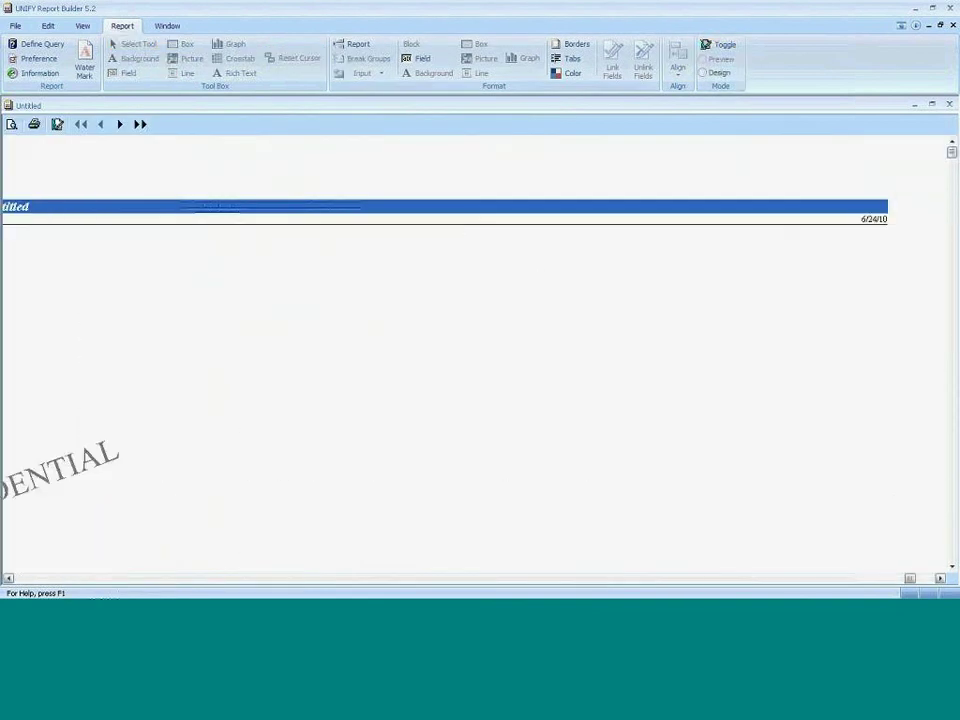
pyautogui.click(40, 579)
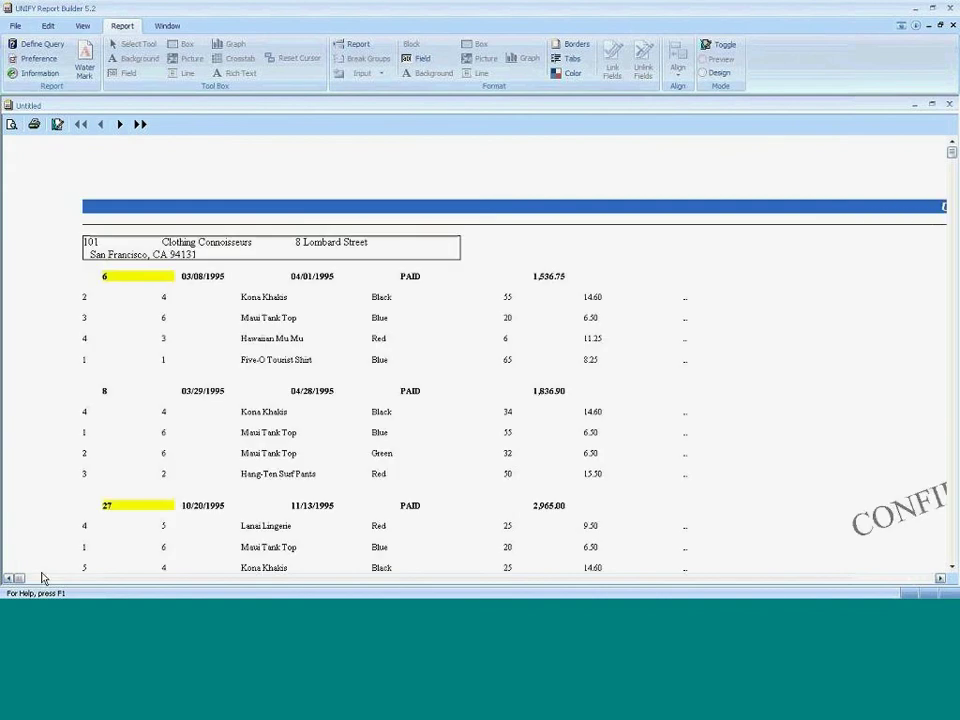
pyautogui.scroll(-1, 115, 443)
pyautogui.scroll(-1, 115, 443)
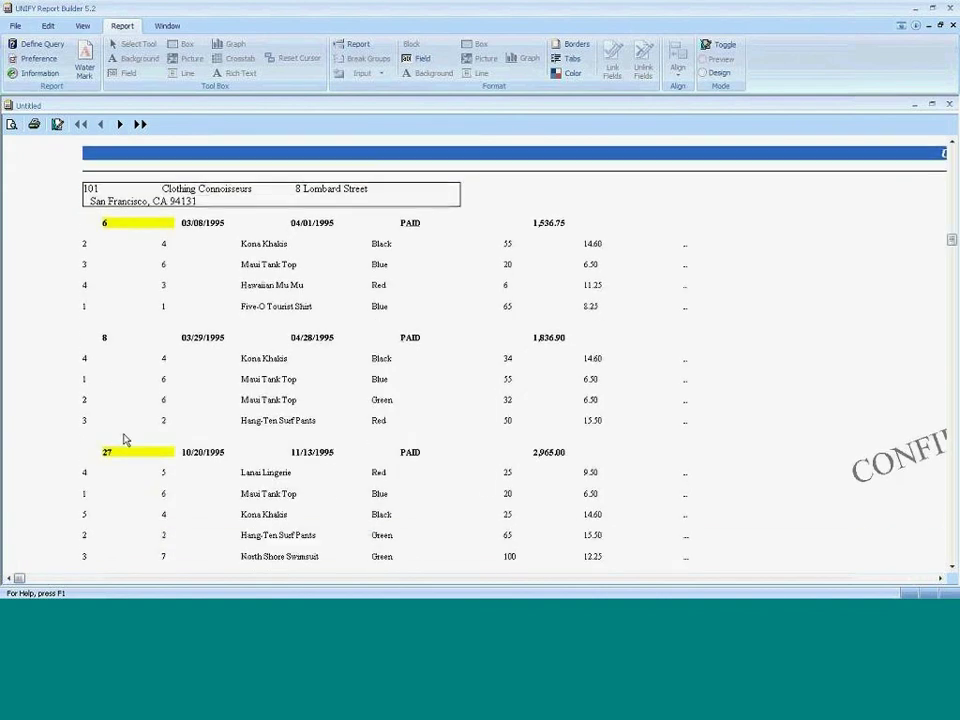
pyautogui.scroll(-1, 124, 440)
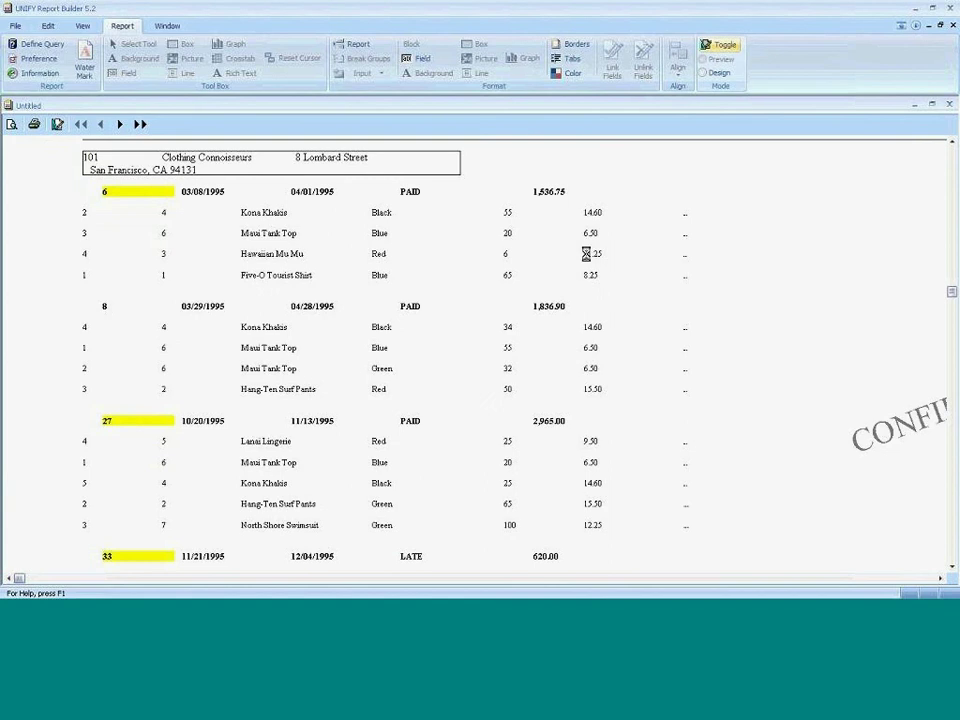